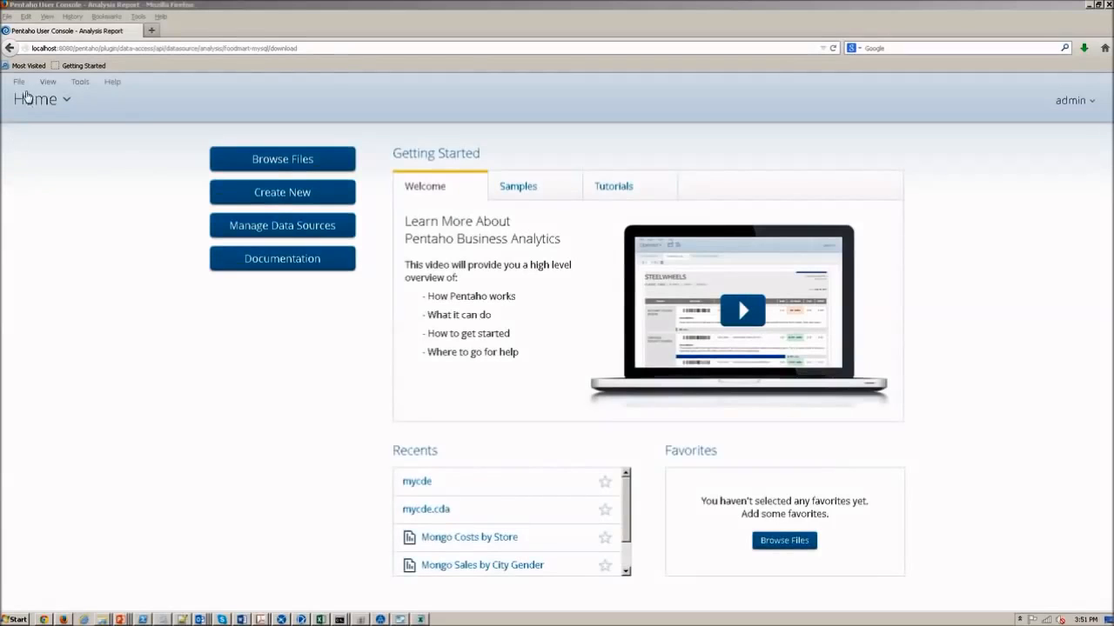
Start a new data source and set its source type to Database Table(s)
click(19, 82)
mouse_move(27, 100)
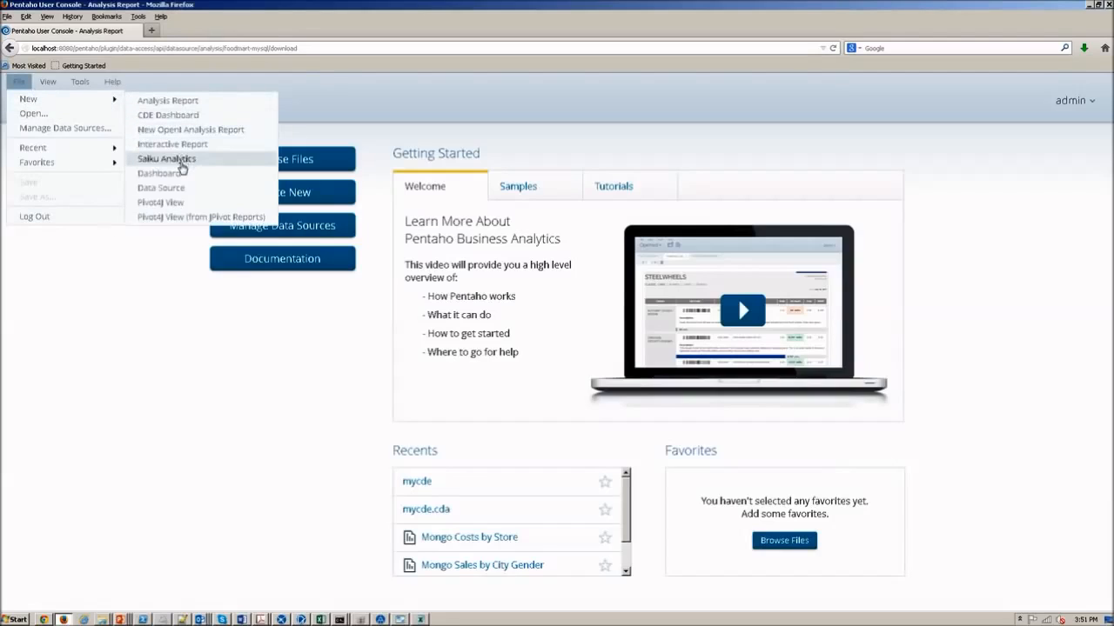
click(179, 187)
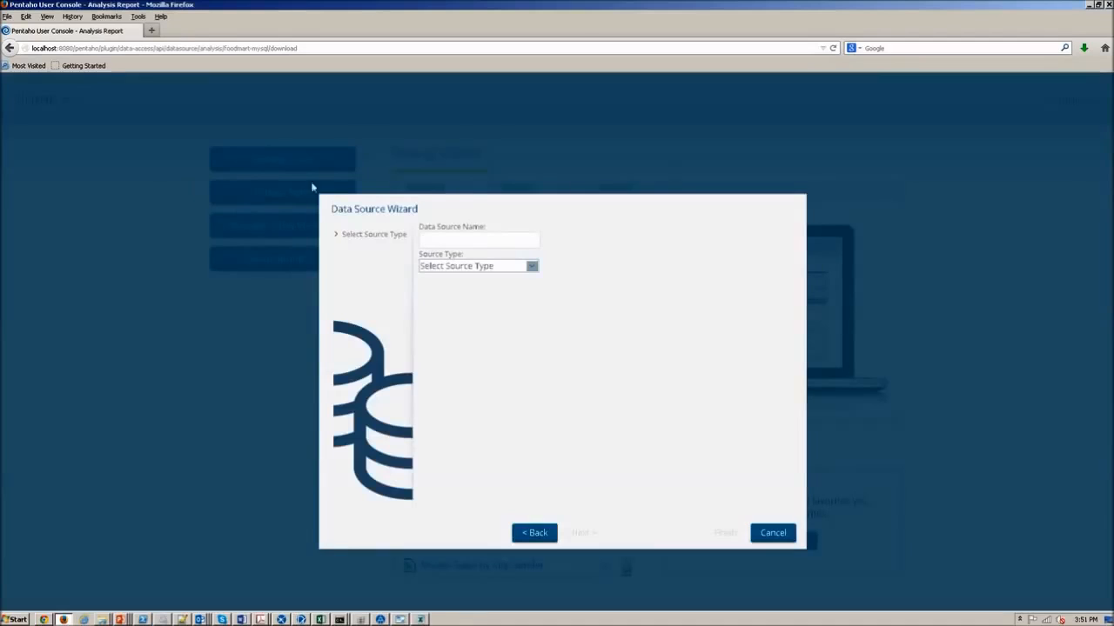
click(507, 267)
click(486, 313)
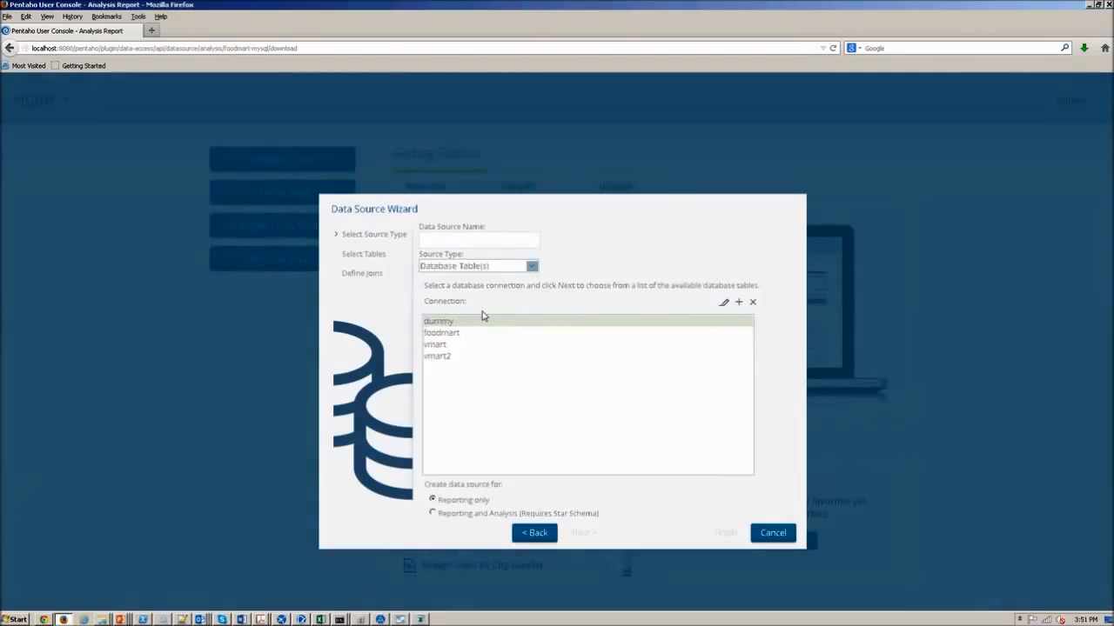
Name the data source foodmart-mysql, use the foodmart connection for Reporting and Analysis, and continue to table selection
click(498, 243)
text(foodmart-mysql)
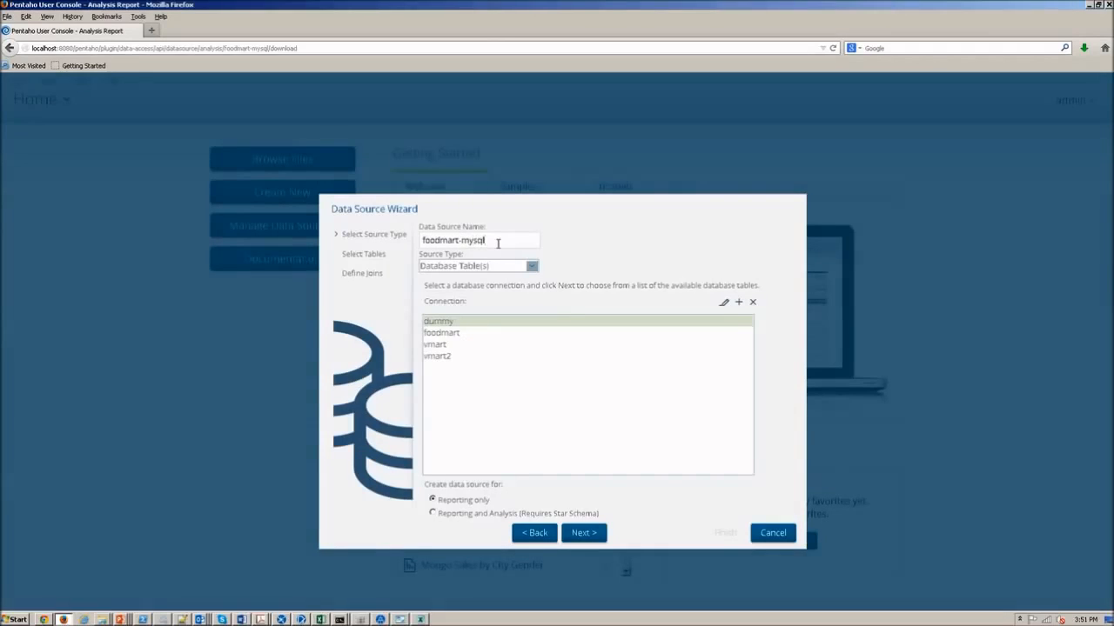
click(445, 334)
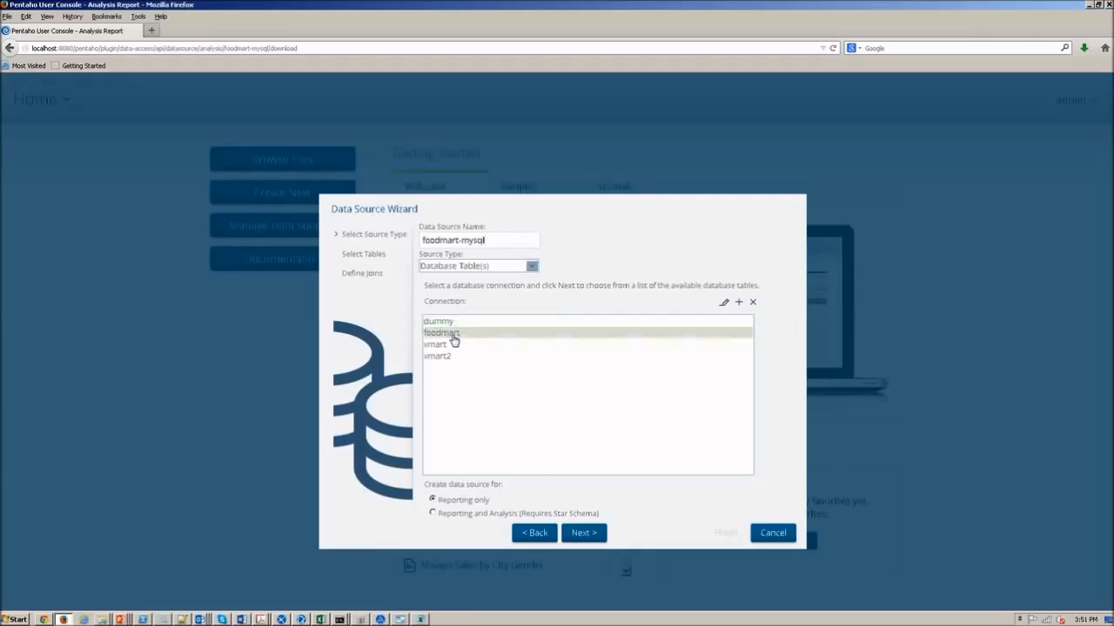
click(479, 515)
click(577, 532)
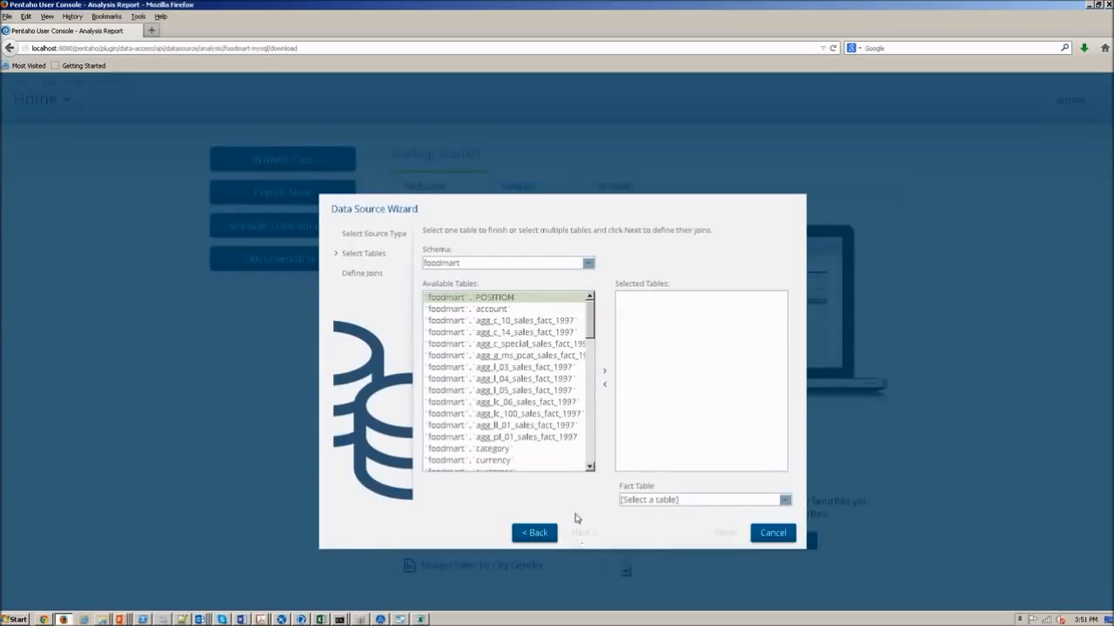
Add the sales_fact_1998 table from the foodmart schema to the selected tables
click(566, 264)
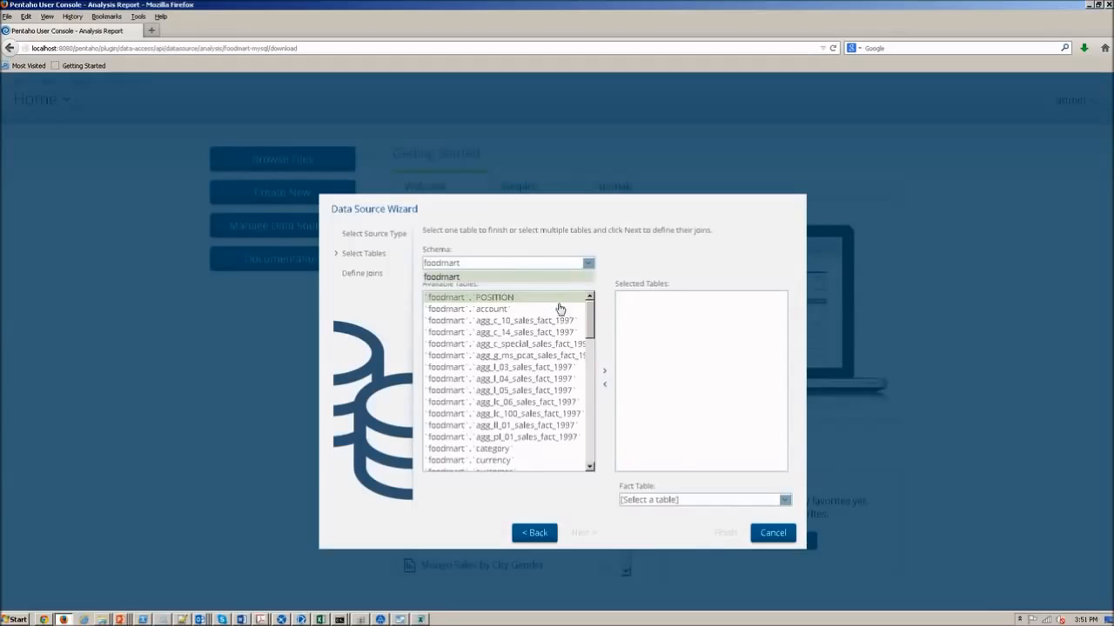
click(589, 322)
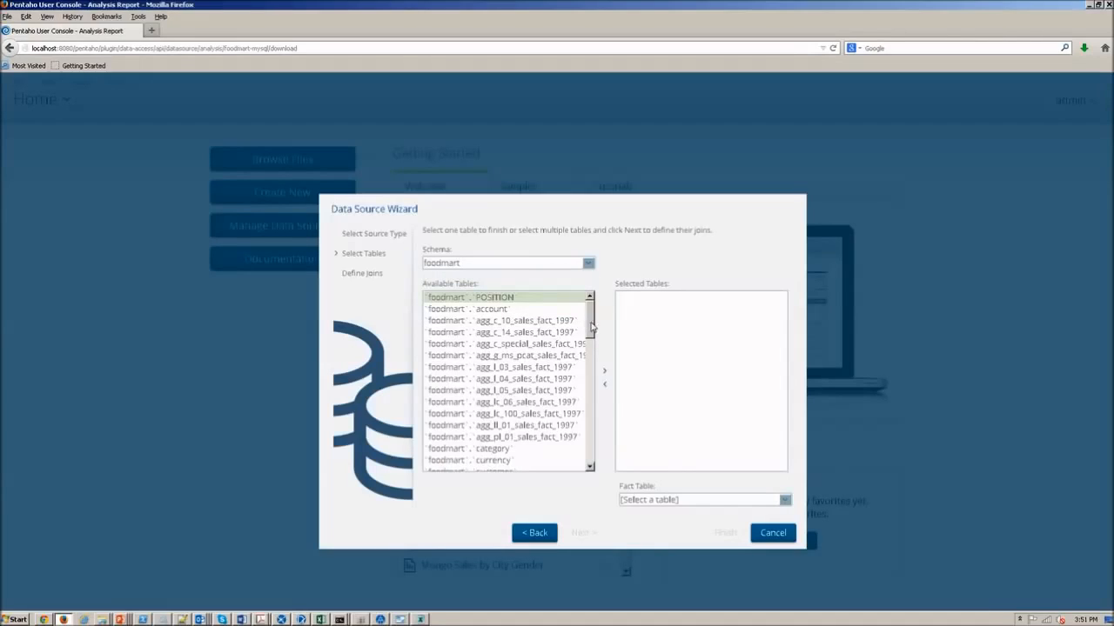
drag(592, 328, 594, 435)
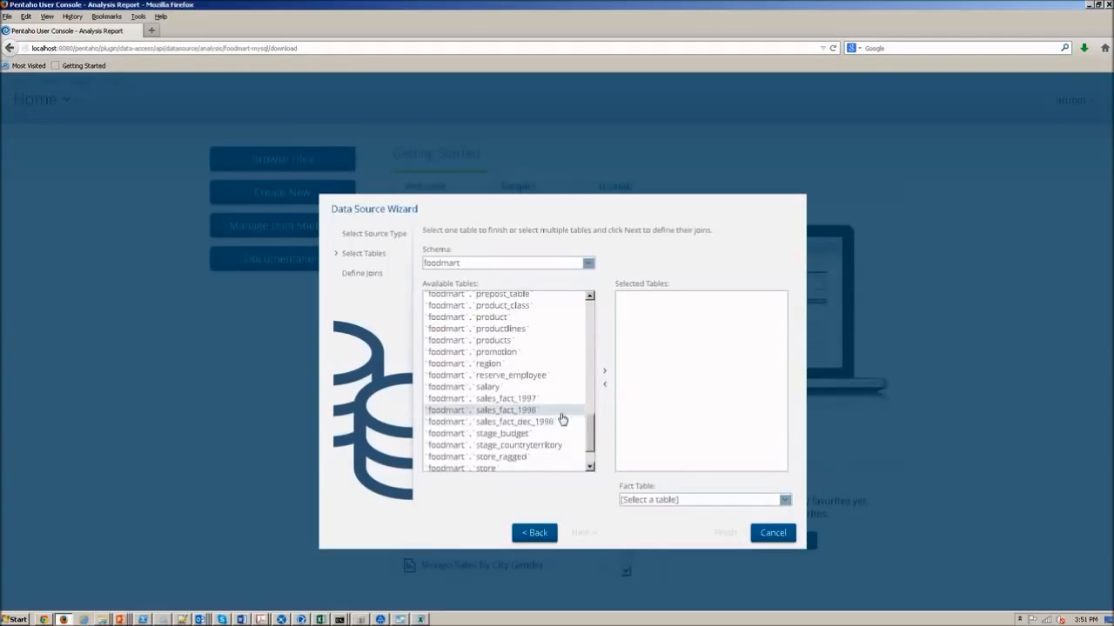
click(528, 410)
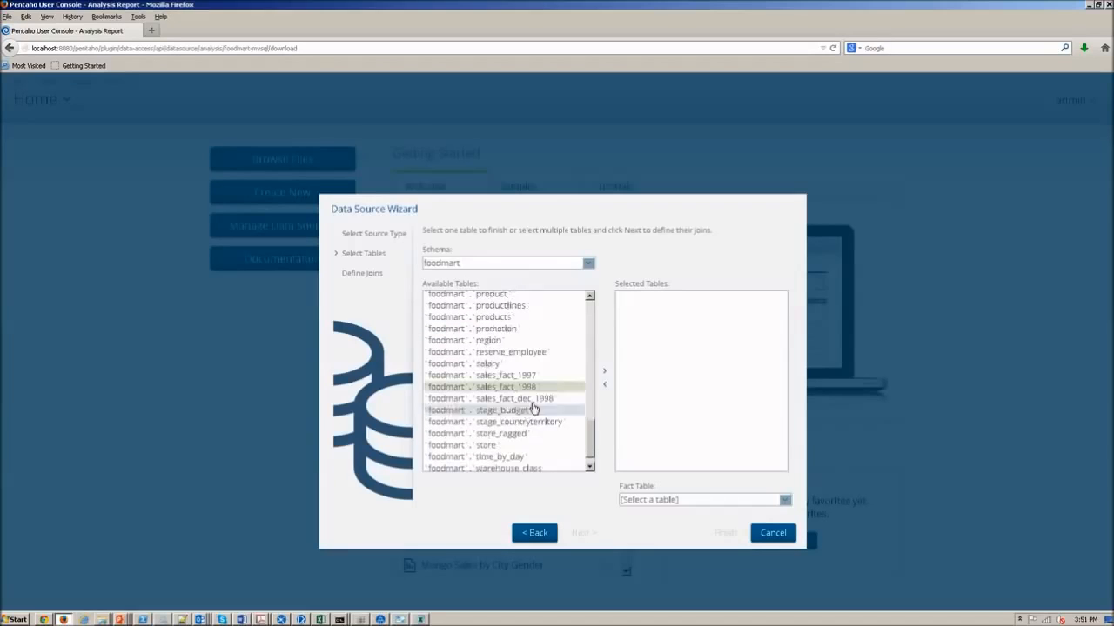
click(604, 374)
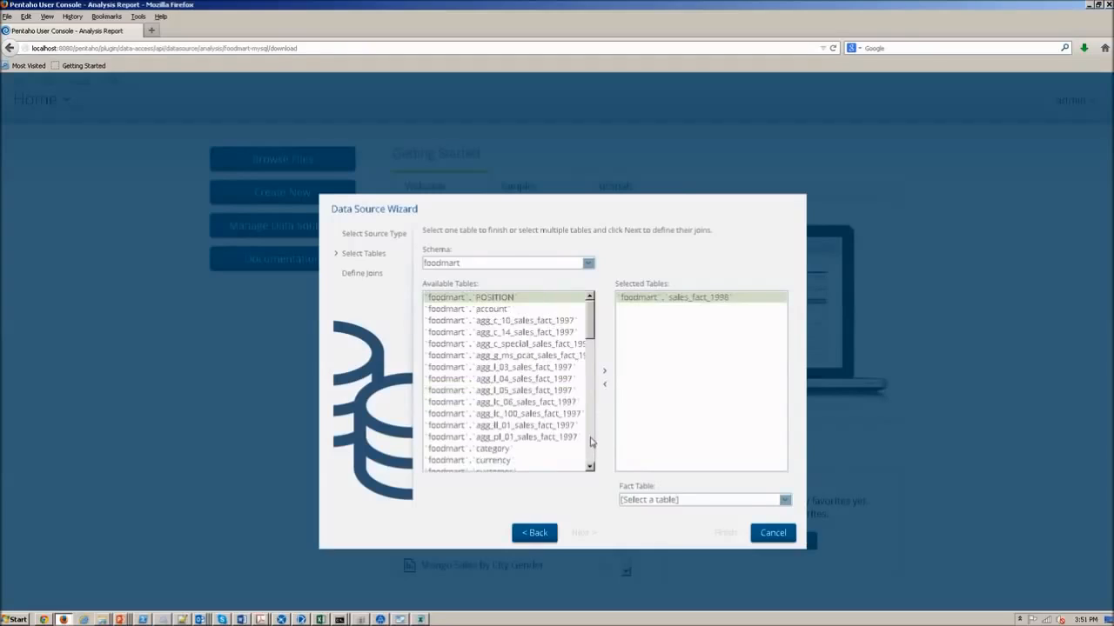
Add the dim_time, dim_product and dim_customer tables to the selected tables
scroll(591, 442, down, 3)
scroll(512, 408, down, 1)
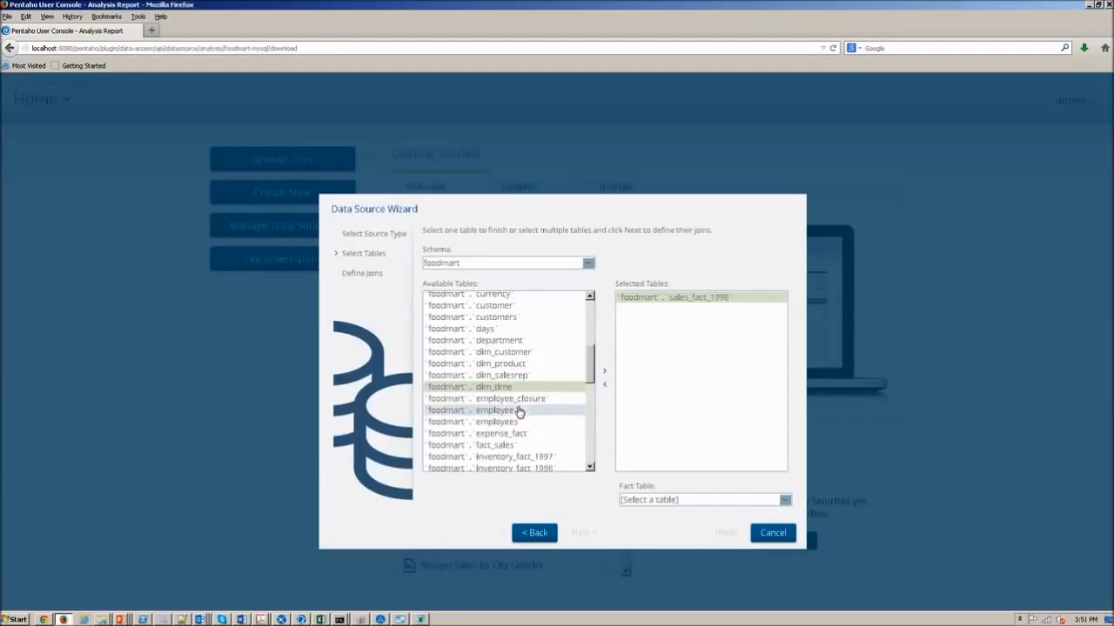
click(522, 388)
ctrl+click(521, 364)
ctrl+click(525, 353)
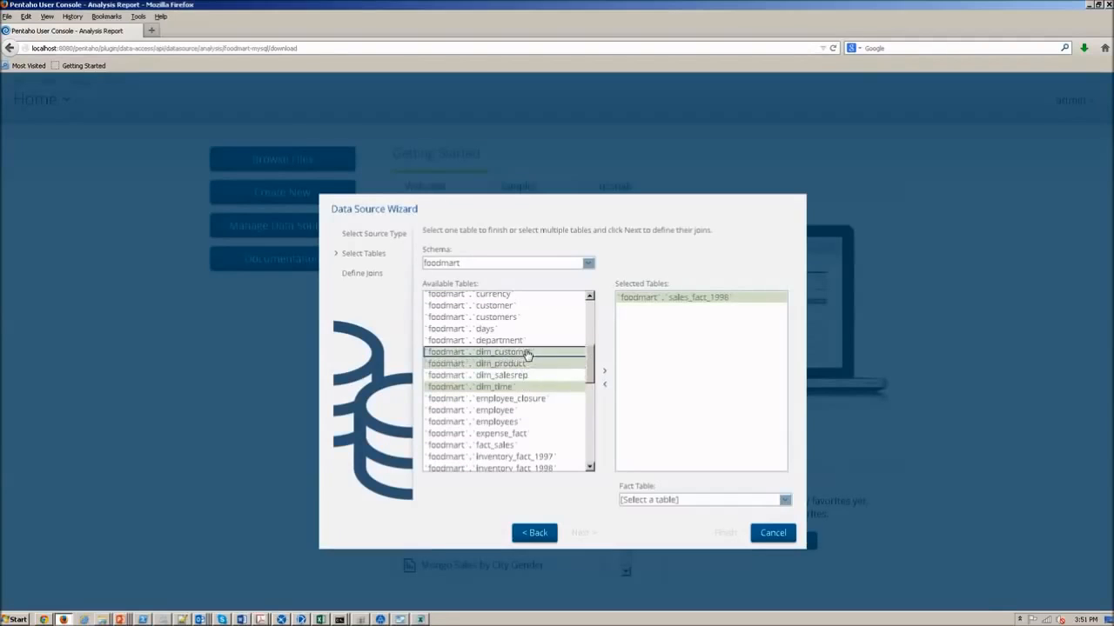
click(604, 374)
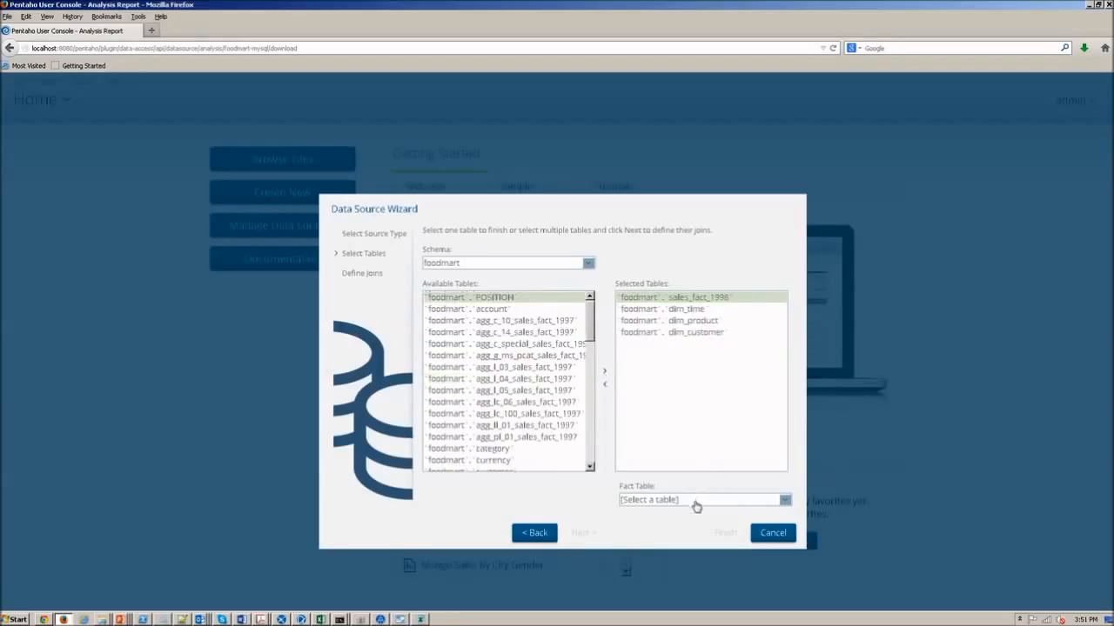
Set sales_fact_1998 as the fact table and continue to the join definitions
click(701, 502)
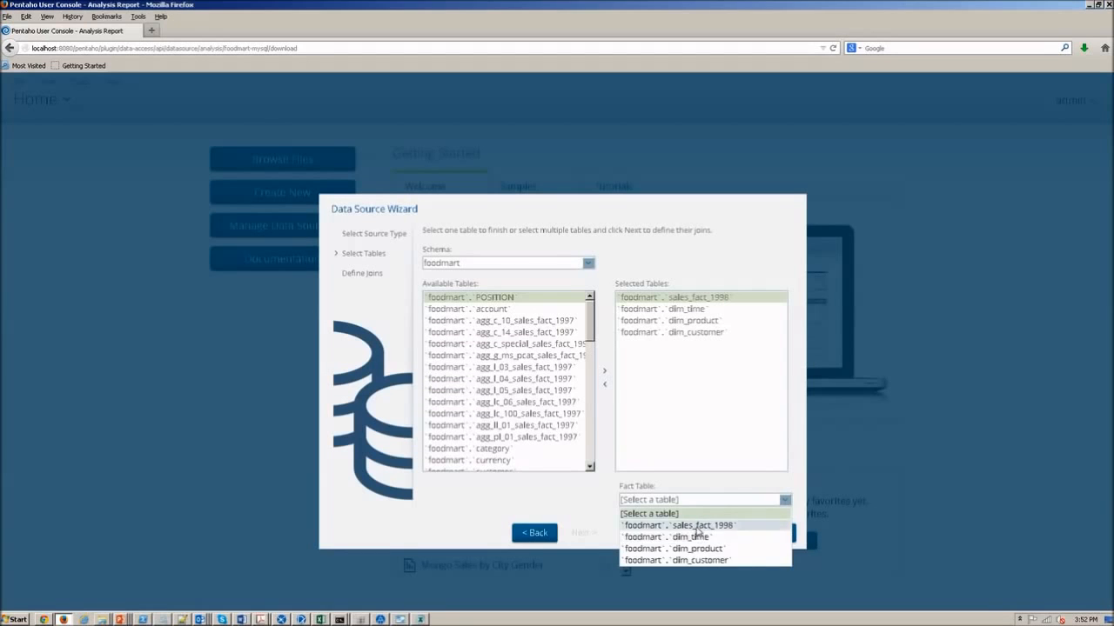
click(678, 525)
click(594, 537)
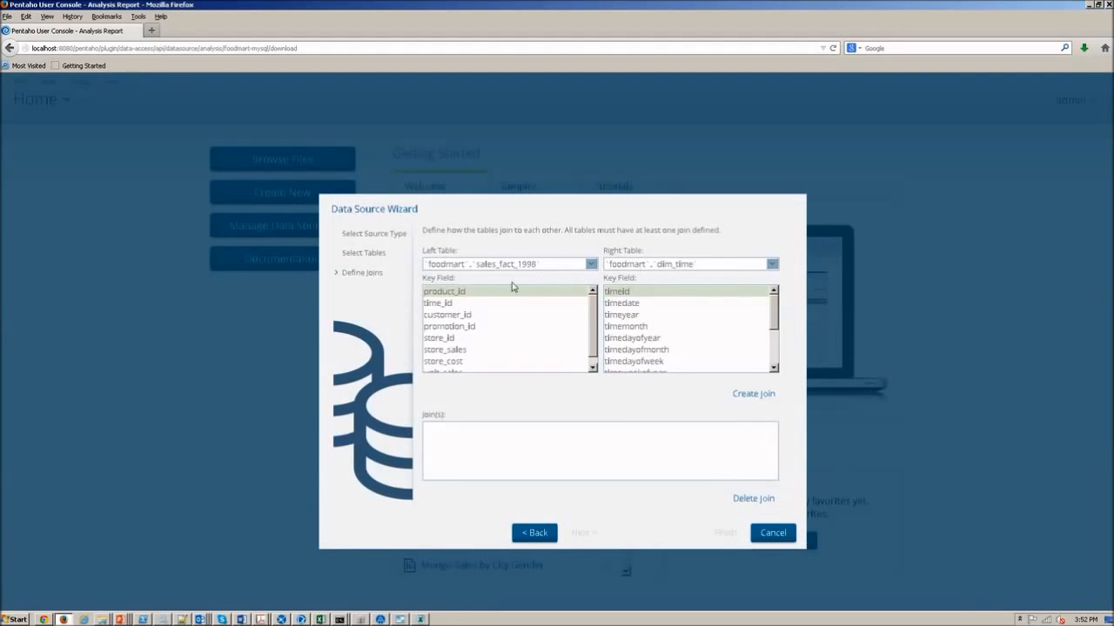
Join sales_fact_1998 to dim_time on time_id and timeid, and to dim_product on product_id and productid
click(466, 303)
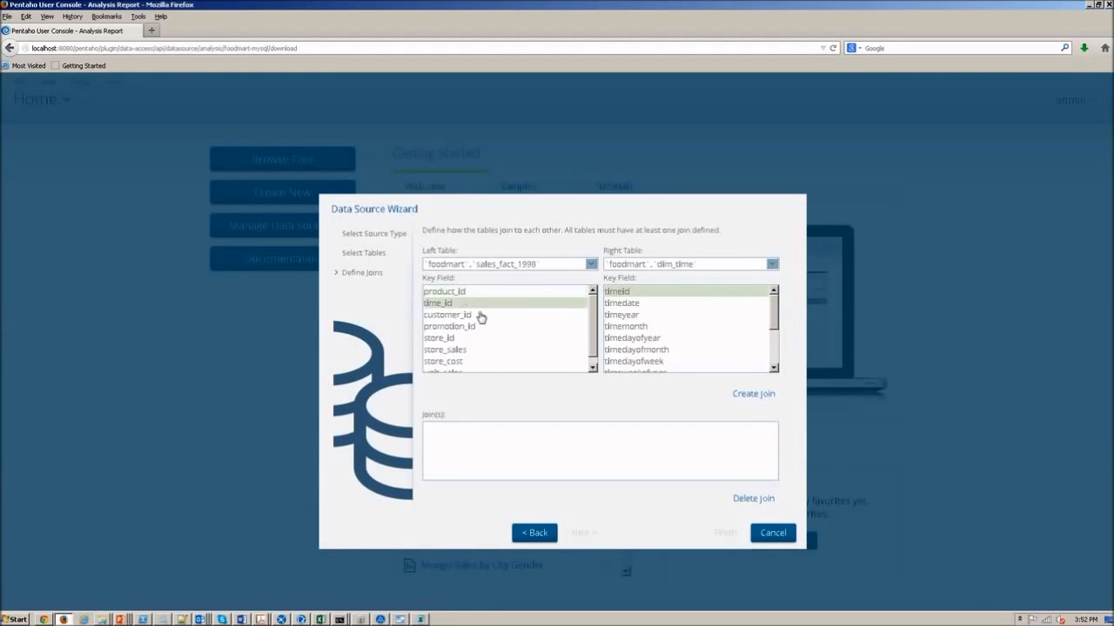
click(759, 397)
click(771, 262)
click(738, 290)
click(502, 293)
click(740, 395)
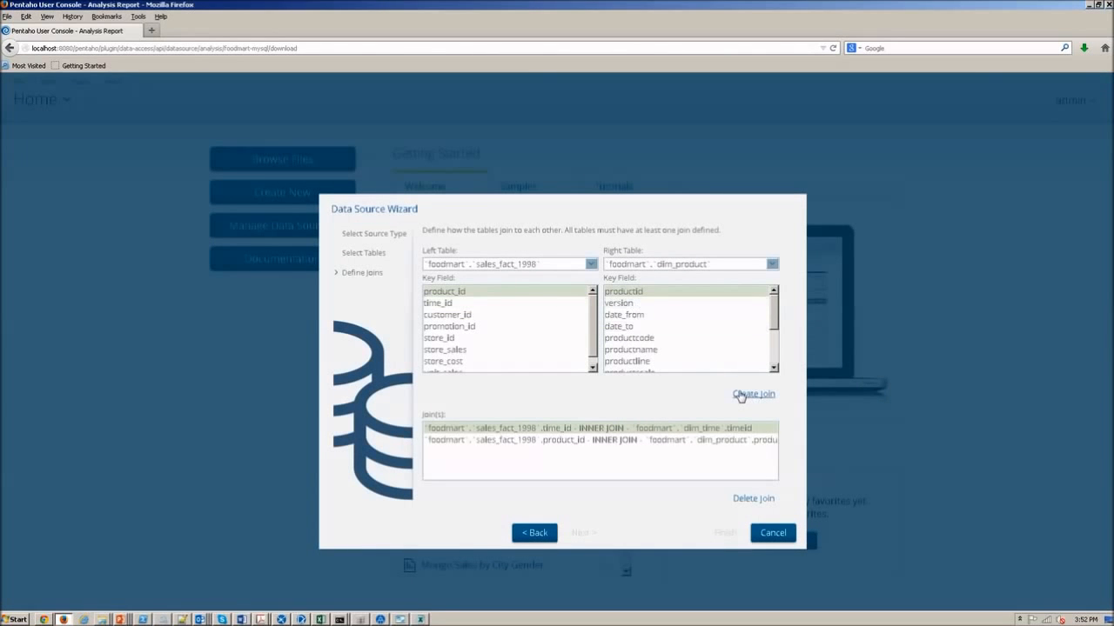
Join sales_fact_1998 to dim_customer on customer_id and customerid
click(739, 266)
click(721, 301)
click(483, 315)
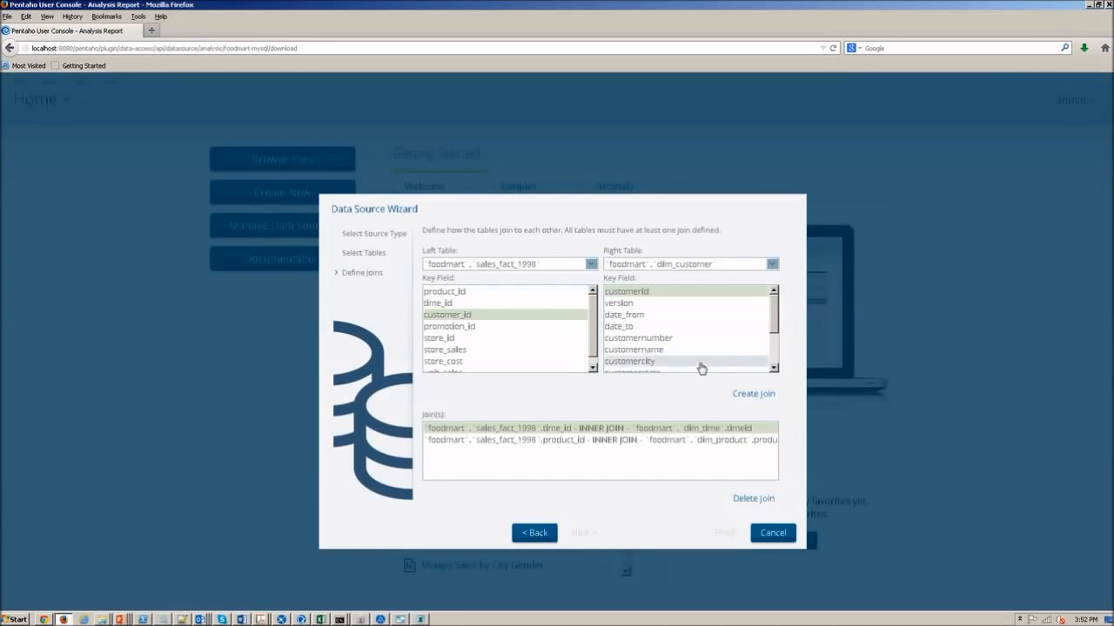
click(739, 394)
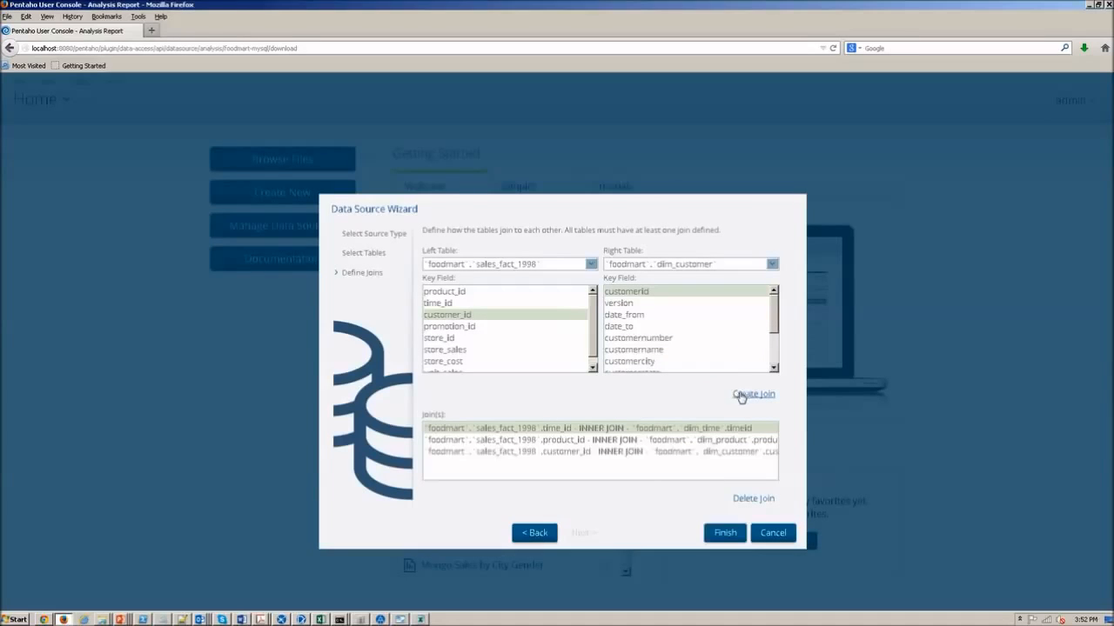
Finish creating the data source and choose to customize its model now
click(729, 533)
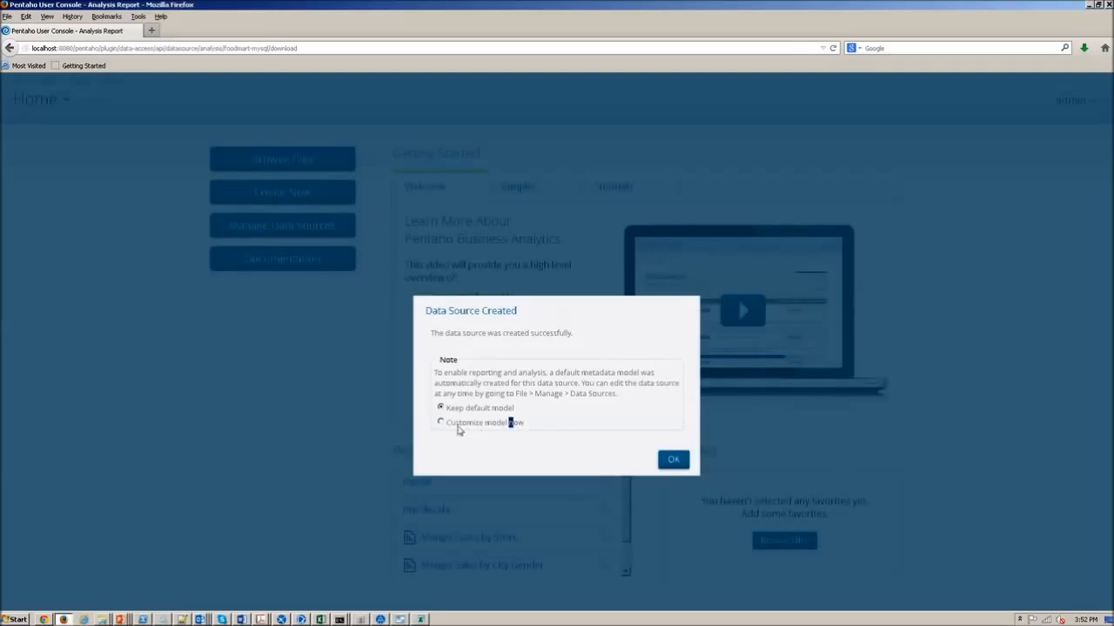
click(672, 462)
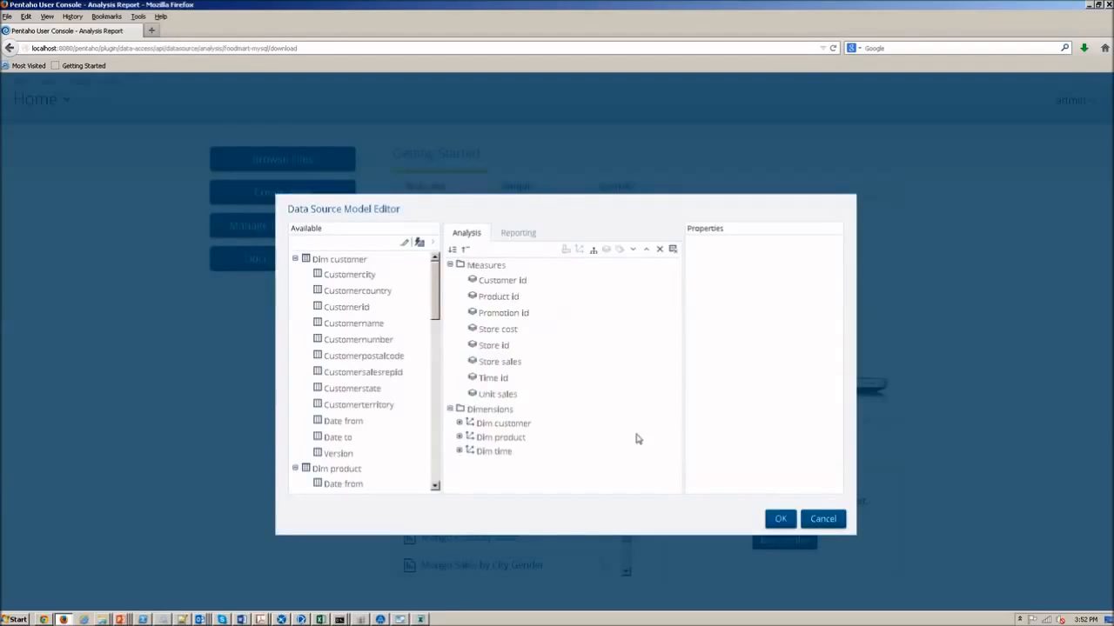
Remove the Customer id, Product id, Promotion id, Store id and Time id measures from the analysis model
click(493, 268)
click(499, 279)
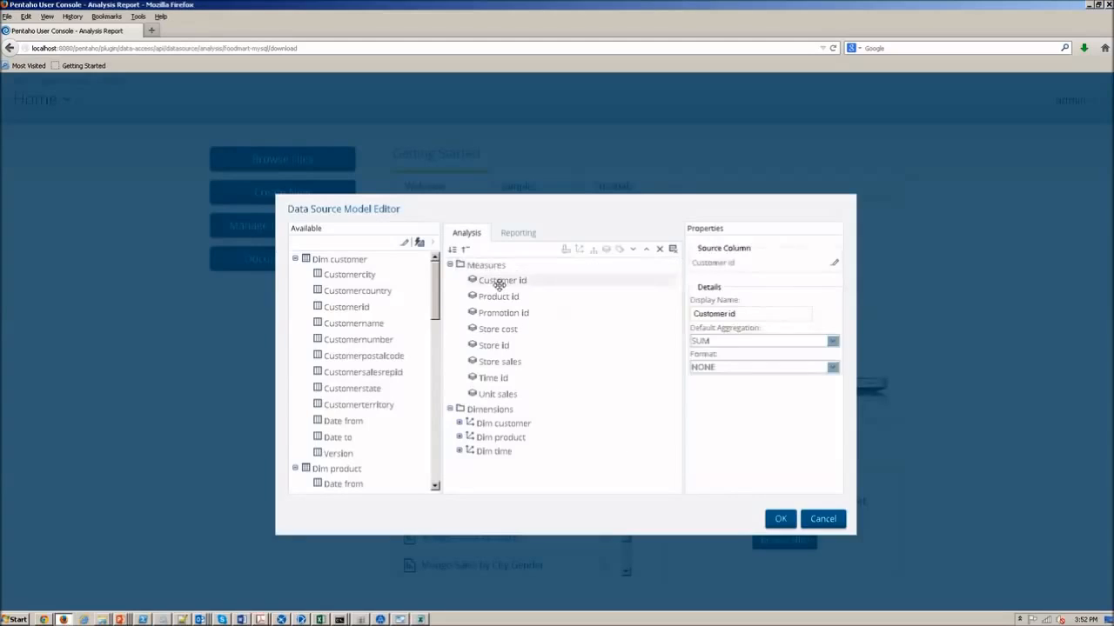
click(659, 249)
click(518, 281)
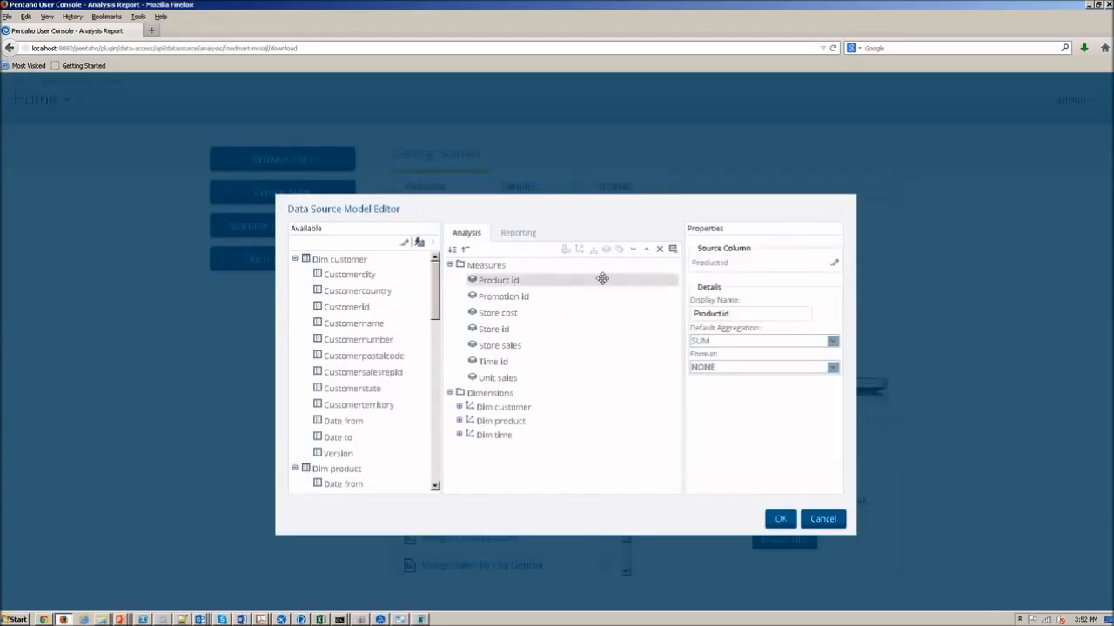
key(Delete)
click(515, 280)
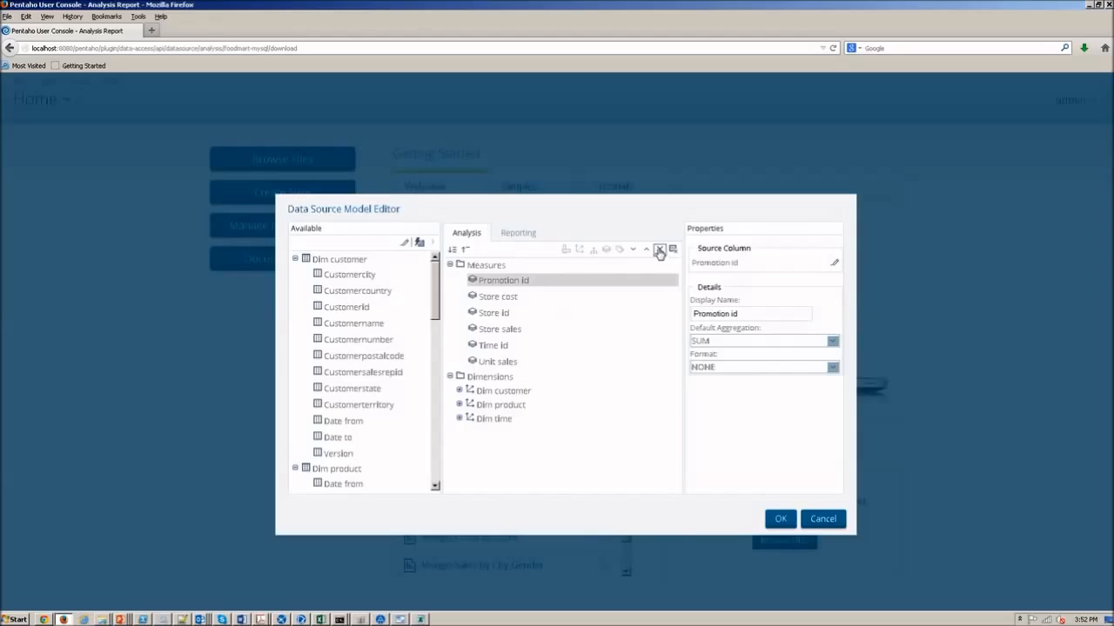
key(Delete)
click(505, 296)
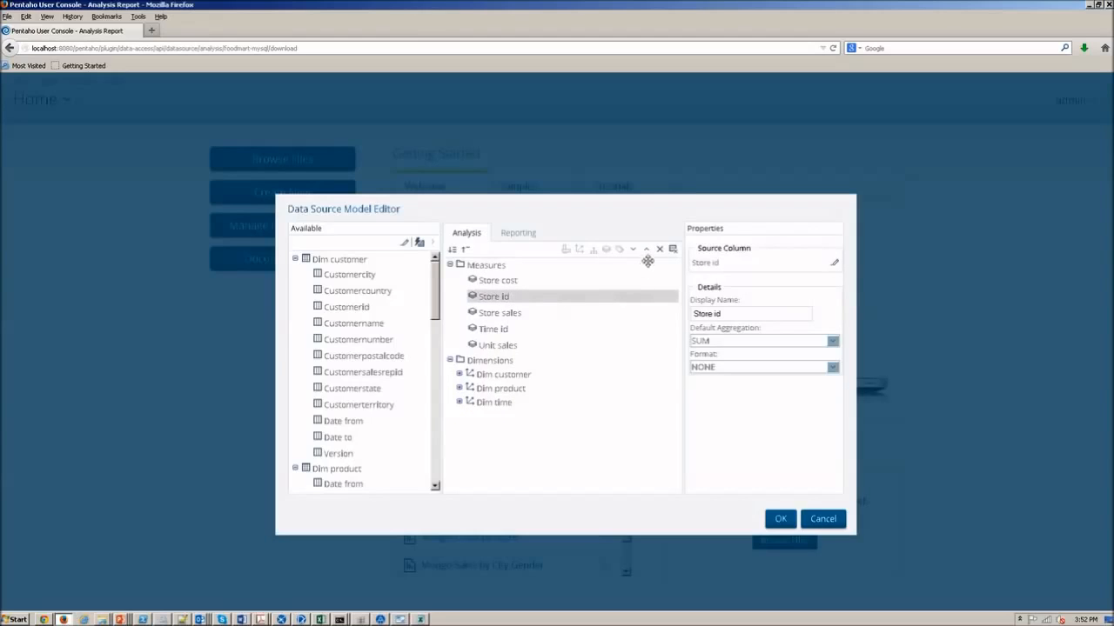
key(Delete)
click(504, 311)
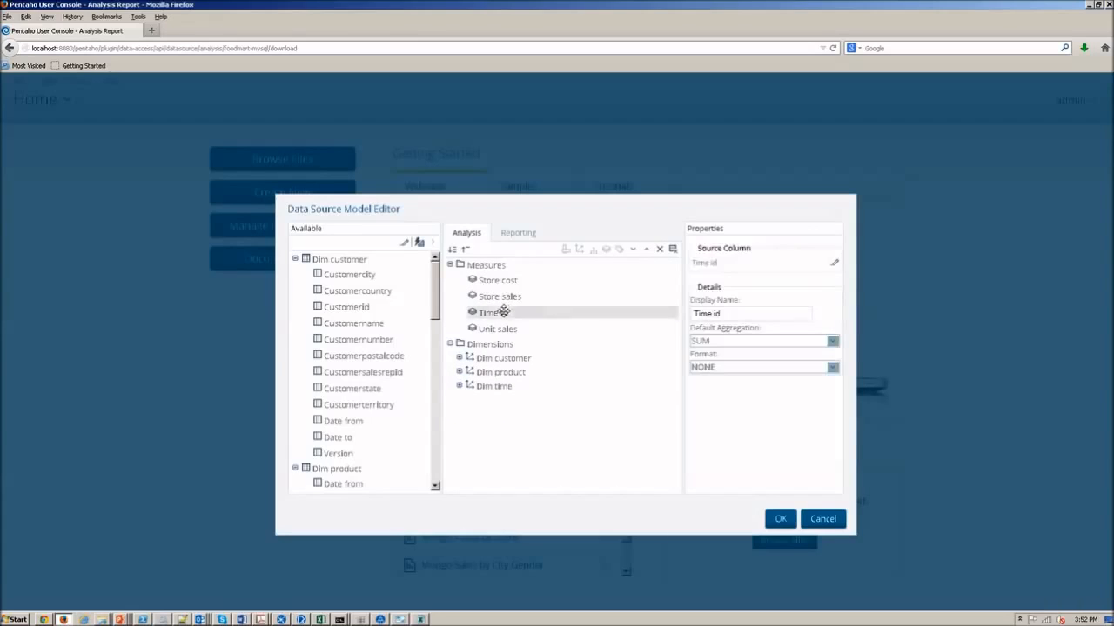
click(659, 251)
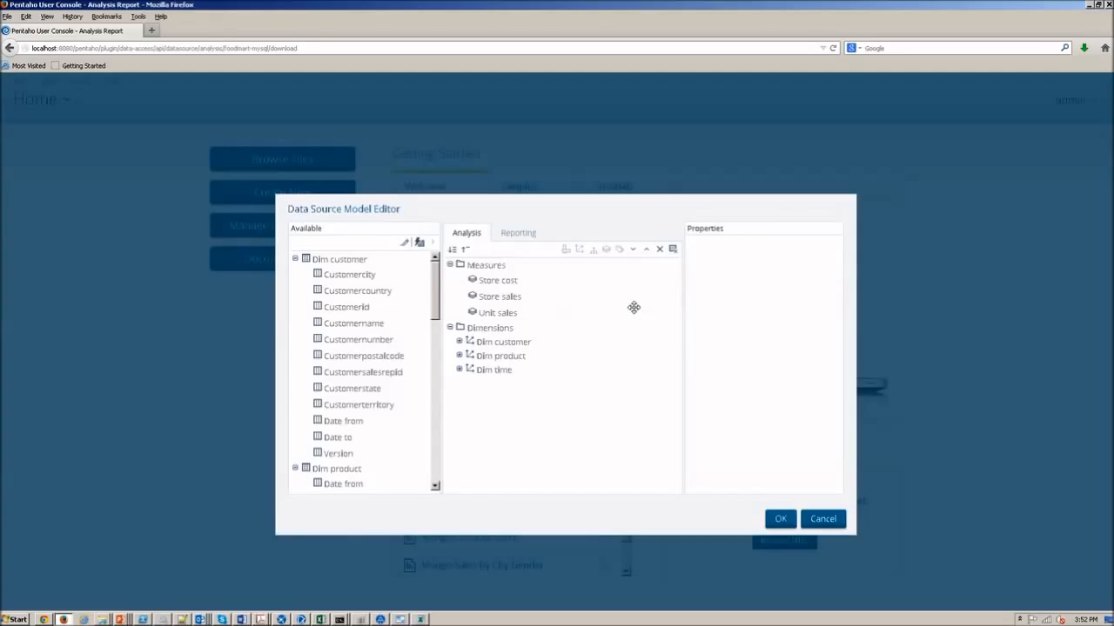
Set the format of the Store cost measure to #,###.00;(#,###.00)
click(519, 280)
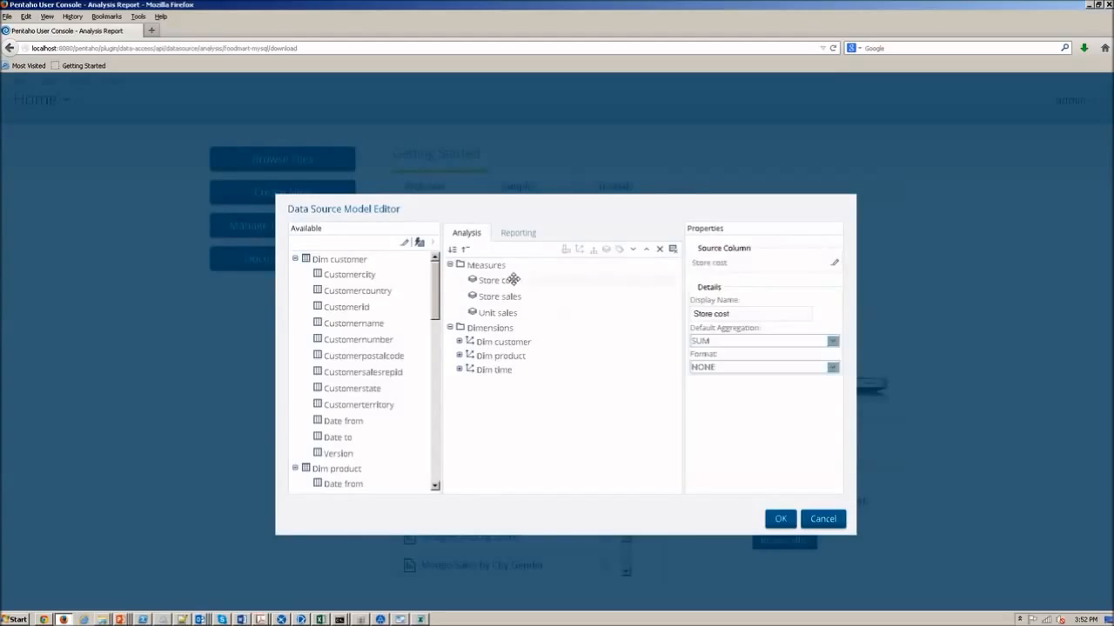
click(774, 369)
click(757, 407)
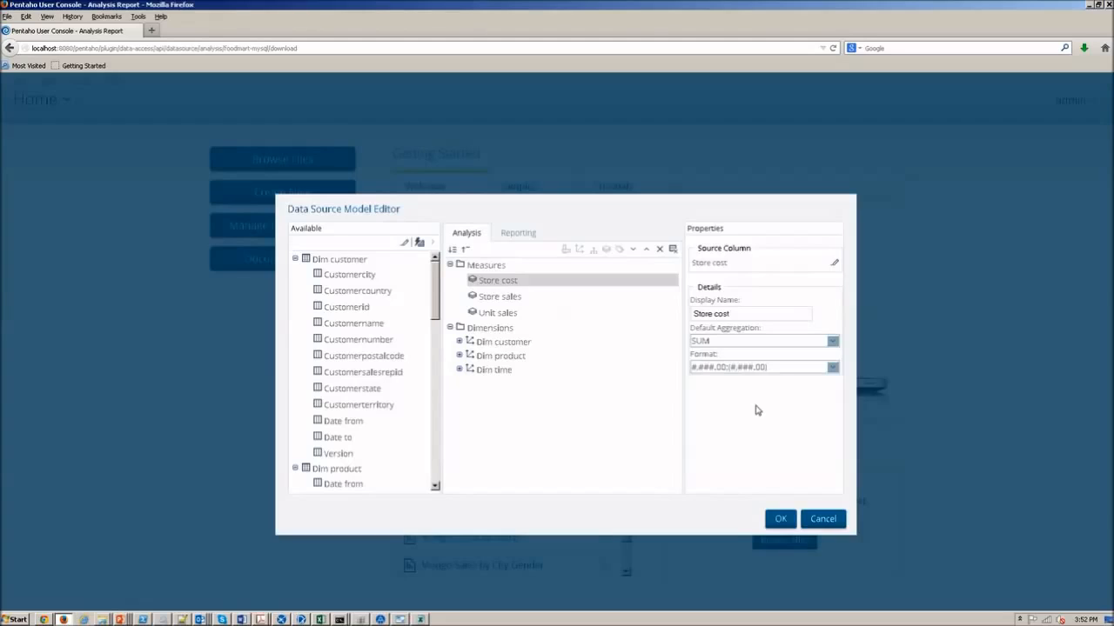
Set the format of the Store sales measure to $ #,###;($ #,###)
click(522, 297)
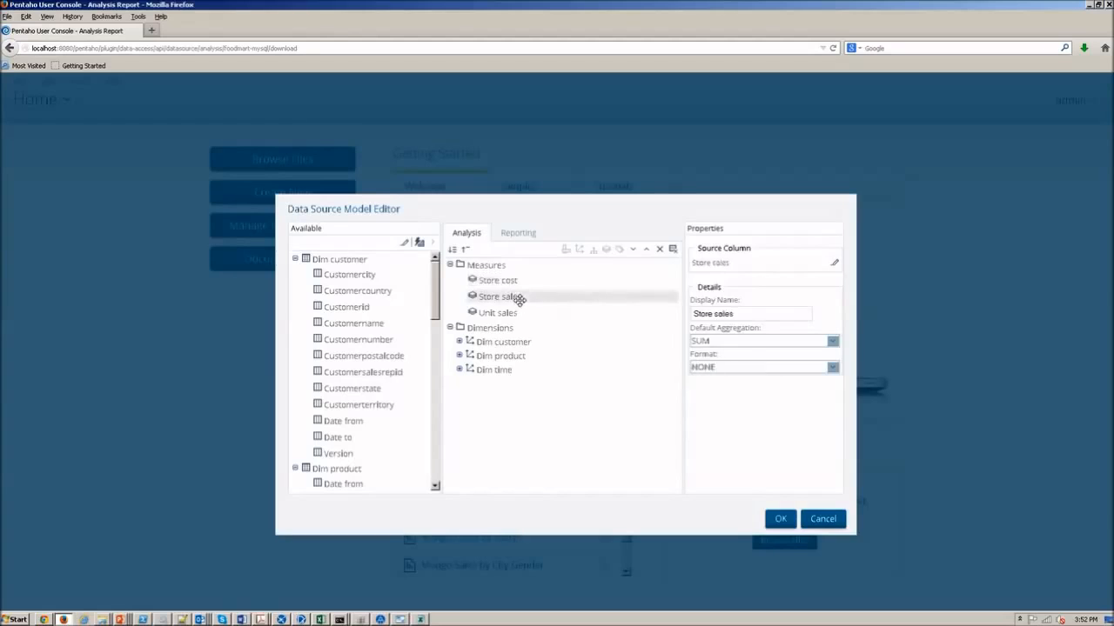
click(765, 369)
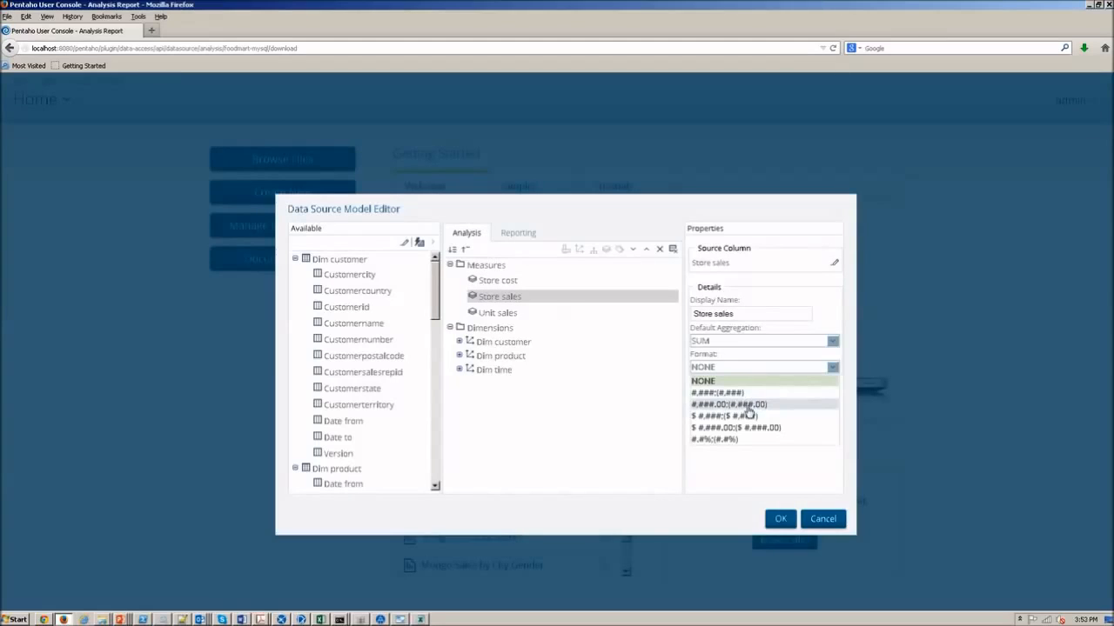
click(747, 417)
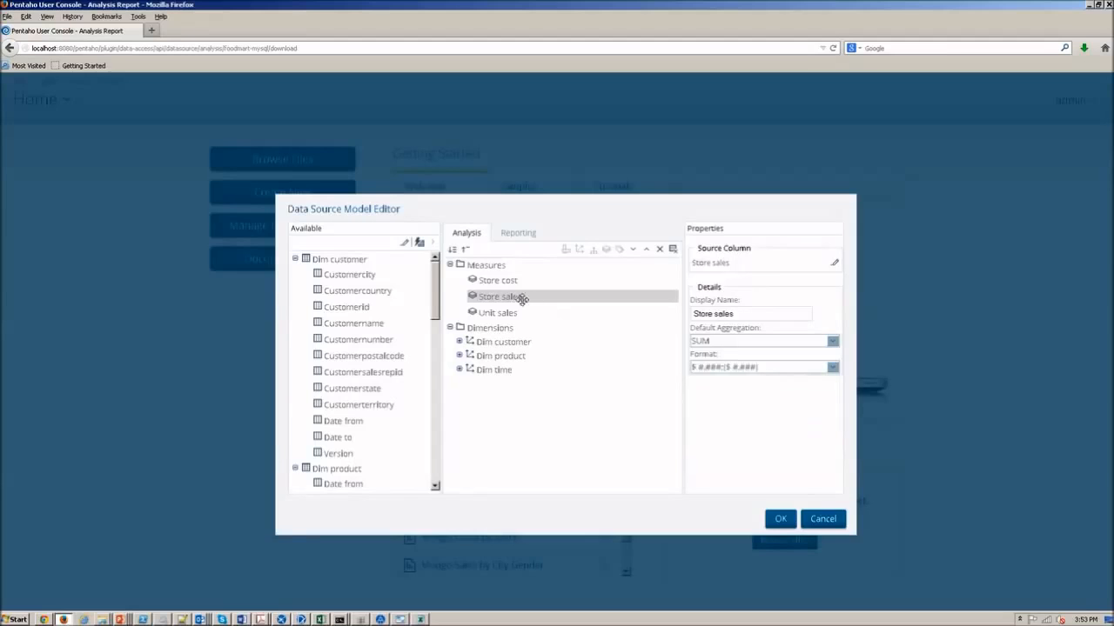
Set the format of the Store cost measure to $ #,###;($ #,###)
click(502, 282)
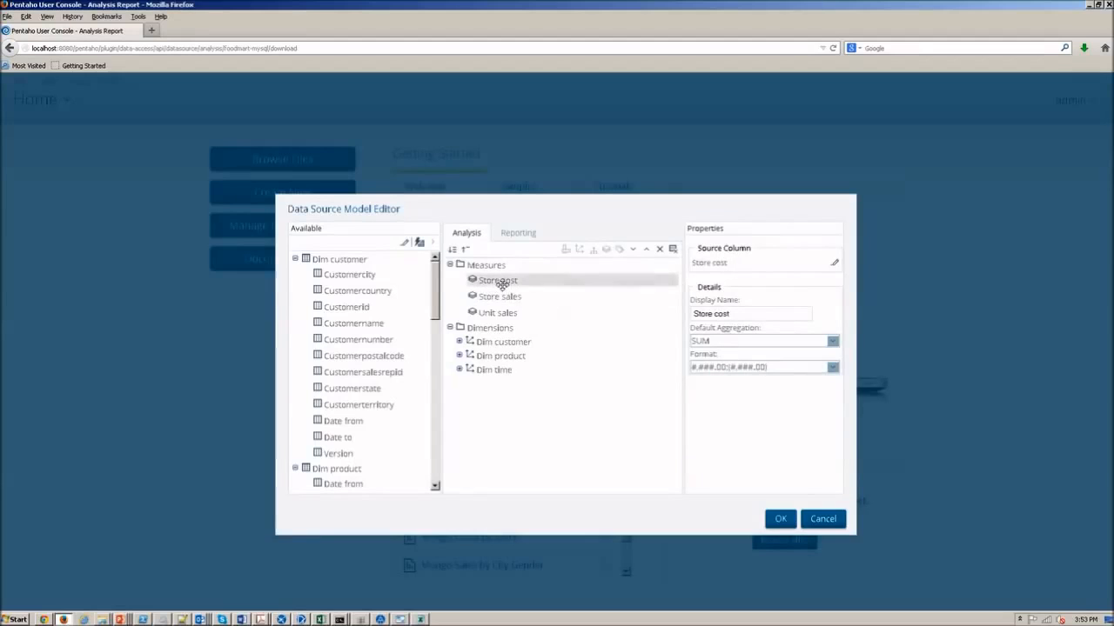
click(733, 369)
click(729, 416)
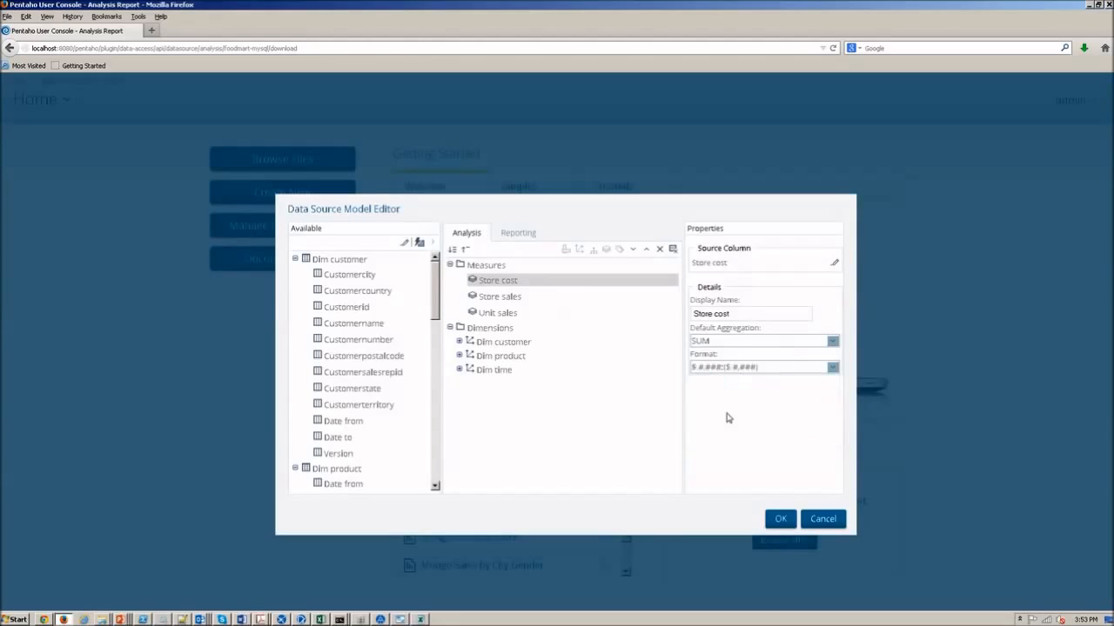
Set the format of the Unit sales measure to $ #,###;($ #,###)
click(500, 298)
click(497, 312)
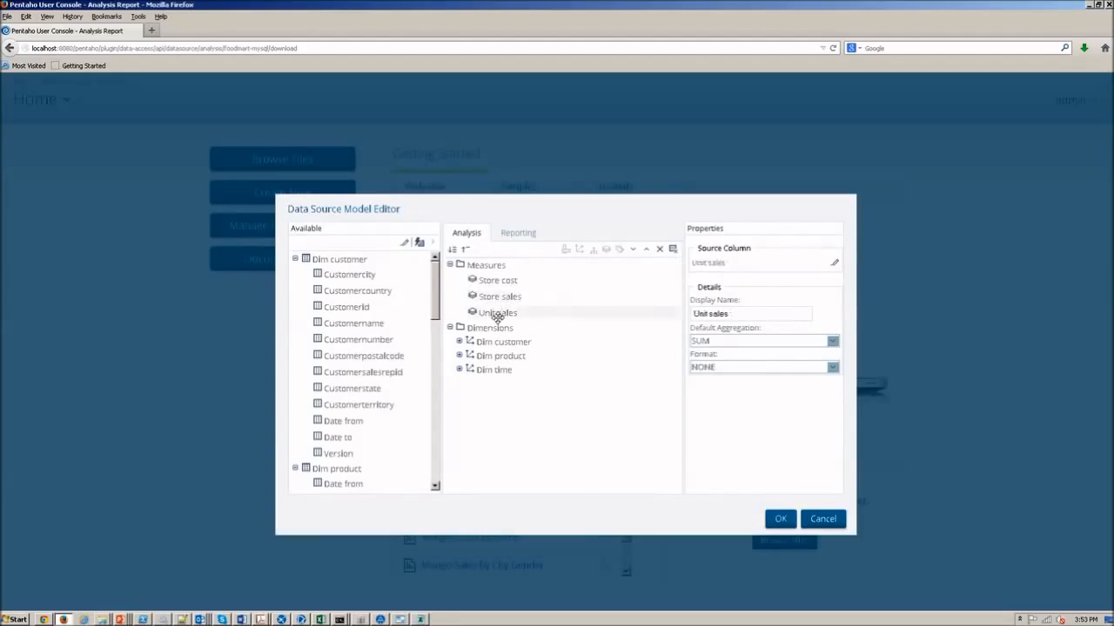
click(723, 370)
click(736, 416)
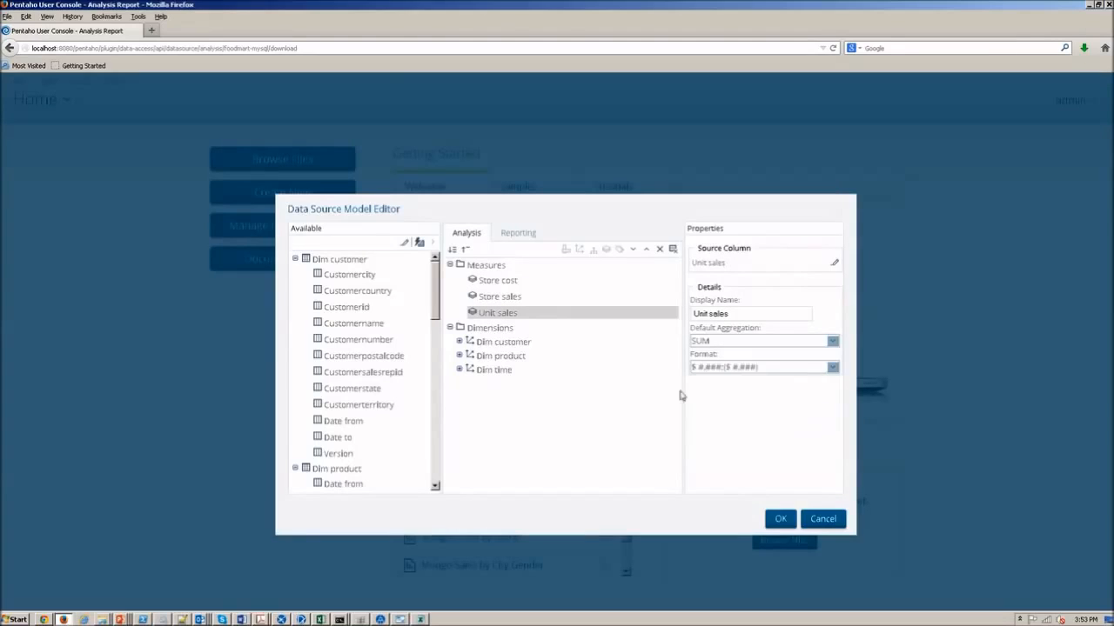
Rename the Dim customer dimension as Customers and the Dim product dimension as Products
click(503, 326)
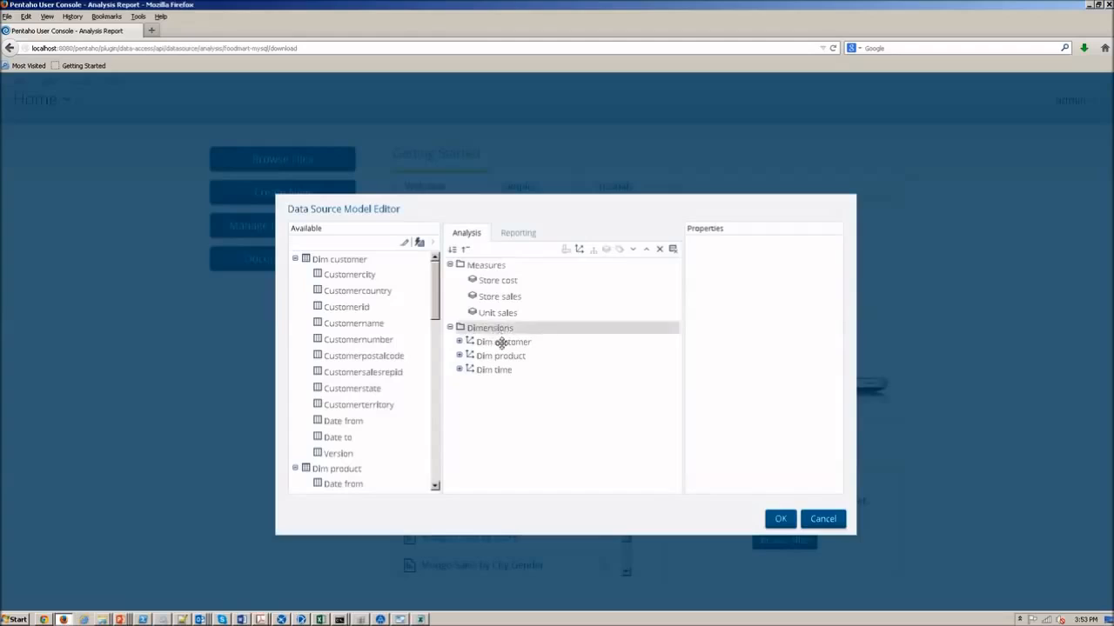
click(502, 342)
drag(713, 276, 650, 271)
text(Customers)
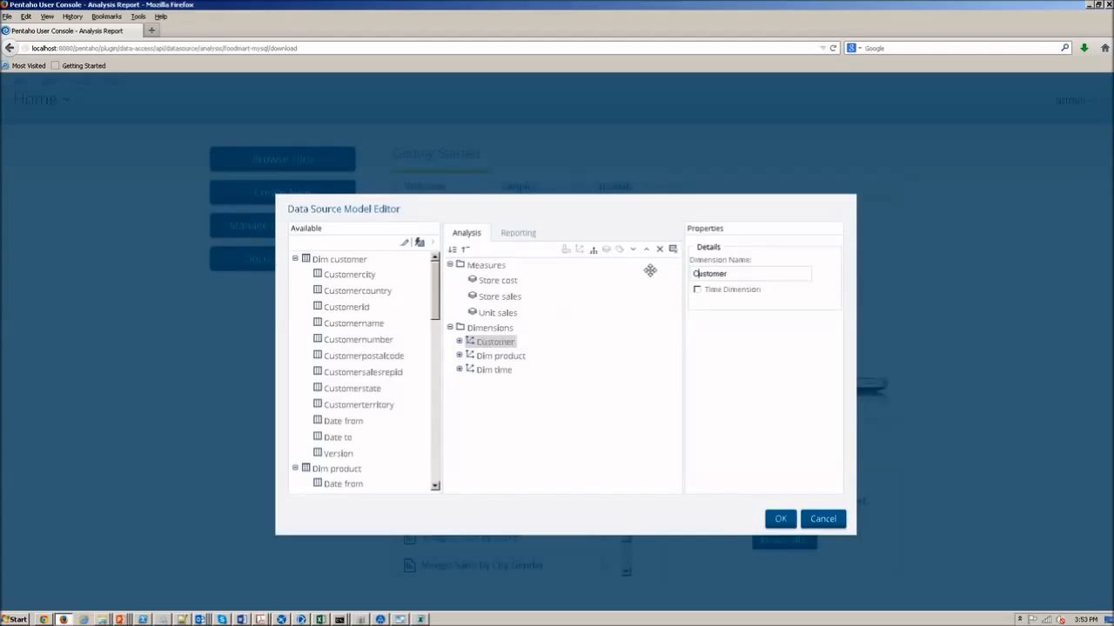
click(503, 356)
drag(742, 272, 322, 228)
text(Products)
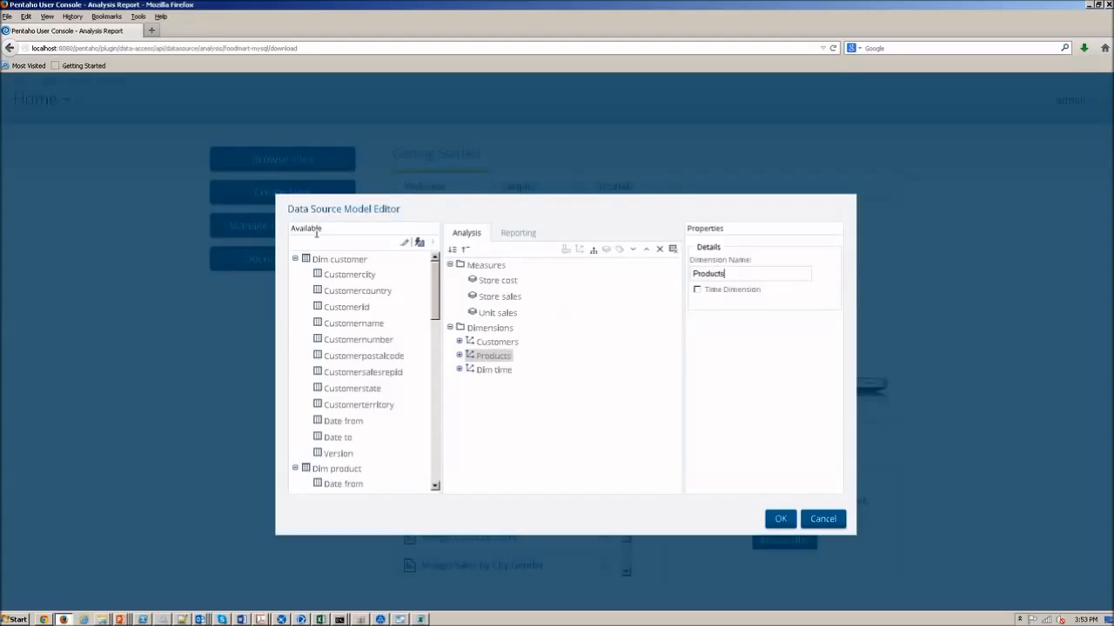
Rename the Dim time dimension as Calendars and save the data source model
click(480, 370)
drag(810, 272, 462, 276)
text(Calendars)
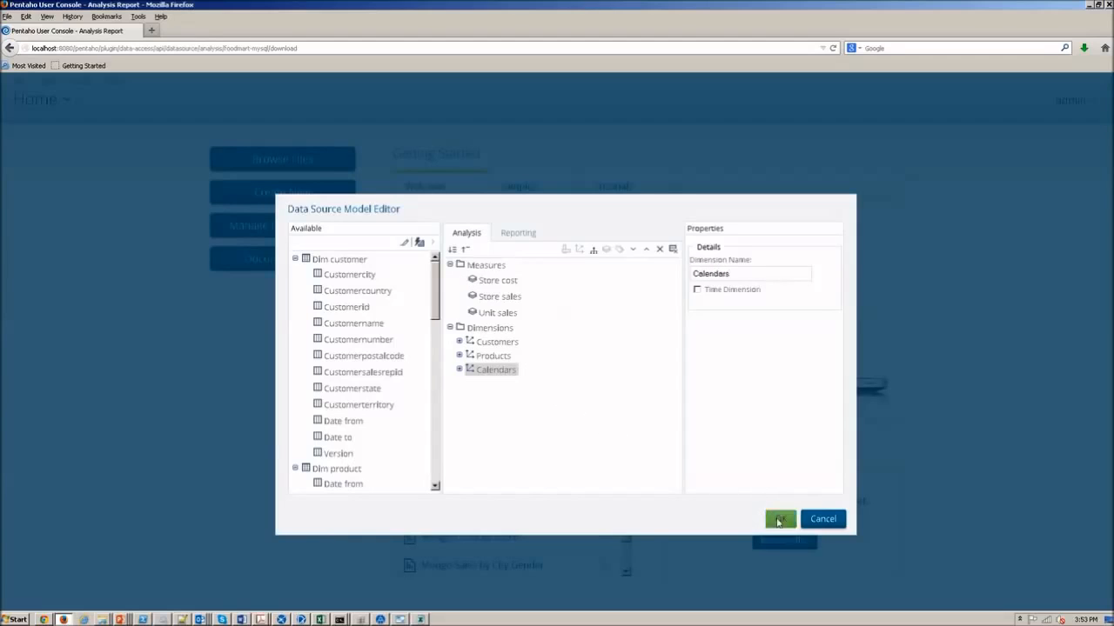
click(778, 520)
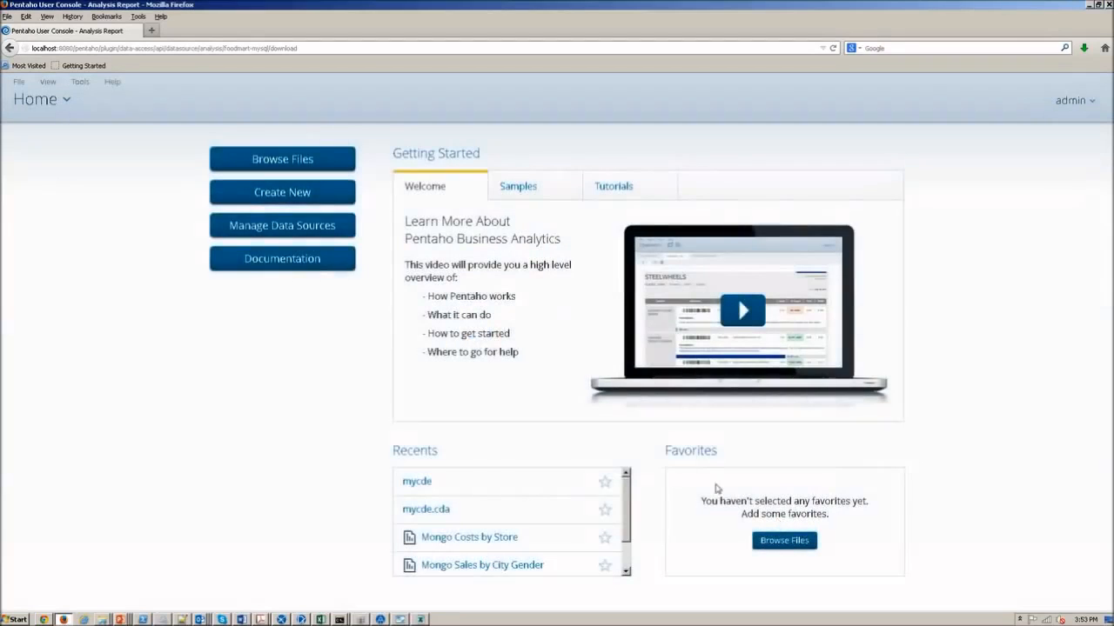
Download the foodmart-mysql analysis schema from localhost:8080/pentaho/plugin/data-access/api/datasource/analysis/foodmart-mysql/download and save the file
click(273, 49)
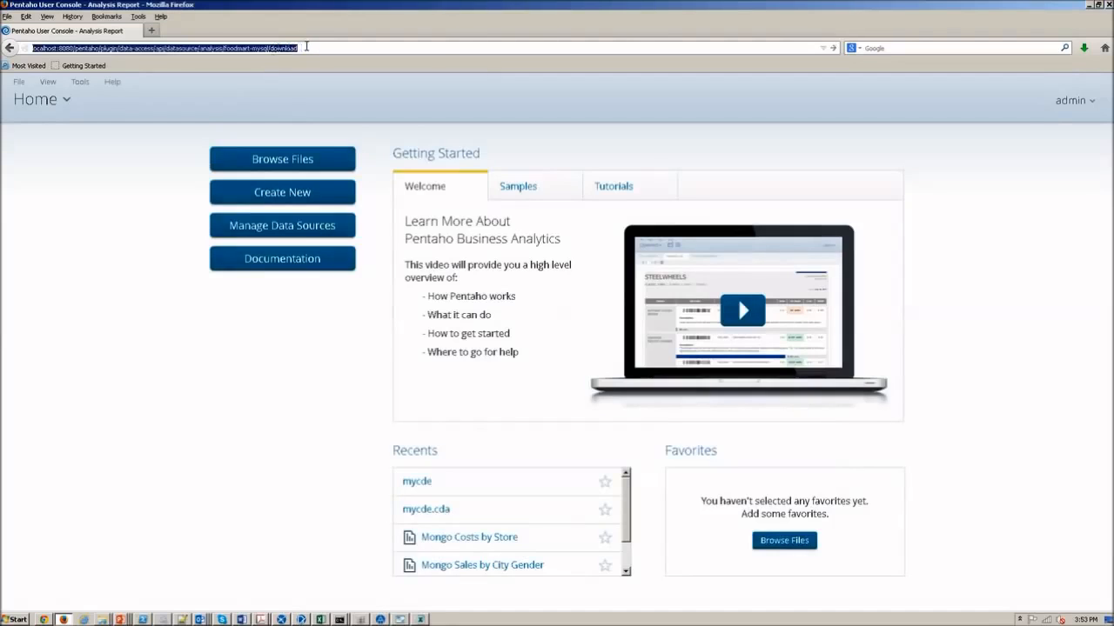
click(306, 47)
key(Return)
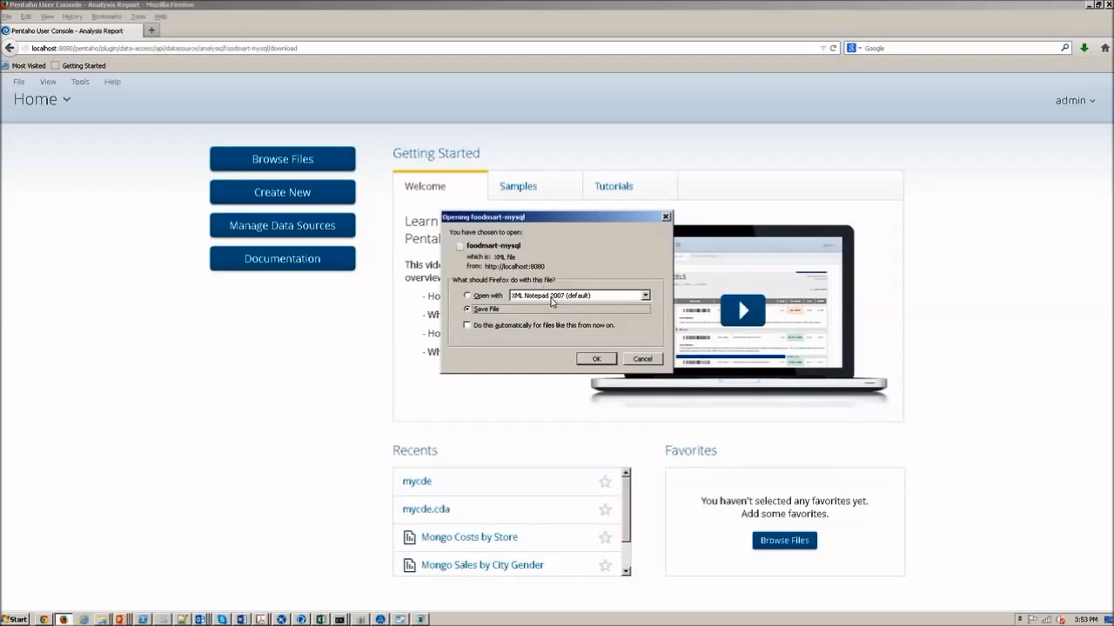
click(595, 360)
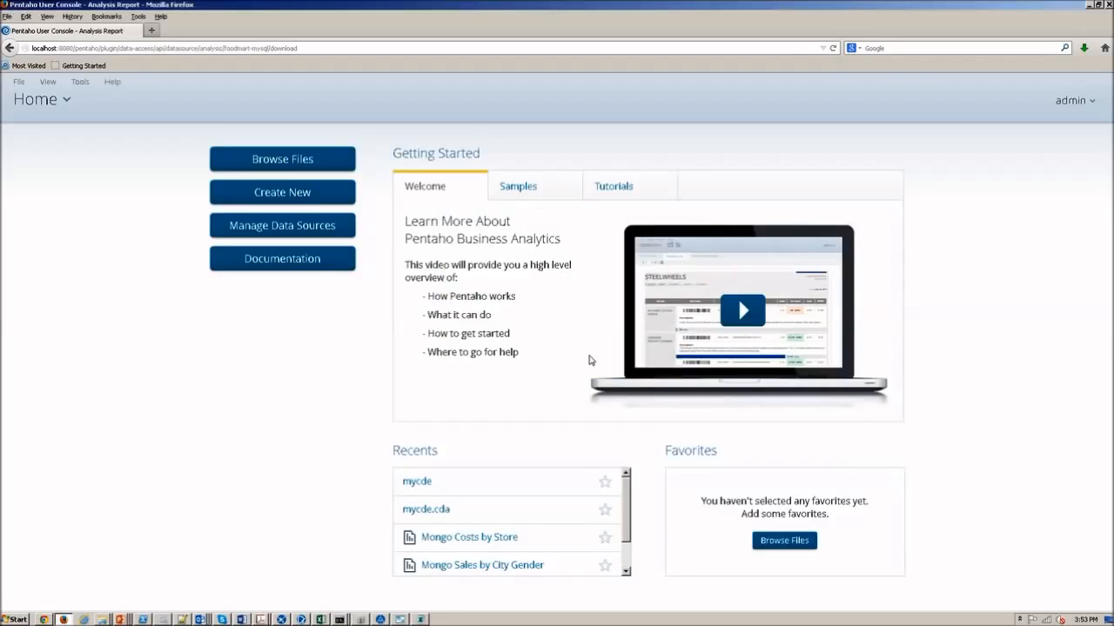
In the Downloads folder, rename the newly downloaded foodmart-mysql file as foodmart-mysql.xml
click(102, 620)
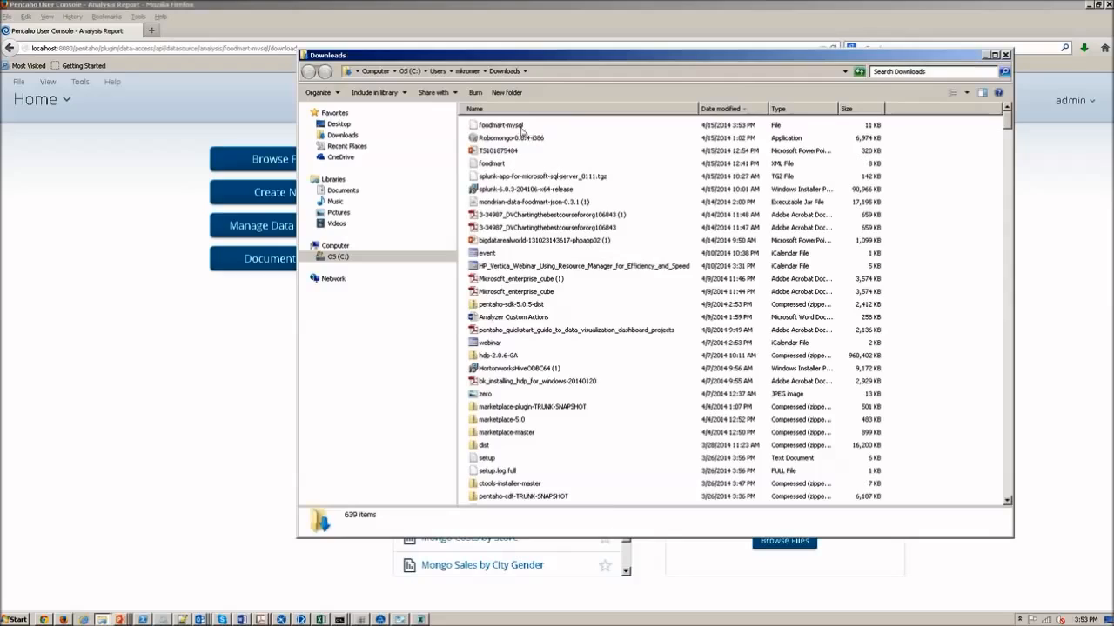
click(513, 125)
click(530, 126)
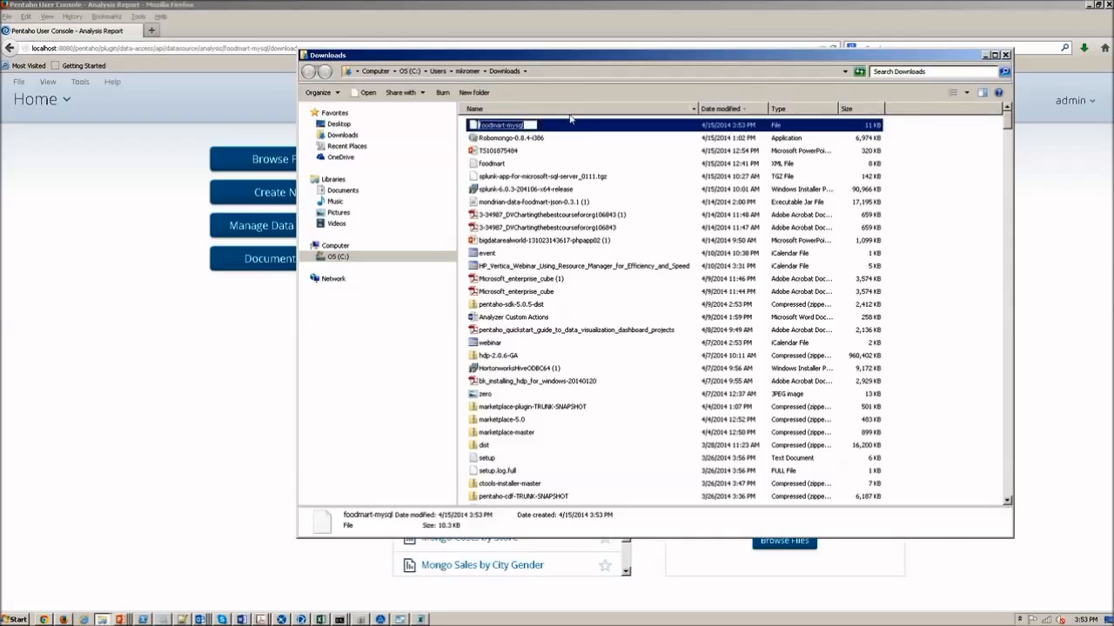
key(Escape)
click(533, 125)
text(.xml)
key(Return)
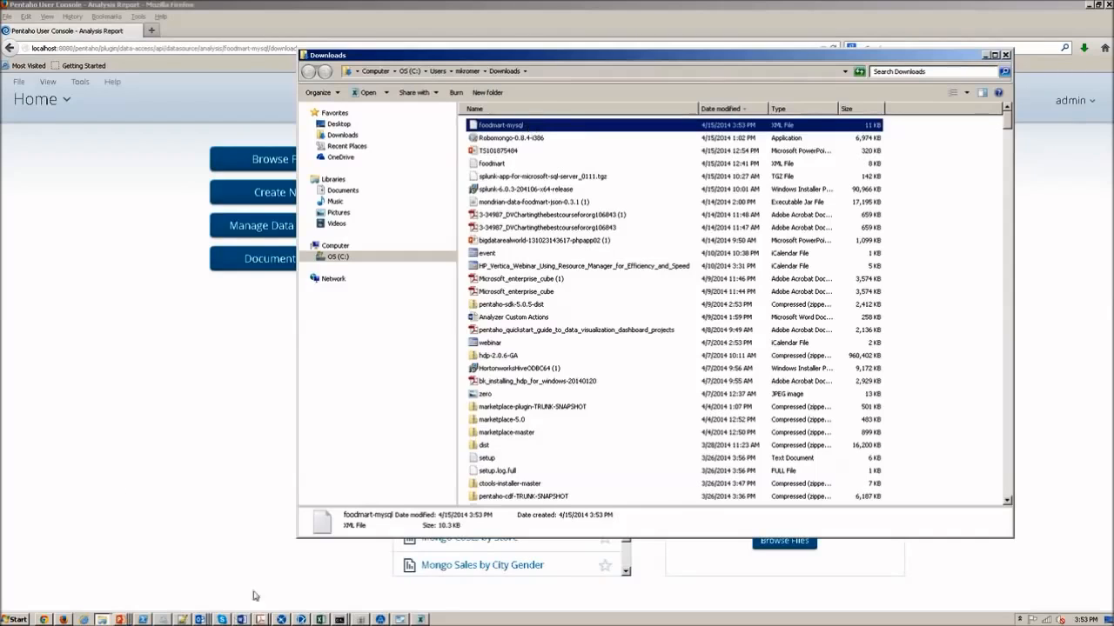
Switch to Schema Workbench and open the foodmart-mysql.xml schema file
click(380, 620)
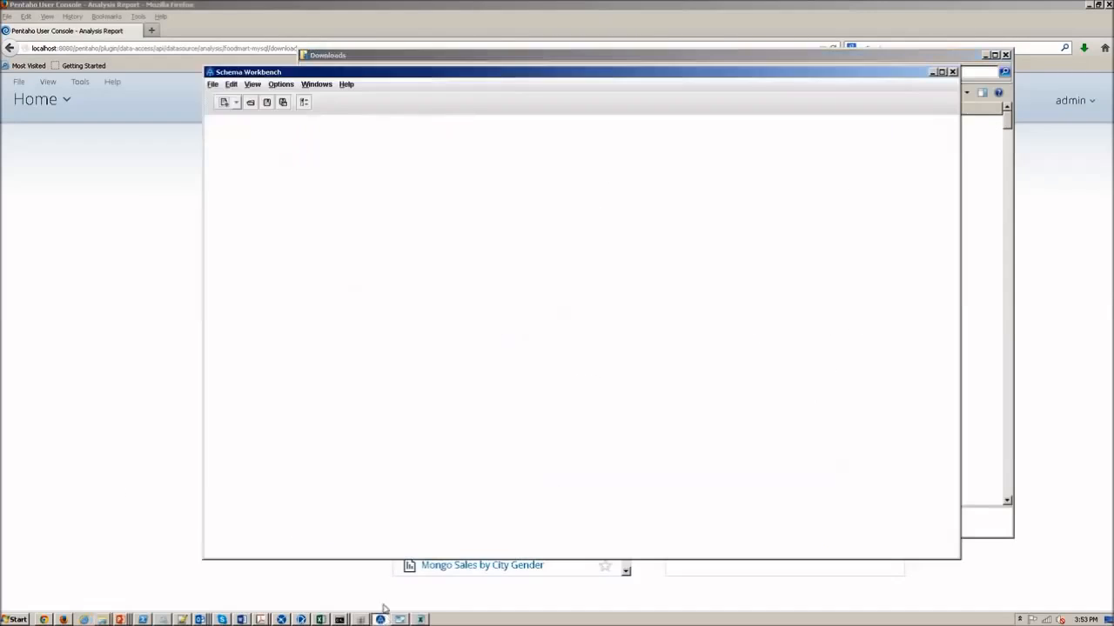
click(212, 83)
click(243, 162)
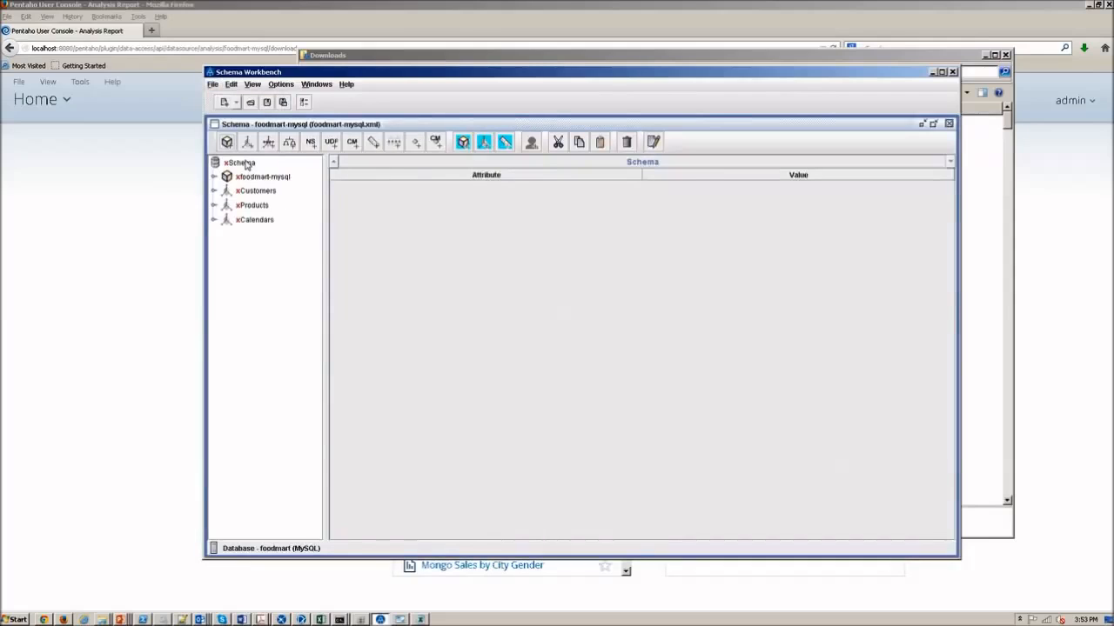
Rename the schema as Foodmart Sales
click(246, 164)
click(494, 184)
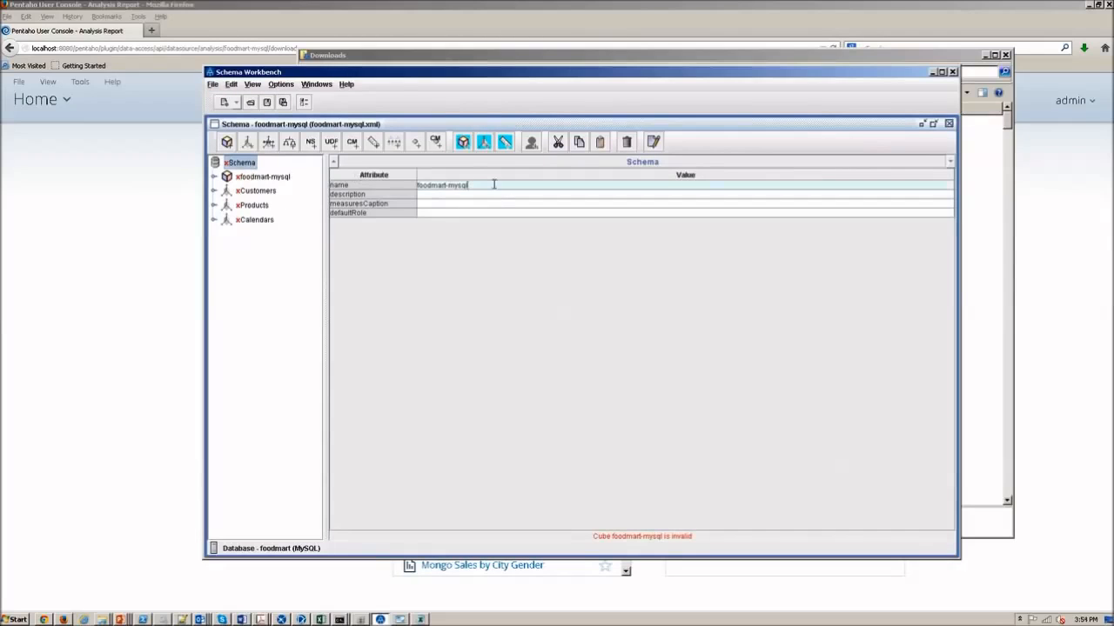
click(492, 185)
text(Food)
Try to rename the foodmart-mysql cube as Foodmart Sales Cube
click(281, 179)
click(470, 185)
text(Foodmart)
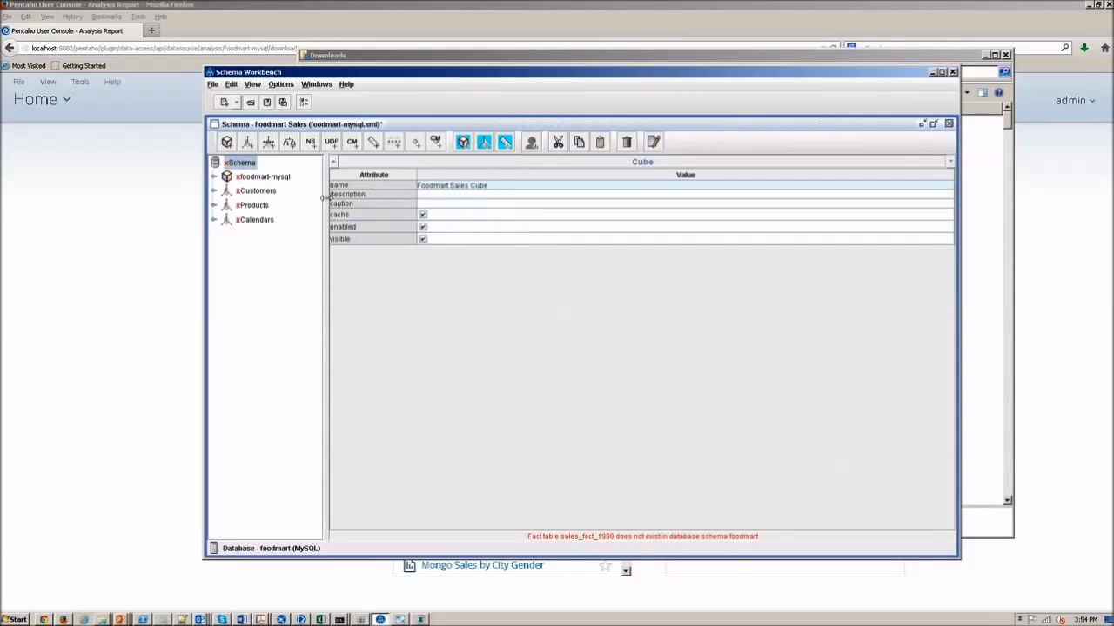
click(271, 179)
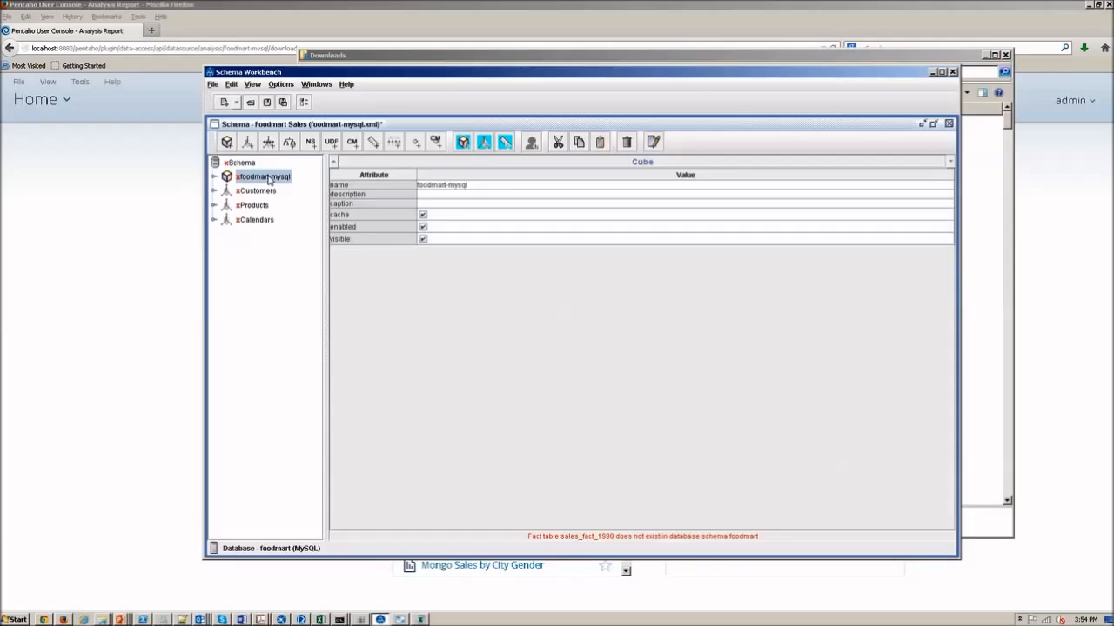
Set the cube's name attribute to Foodmart Sales Cube and commit the change
click(242, 166)
click(261, 180)
click(476, 186)
key(ctrl+a)
text(Foodmart Sales Cube)
key(Return)
click(237, 163)
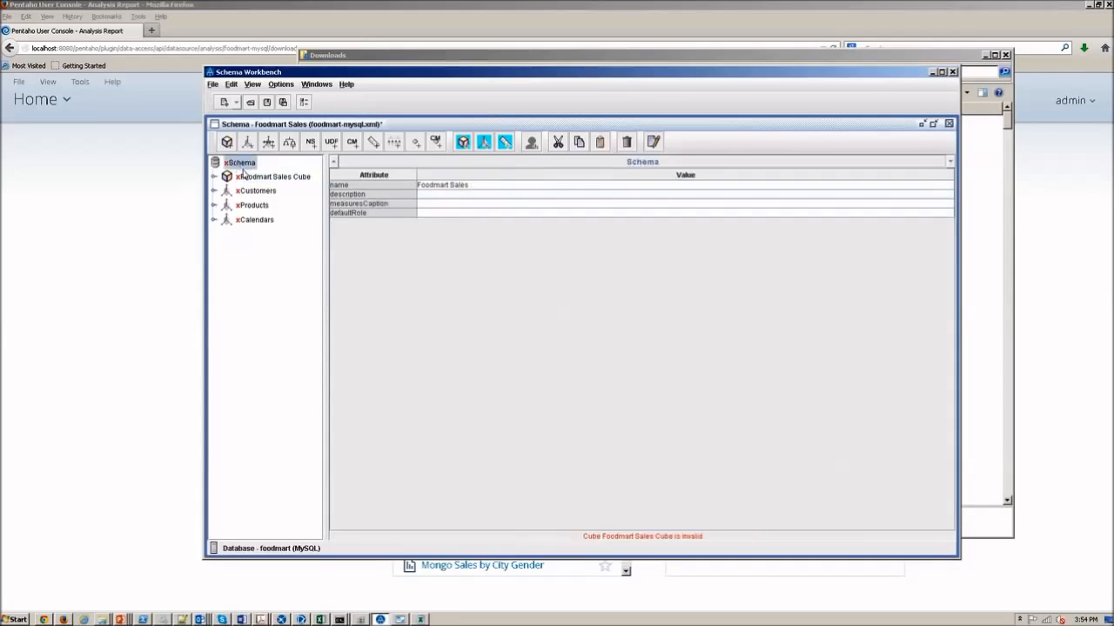
Clear the schema attribute of the sales_fact_1998 table in the Foodmart Sales Cube
click(242, 178)
double_click(228, 178)
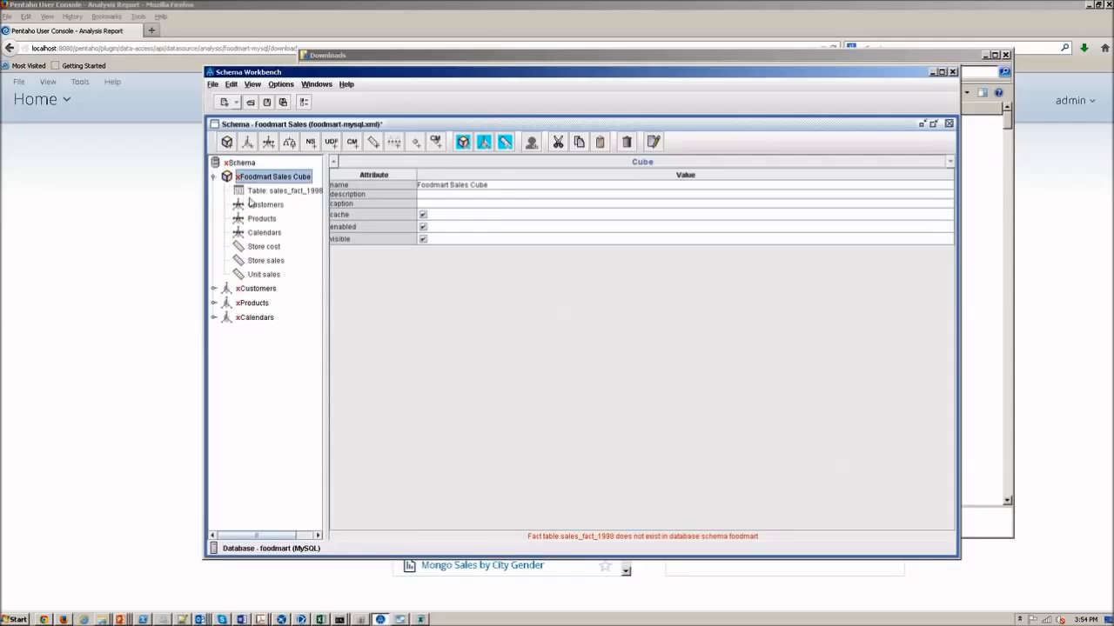
click(283, 192)
click(497, 186)
double_click(496, 186)
key(Delete)
click(495, 194)
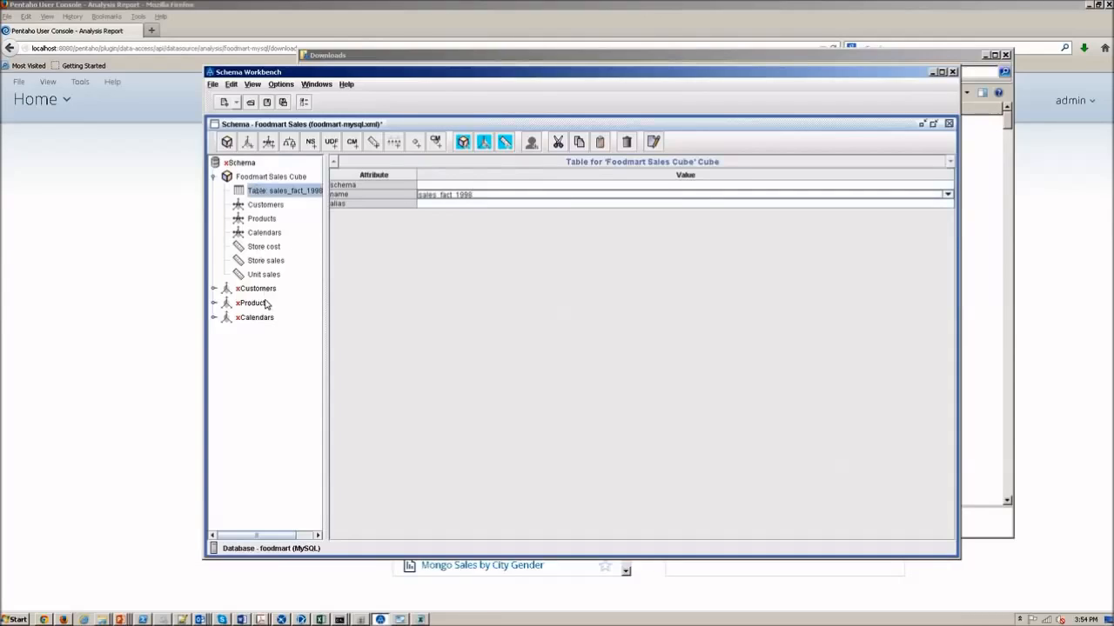
Delete all hierarchies, from Customercity to Version, under the shared Customers dimension
click(255, 289)
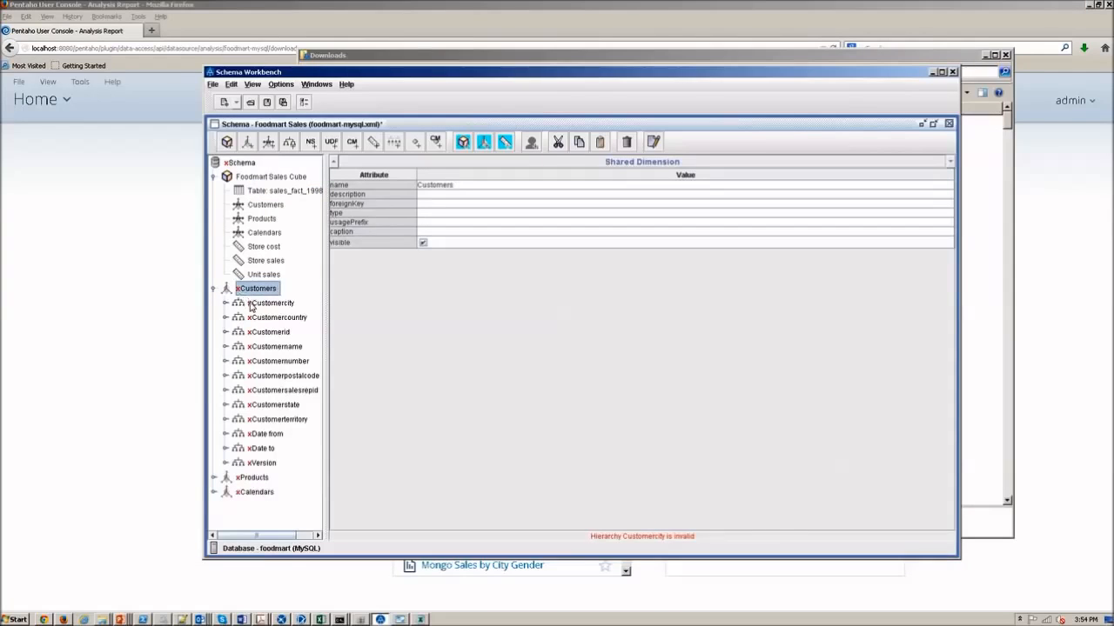
click(251, 306)
key(Delete)
key(Delete)
key(Delete)
key(Delete)
key(Delete)
key(Delete)
key(Delete)
key(Delete)
key(Delete)
key(Delete)
key(Delete)
key(Delete)
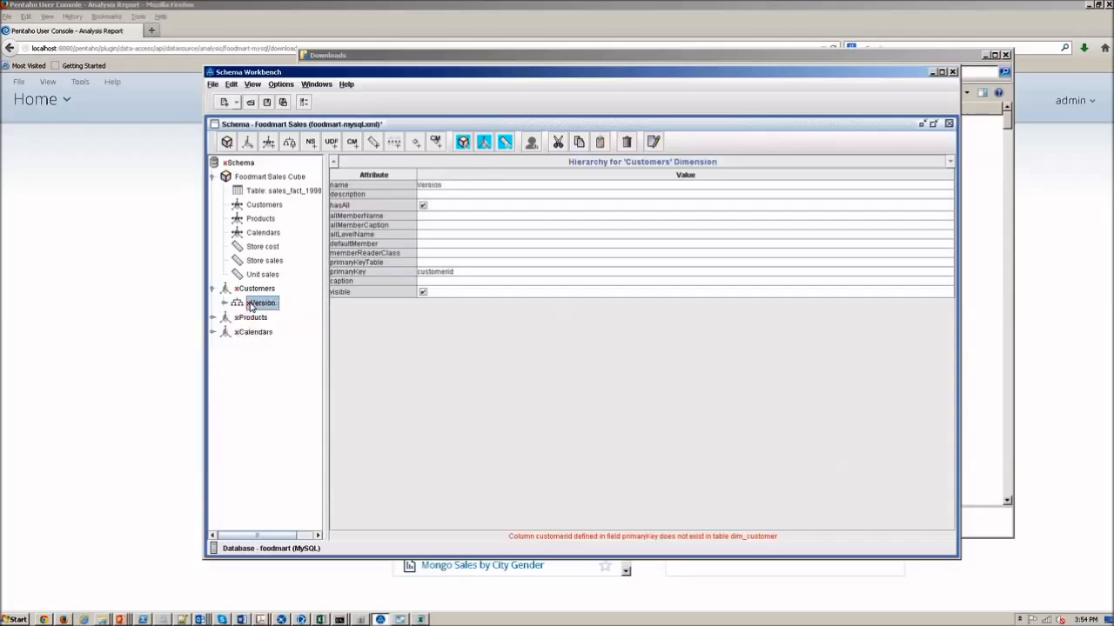
Delete all hierarchies, from Date from to Version, under the shared Products dimension
double_click(252, 303)
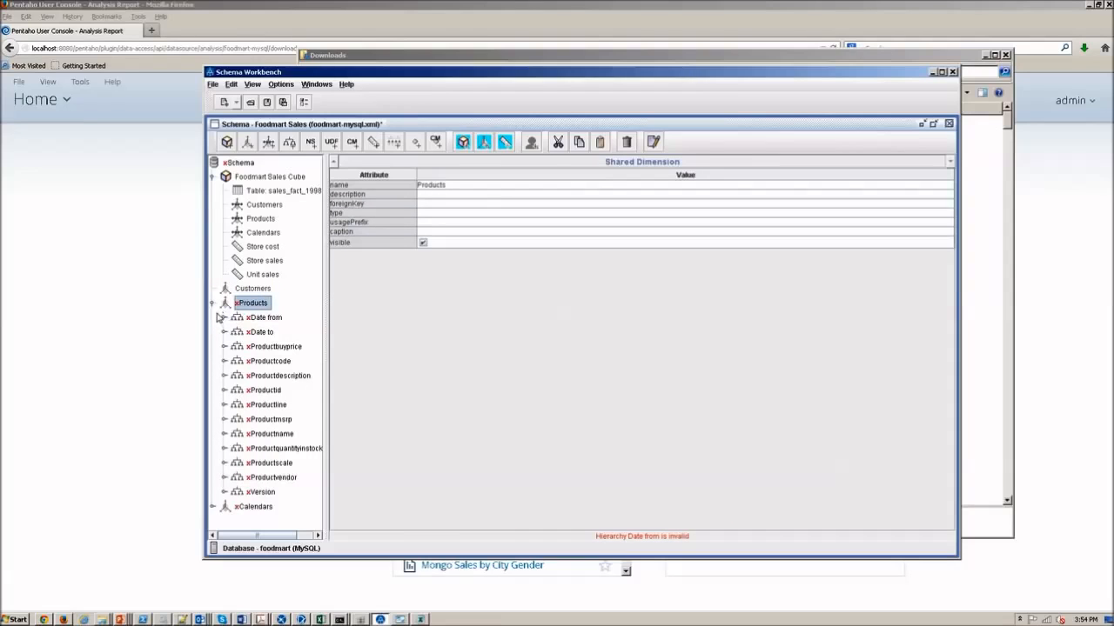
click(254, 317)
key(Delete)
key(Delete)
key(Delete)
key(Delete)
key(Delete)
key(Delete)
key(Delete)
key(Delete)
key(Delete)
key(Delete)
key(Delete)
key(Delete)
key(Delete)
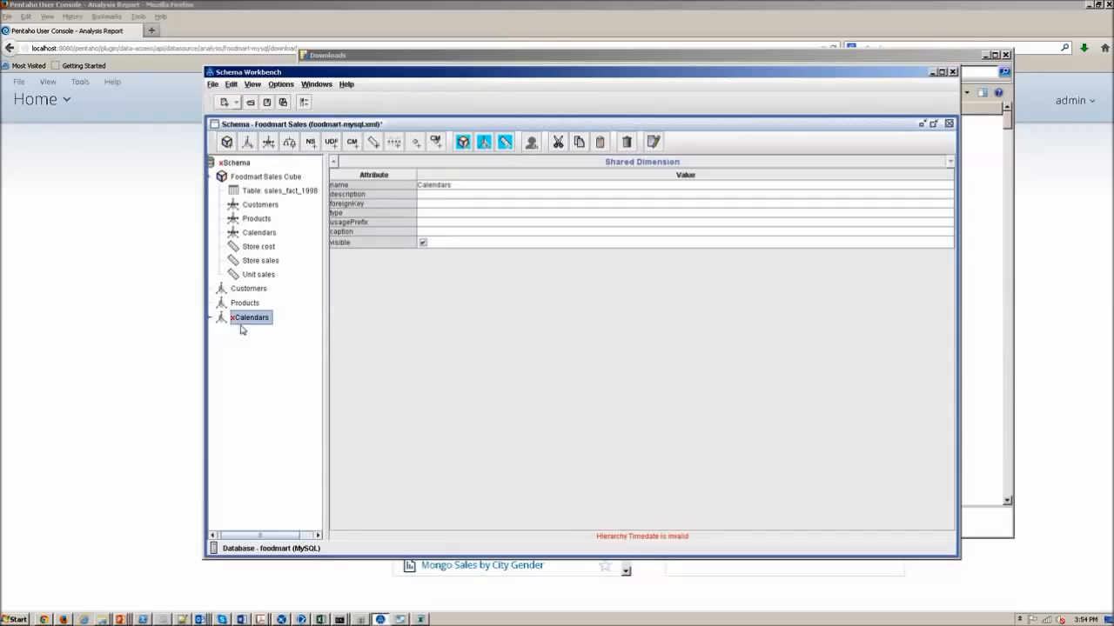
Delete all hierarchies, from Timedate to Timeyear, under the shared Calendars dimension
click(213, 324)
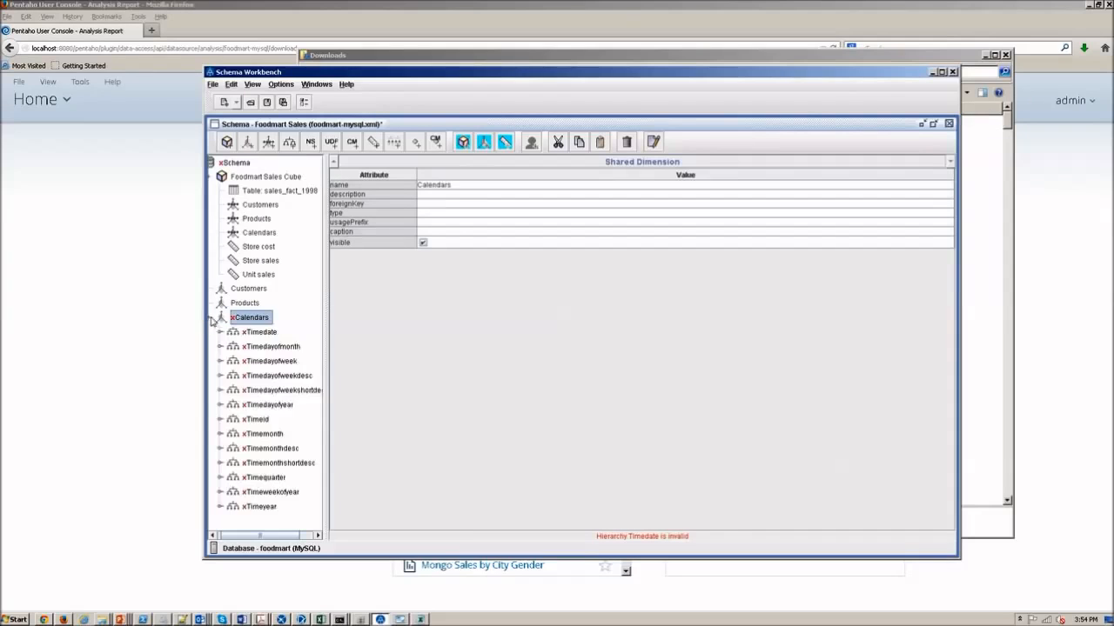
click(242, 338)
key(Delete)
key(Delete)
key(Delete)
key(Delete)
key(Delete)
key(Delete)
key(Delete)
key(Delete)
key(Delete)
key(Delete)
key(Delete)
key(Delete)
key(Delete)
key(Delete)
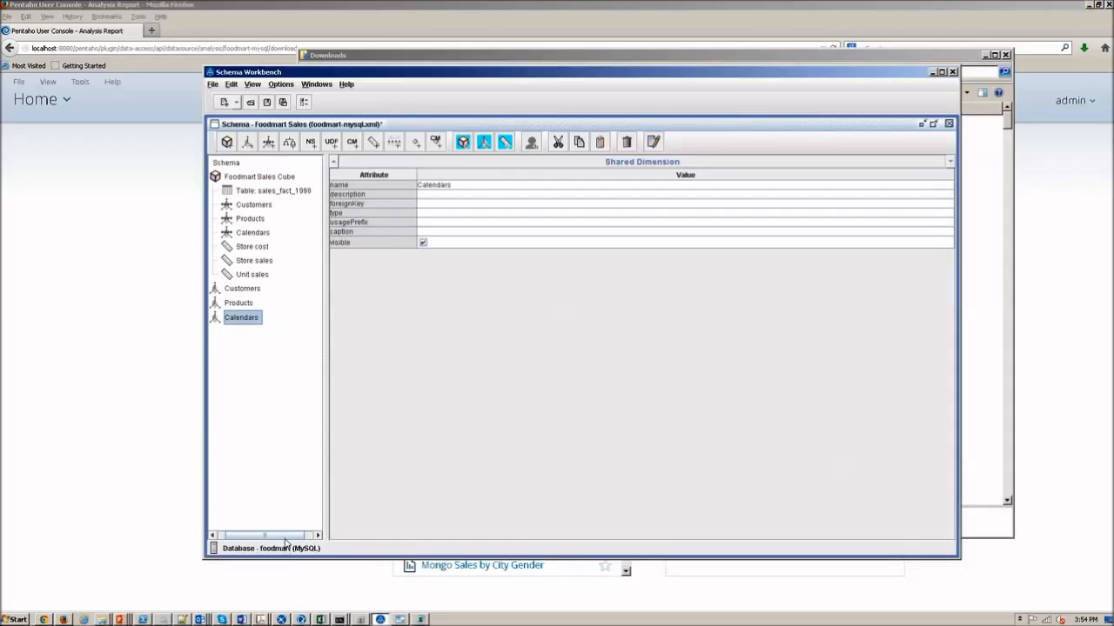
Add a hierarchy named Default to the shared Customers dimension
drag(285, 536, 255, 535)
right_click(256, 289)
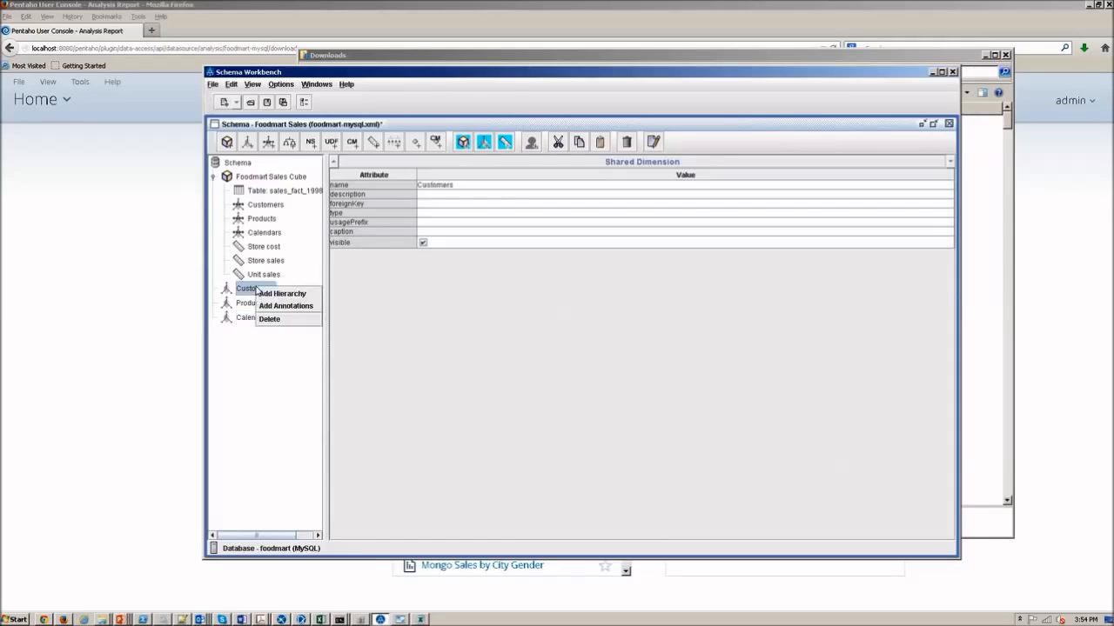
click(269, 295)
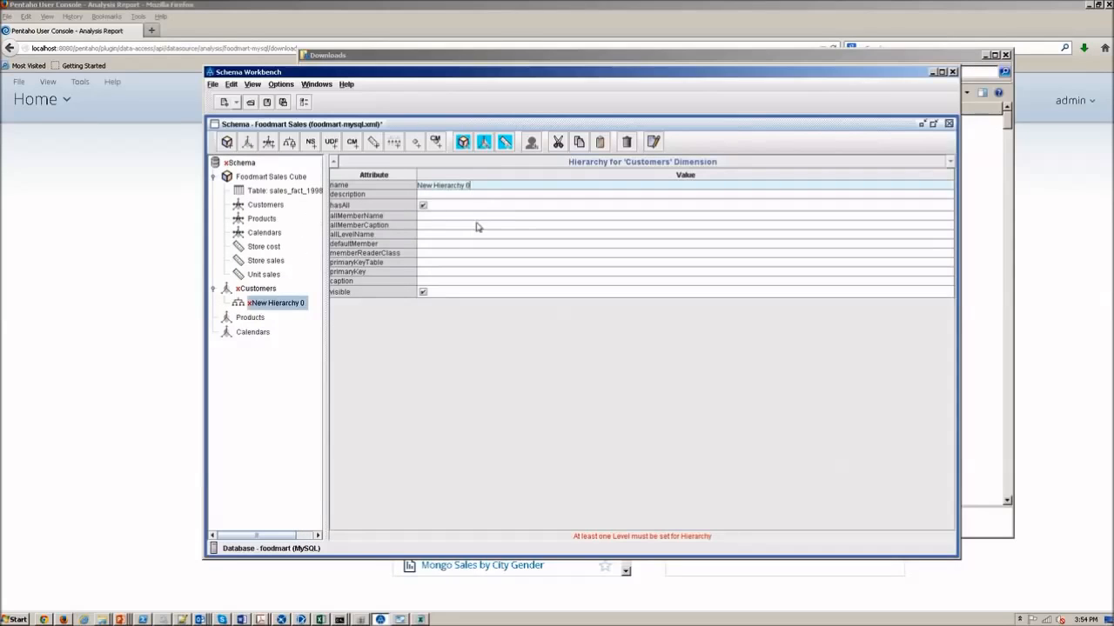
click(470, 185)
text(Cefault)
key(Return)
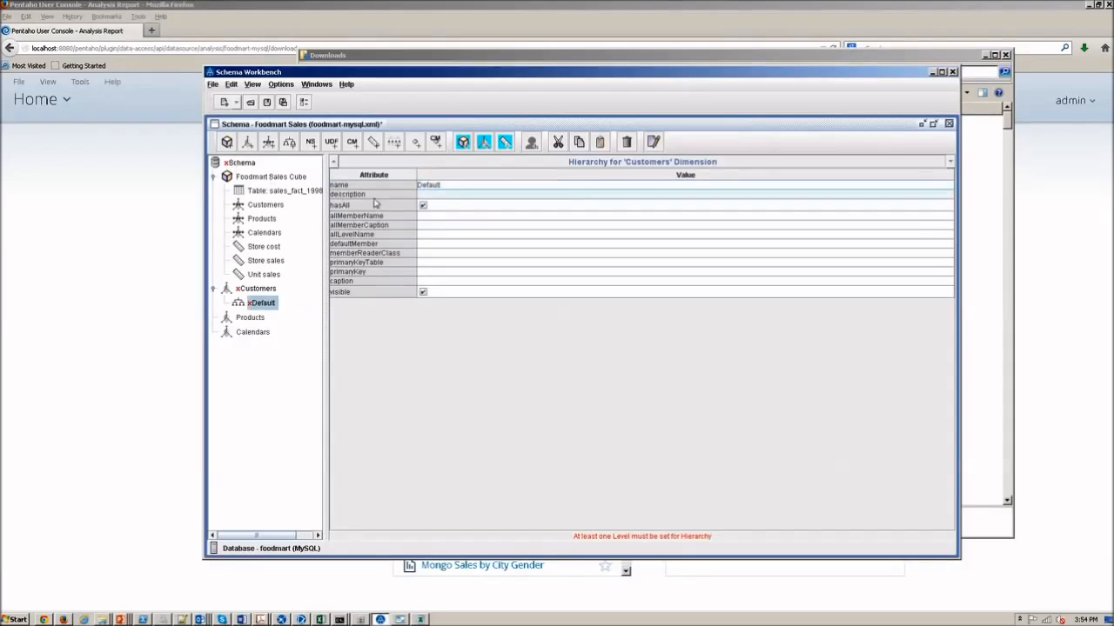
Add a table to the Customers dimension's Default hierarchy and set its name to dim_customer
right_click(262, 296)
click(258, 289)
right_click(260, 289)
right_click(255, 304)
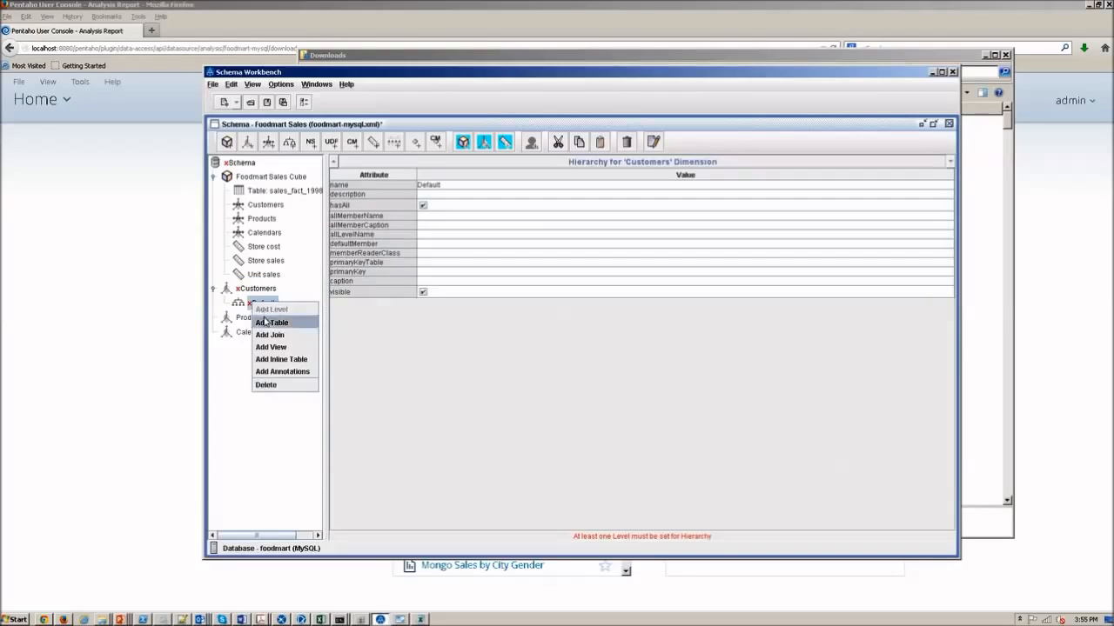
click(269, 323)
click(491, 195)
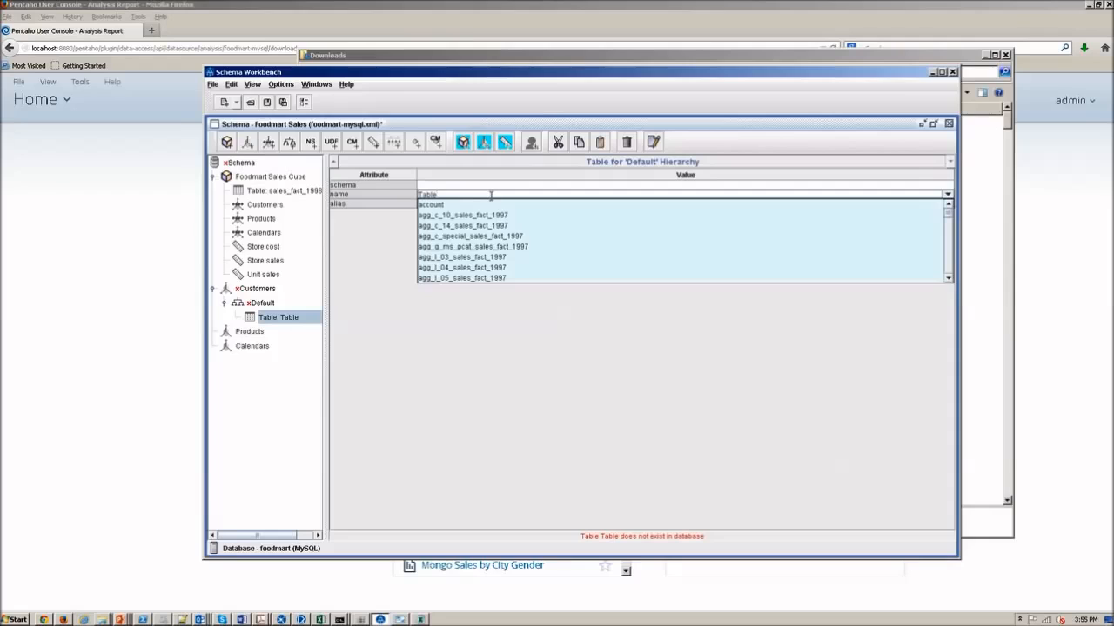
drag(948, 214, 949, 233)
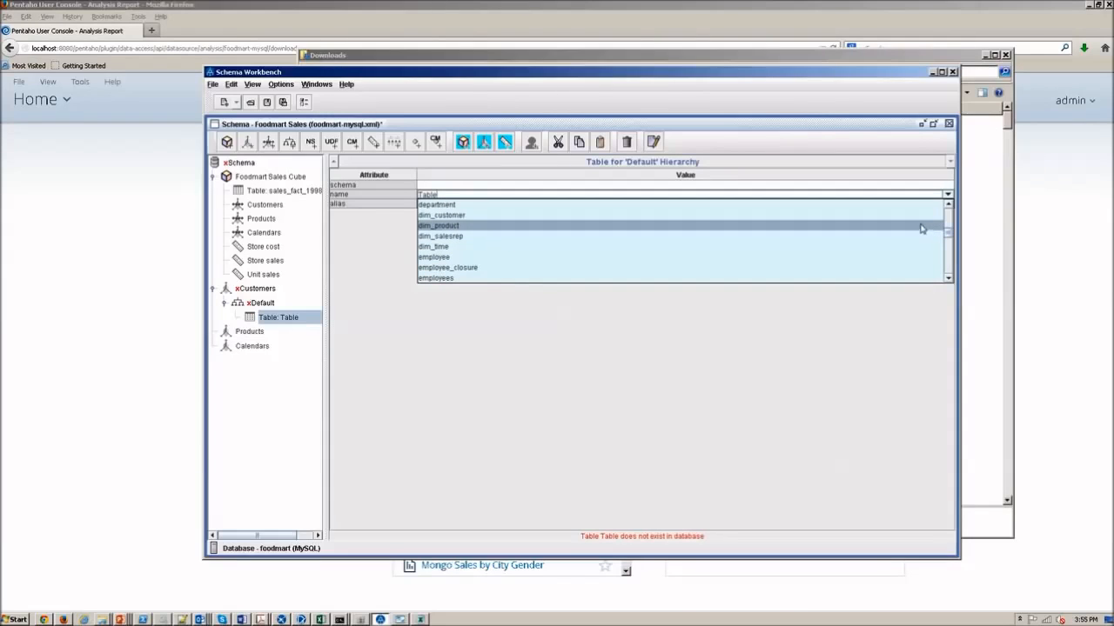
click(921, 216)
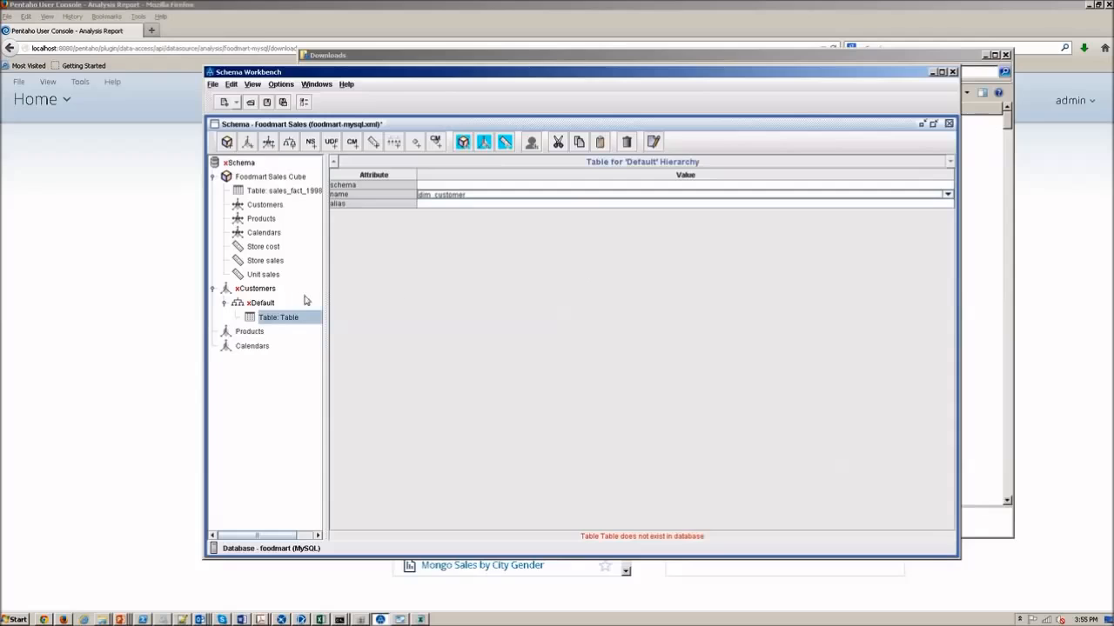
click(277, 304)
click(276, 319)
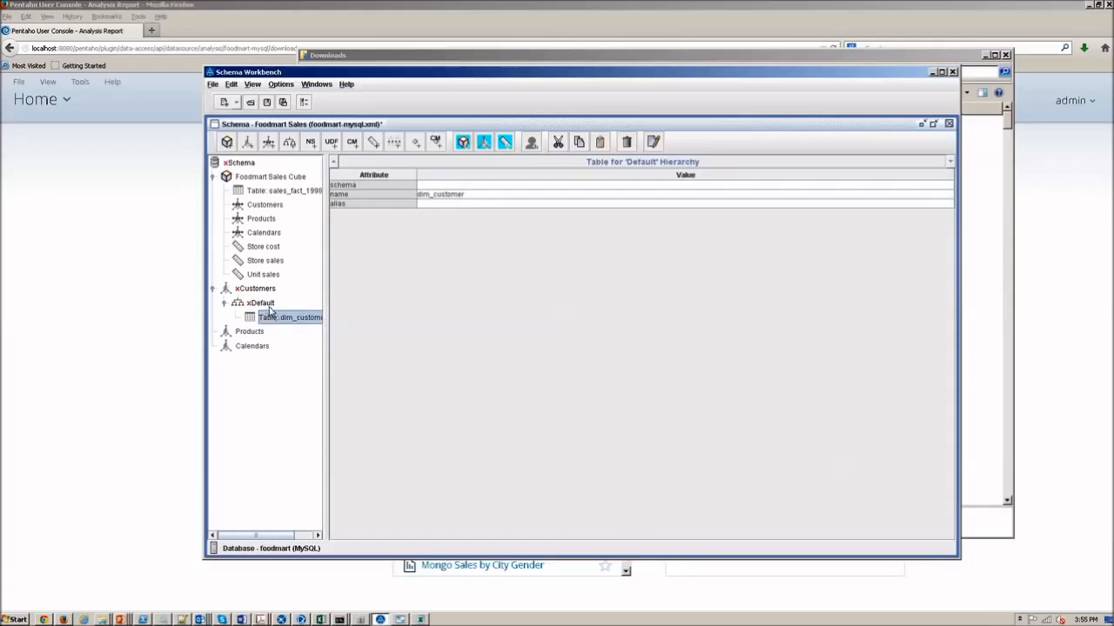
Add a level named Customer Name to the Customers dimension's Default hierarchy and set its column to customername
right_click(270, 306)
click(275, 315)
click(461, 185)
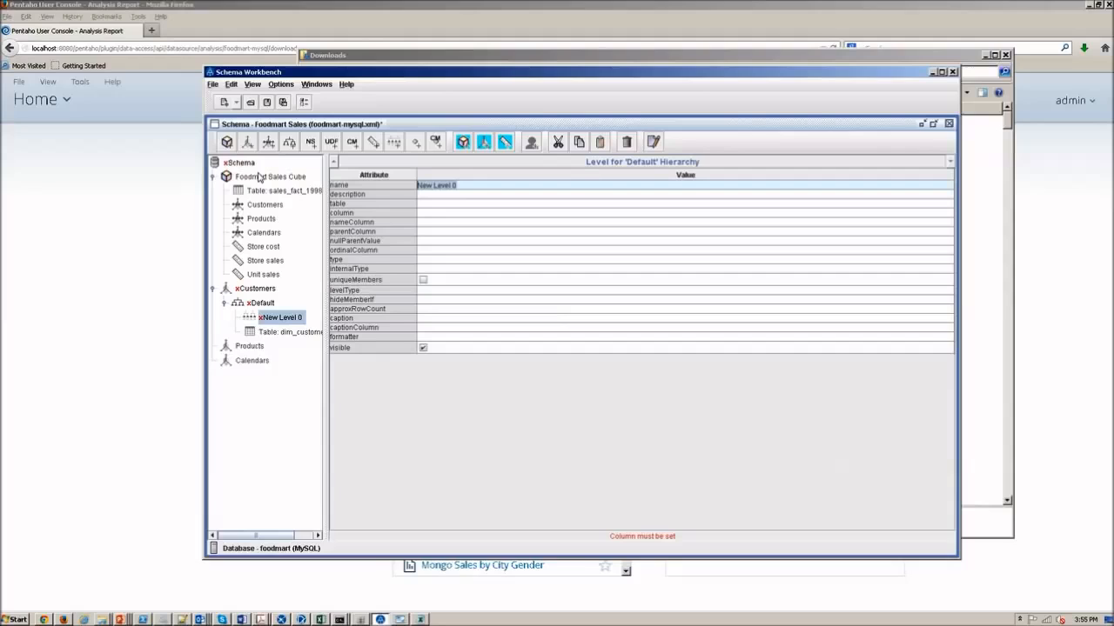
text(Customer Name)
click(473, 213)
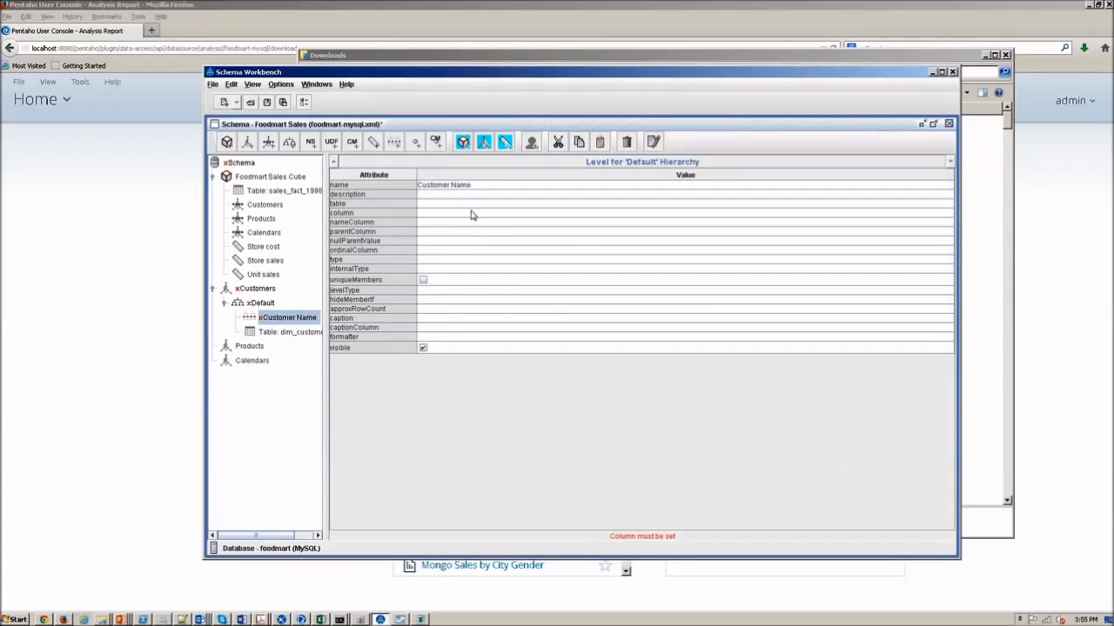
click(473, 213)
click(491, 225)
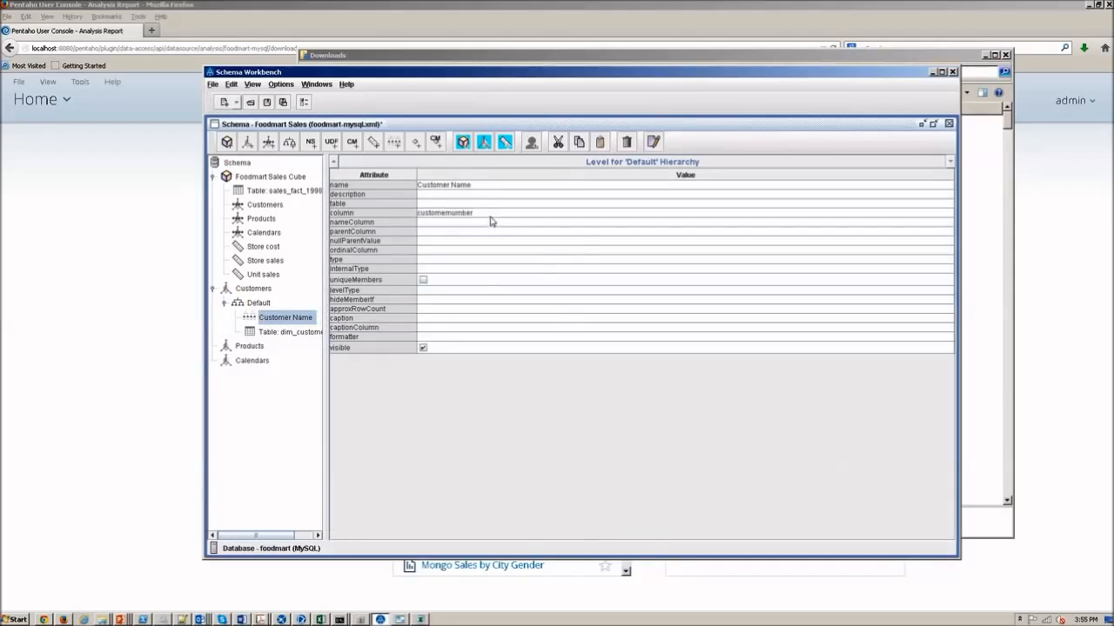
click(490, 217)
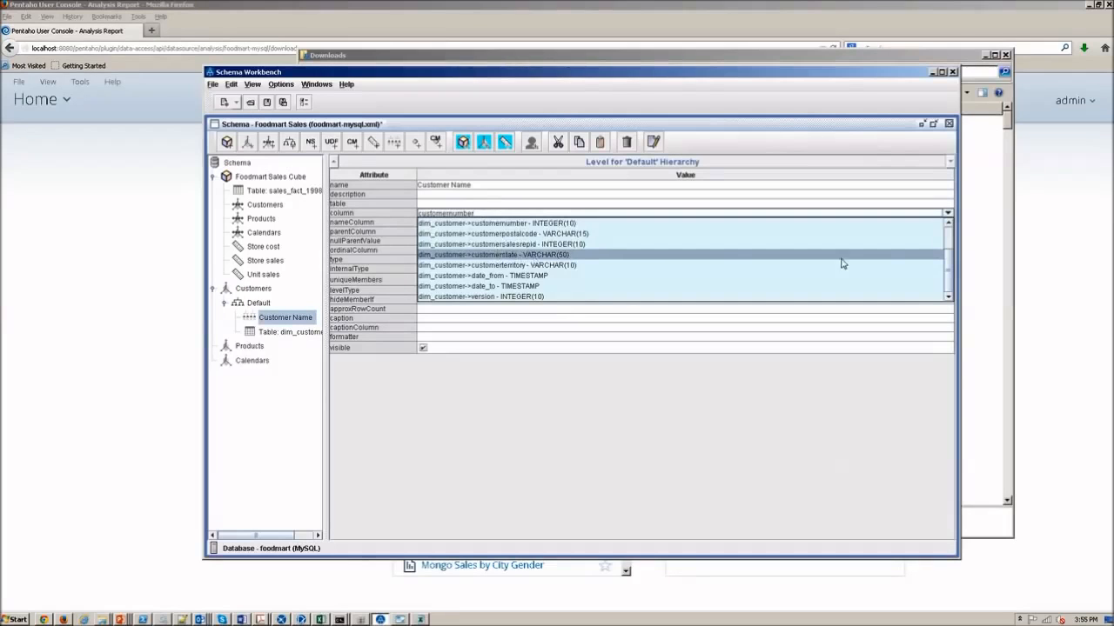
scroll(841, 263, up, 2)
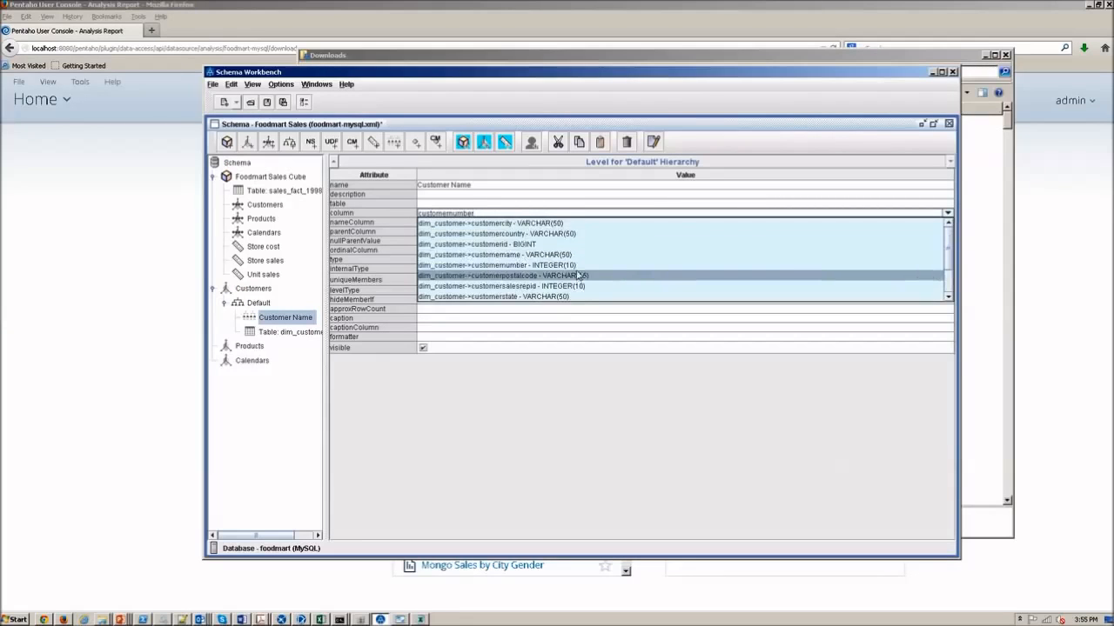
click(572, 254)
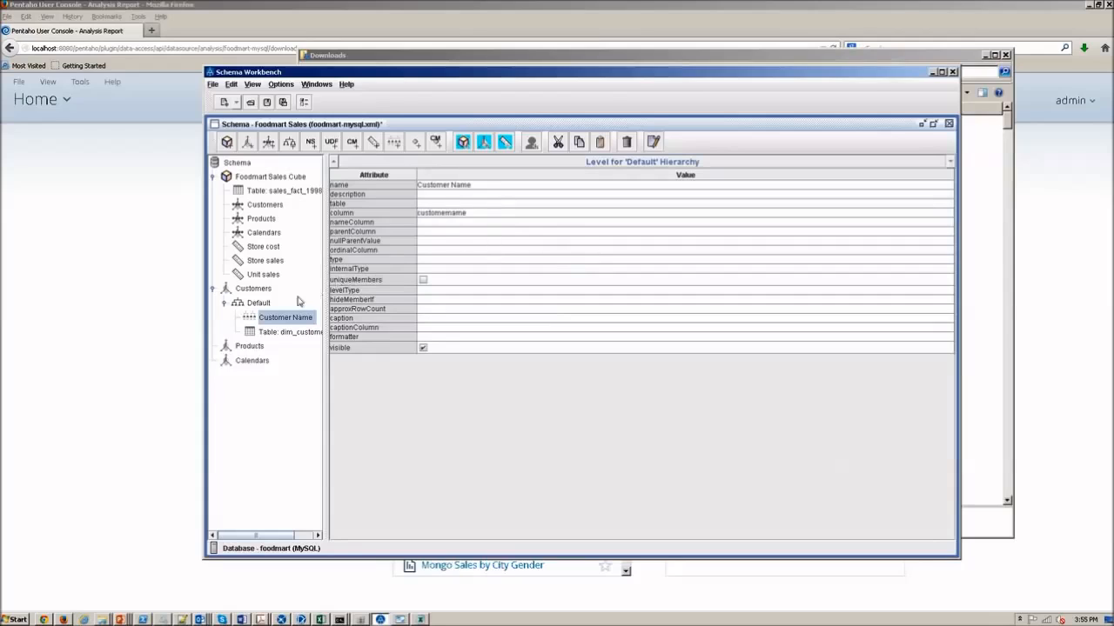
Add a level named Customer Number to the Customers dimension's Default hierarchy and set its column to customernumber
right_click(259, 302)
click(277, 310)
drag(459, 187, 272, 171)
text(Customer Numbe)
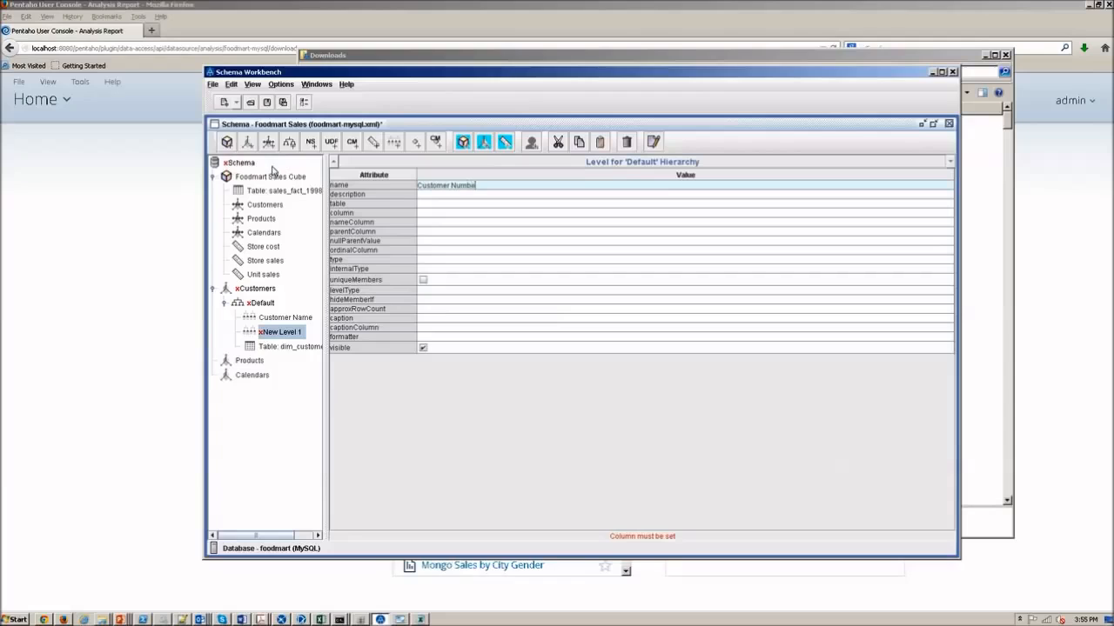
key(Return)
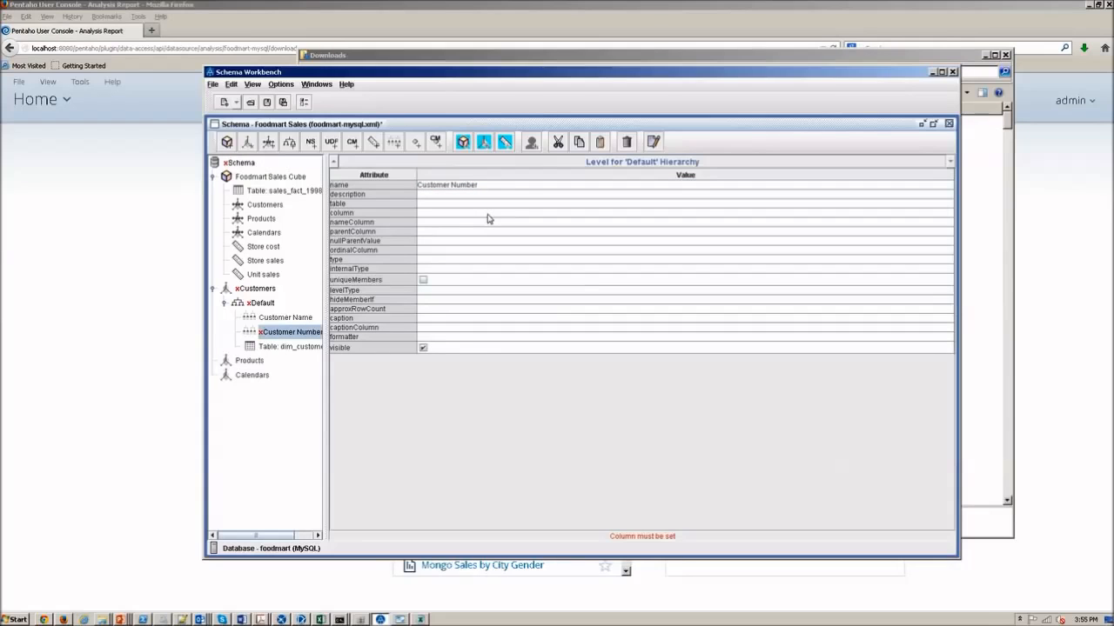
click(488, 215)
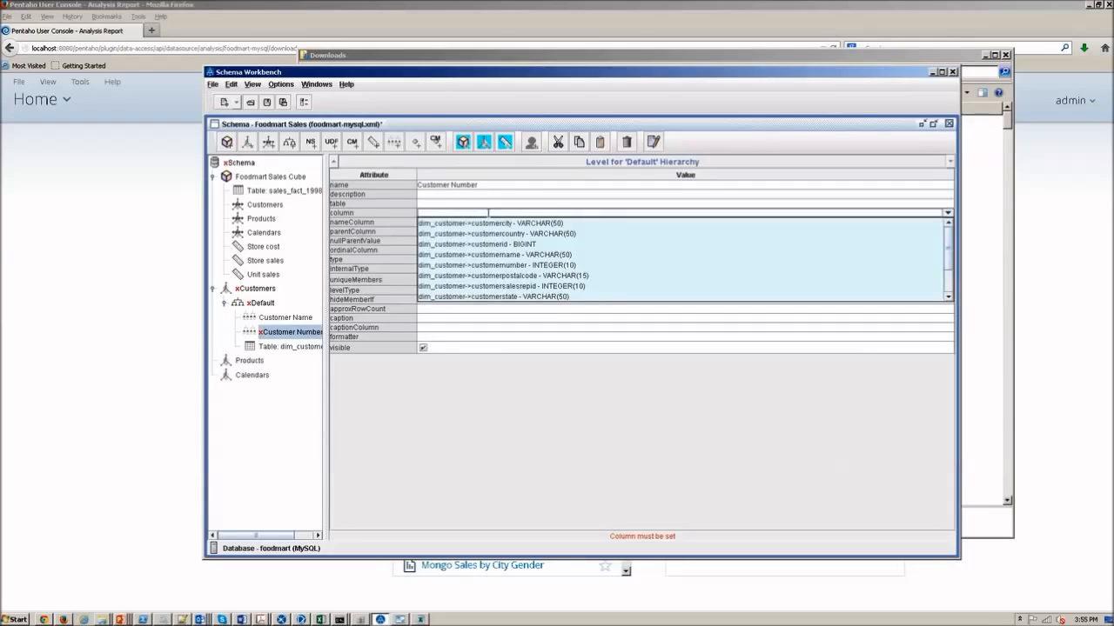
click(625, 266)
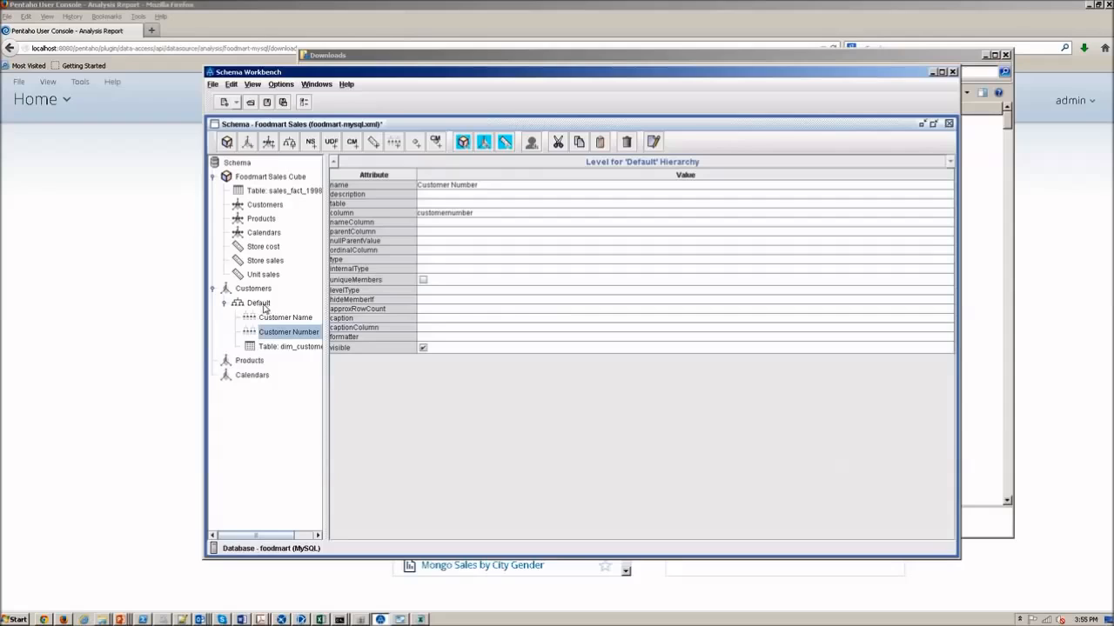
Add a hierarchy named Default to the shared Products dimension
right_click(249, 363)
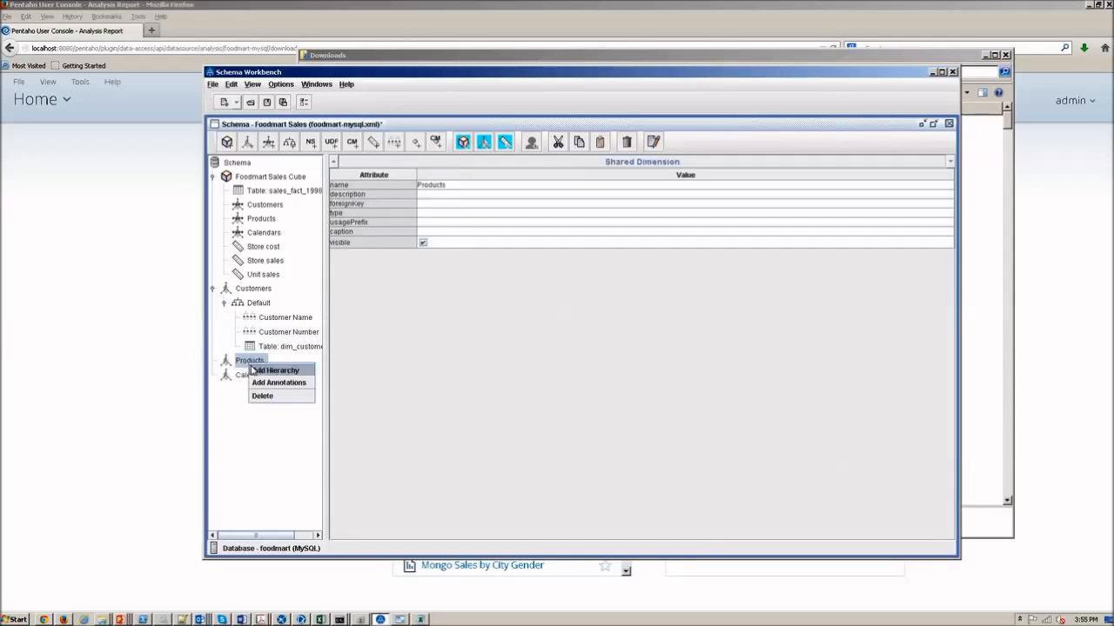
click(274, 371)
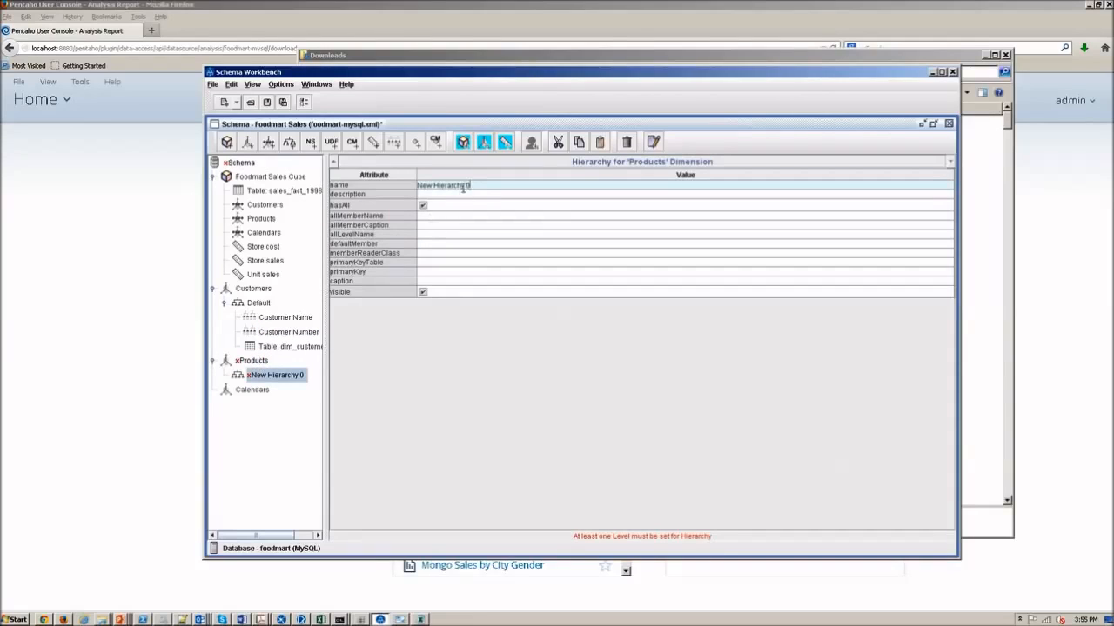
key(ctrl+a)
text(De)
click(355, 205)
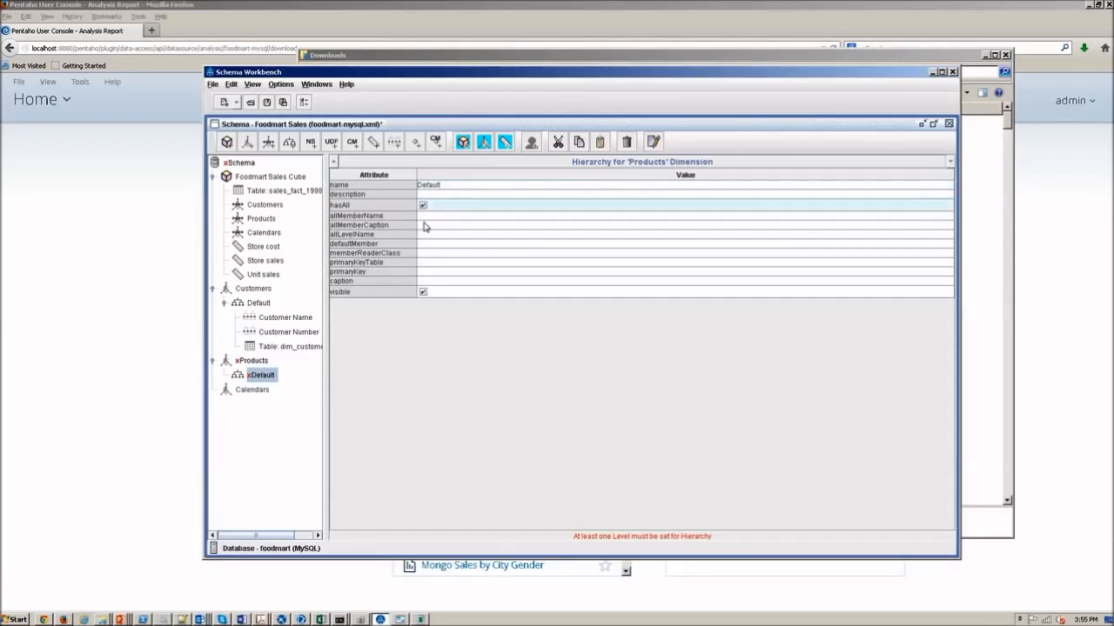
click(257, 362)
click(258, 378)
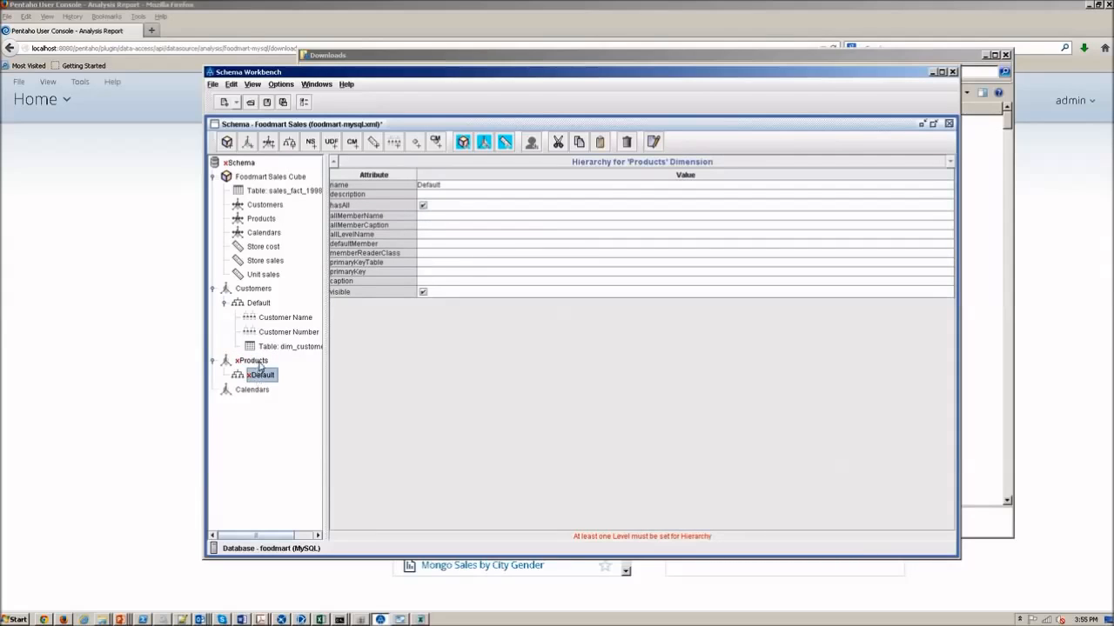
Add a table to the Products dimension's Default hierarchy and set its name to dim_product
right_click(258, 366)
right_click(259, 376)
click(259, 393)
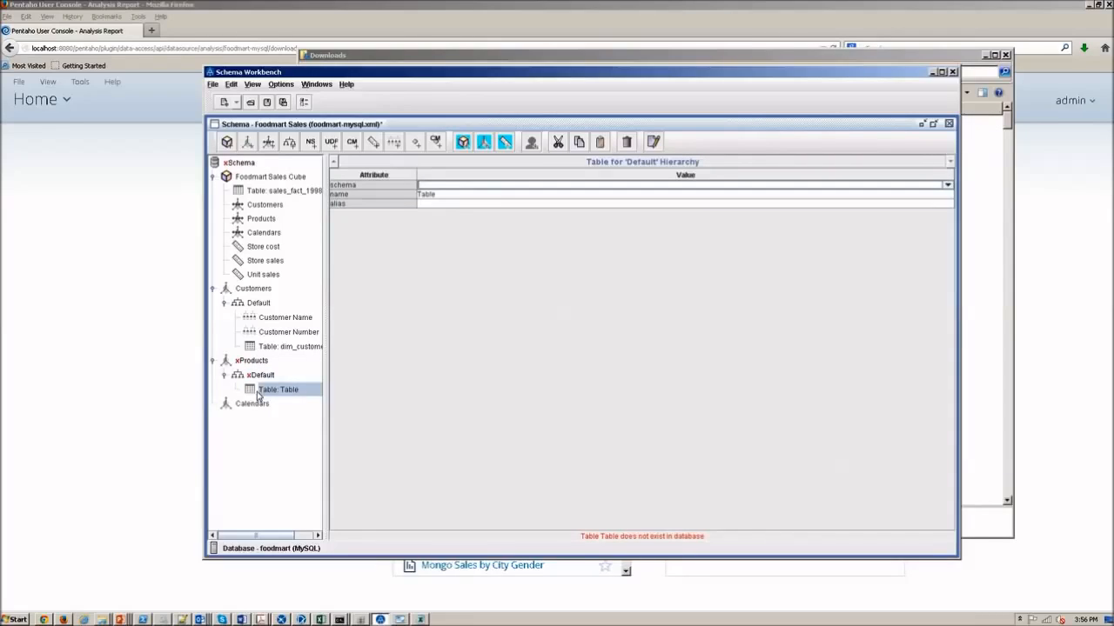
click(491, 194)
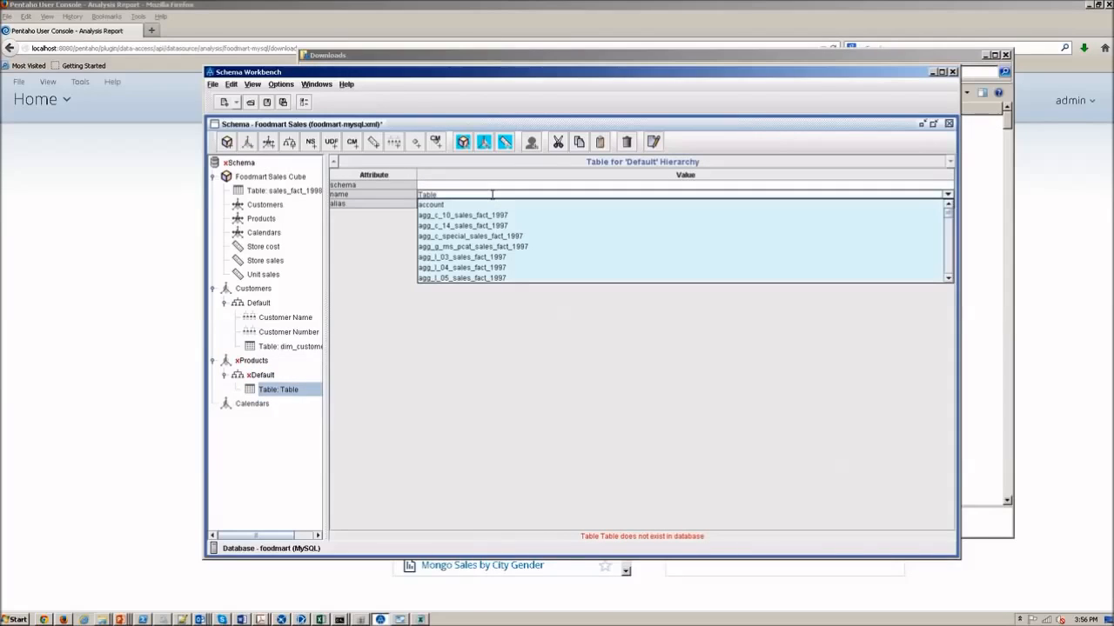
scroll(893, 252, down, 5)
click(891, 258)
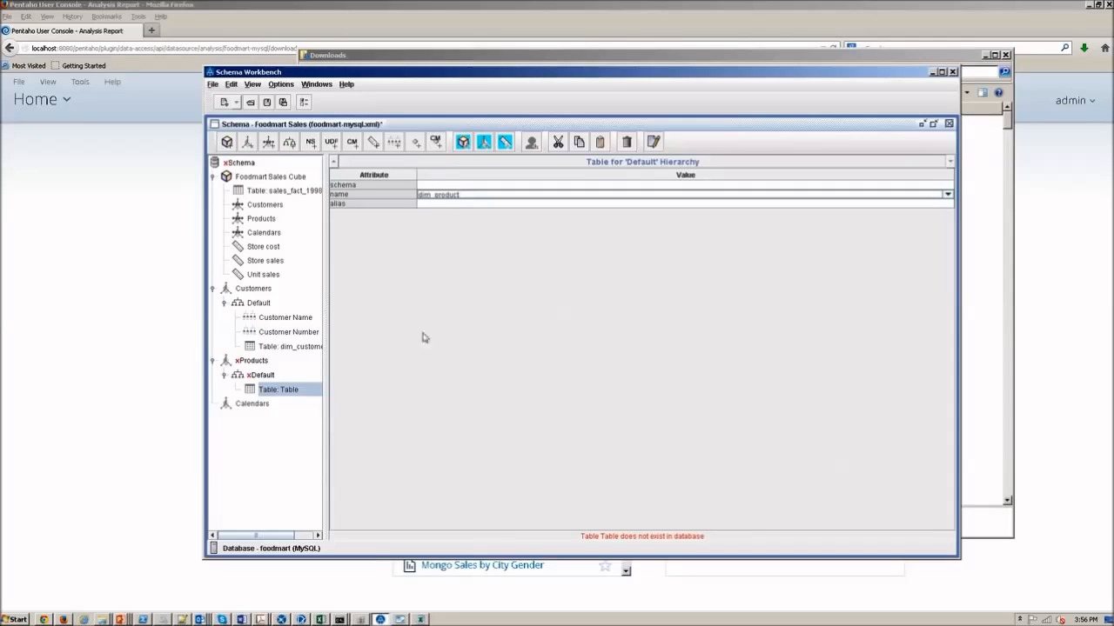
click(269, 377)
click(273, 389)
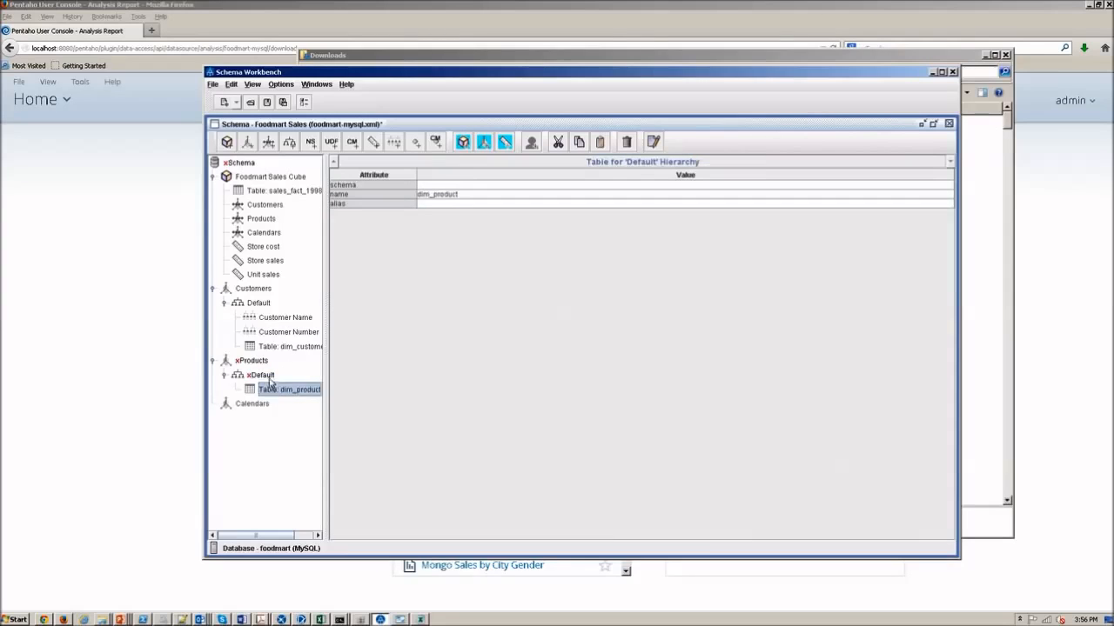
Add a level named Product Line to the Products dimension's Default hierarchy and set its column to productline
right_click(270, 377)
click(275, 384)
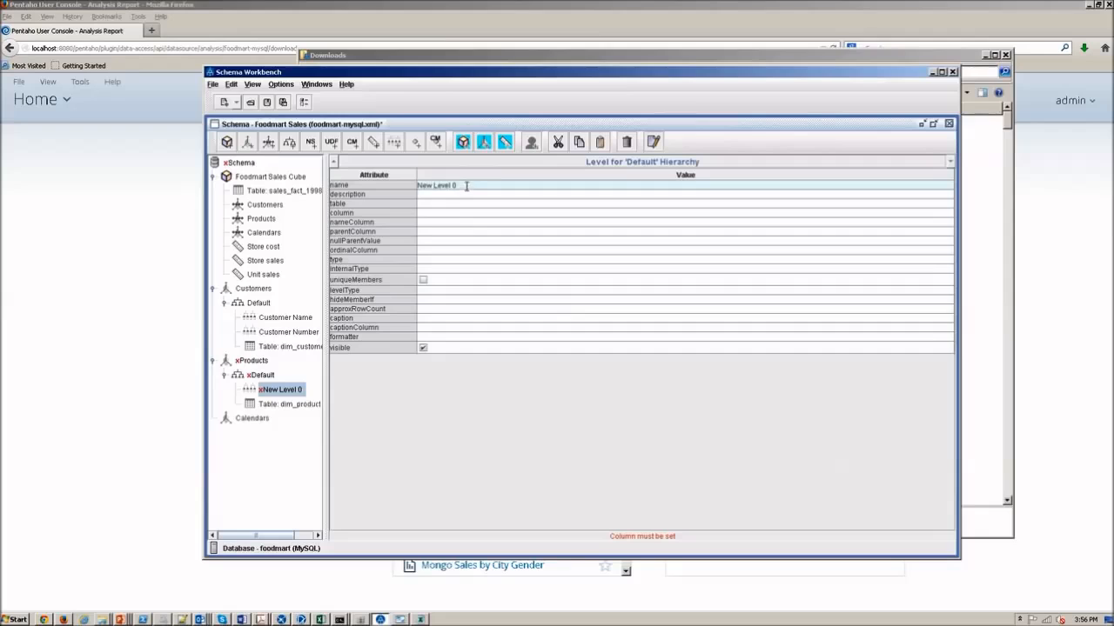
key(ctrl+a)
text(Product Line)
click(438, 214)
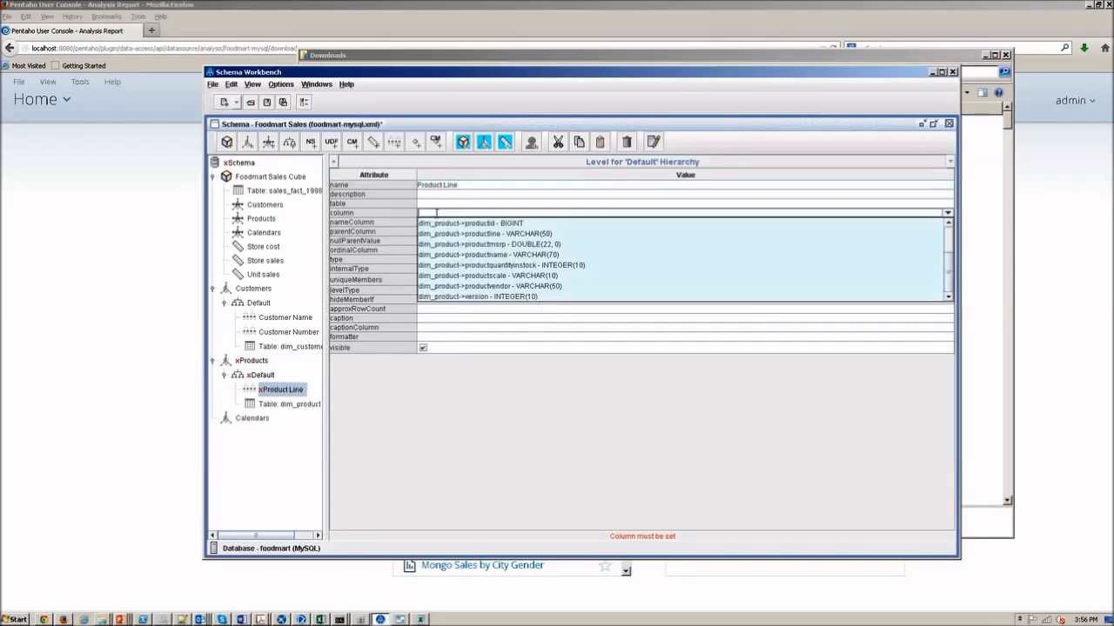
click(535, 234)
Add a level named Product Name to the Products dimension's Default hierarchy and set its column to productname
right_click(260, 376)
click(277, 379)
drag(469, 186, 281, 190)
text(Product Name)
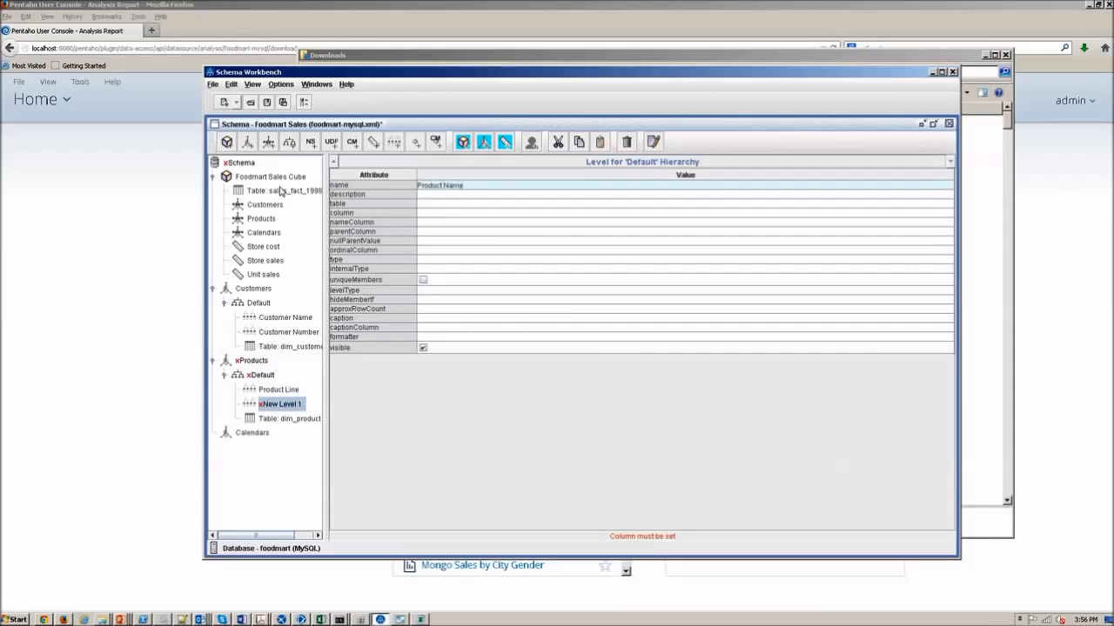
click(452, 213)
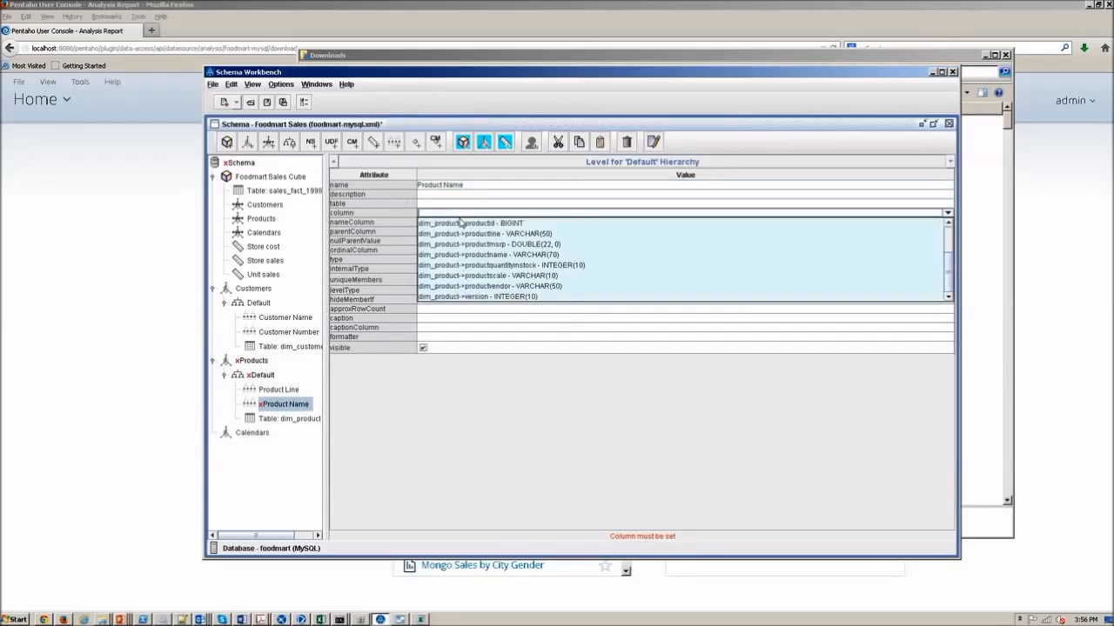
click(542, 255)
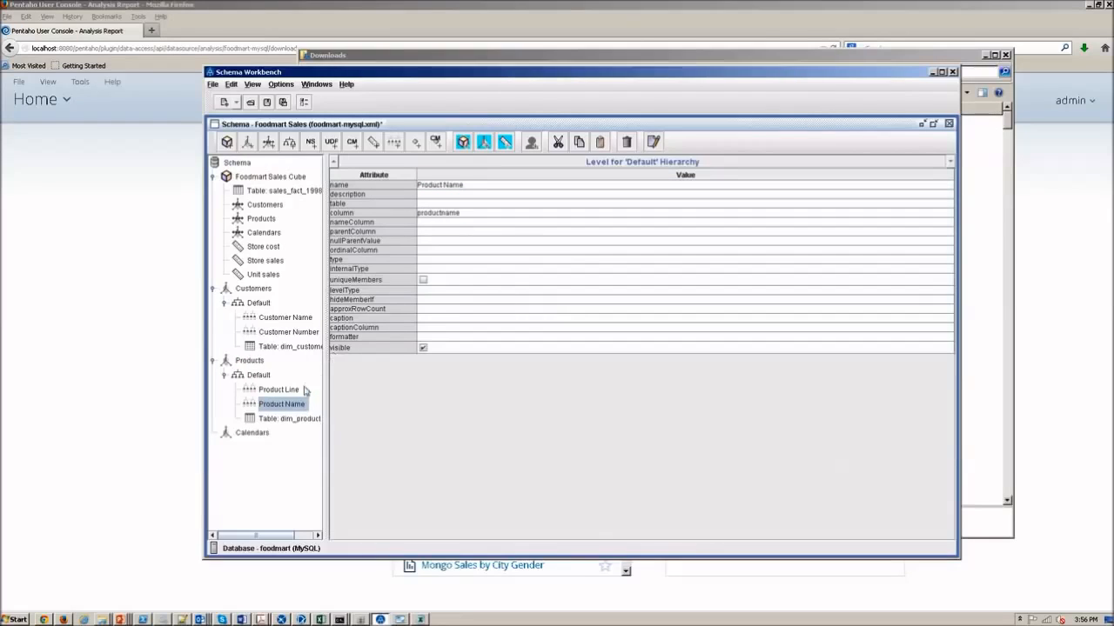
Add a hierarchy named Calendar 1 to the shared Calendars dimension
right_click(240, 435)
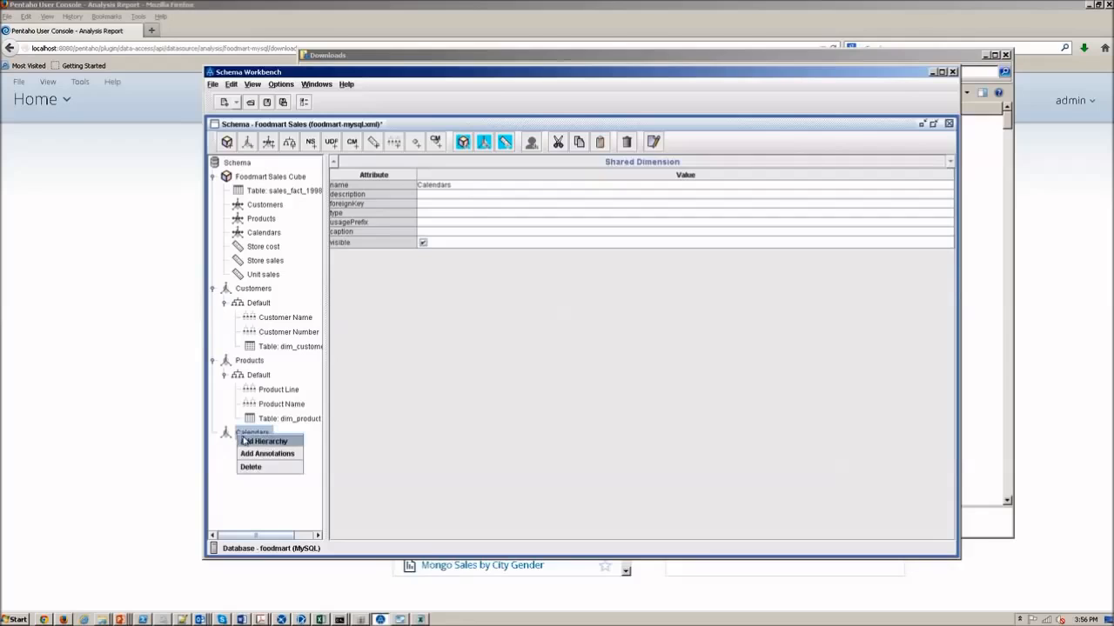
click(250, 441)
key(ctrl+a)
text(Cal)
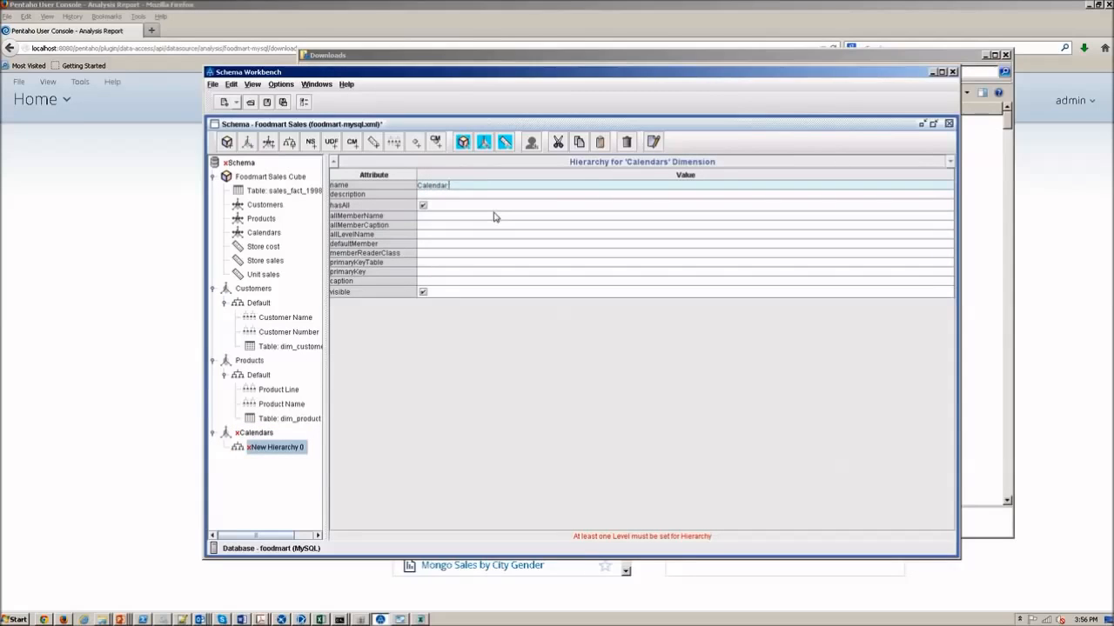
Add a table to the Calendar 1 hierarchy and set its name to dim_time
right_click(266, 442)
click(277, 469)
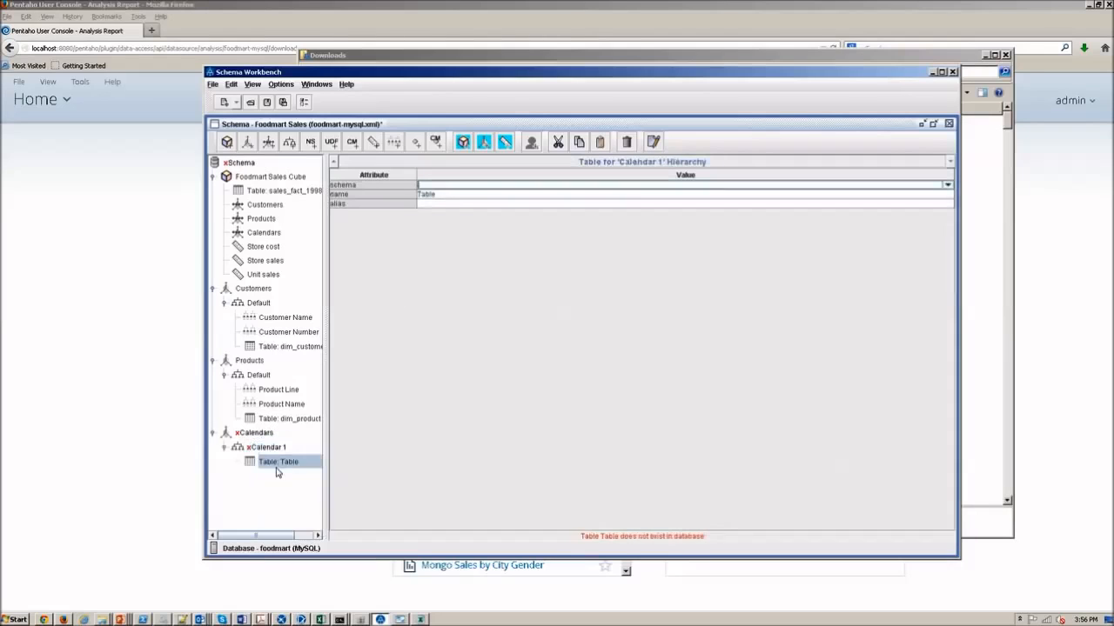
click(469, 193)
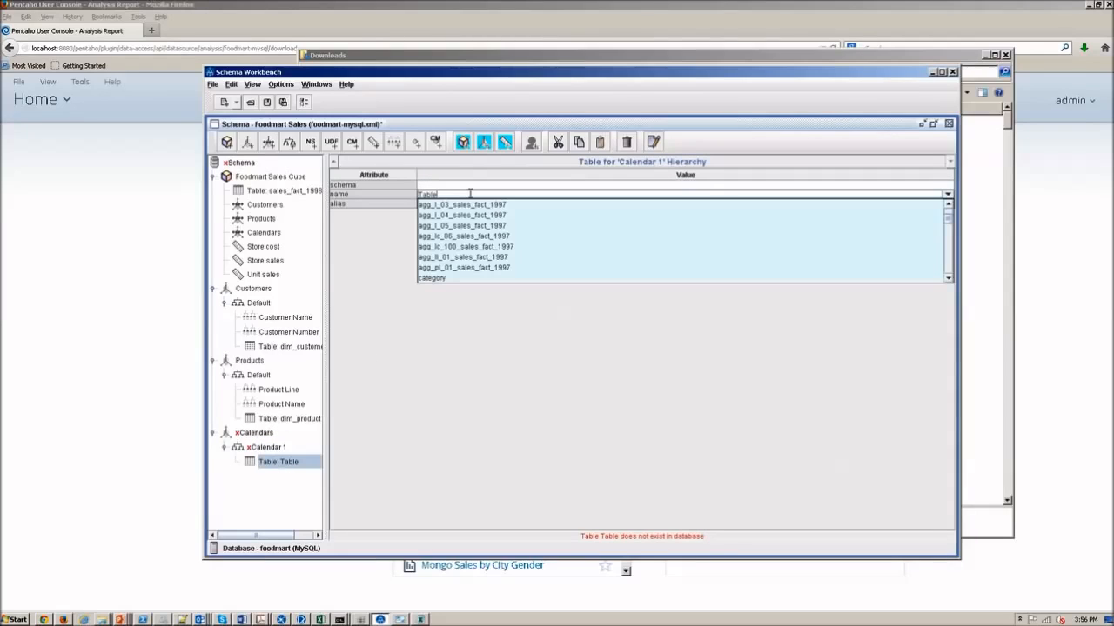
click(950, 246)
click(950, 247)
click(934, 225)
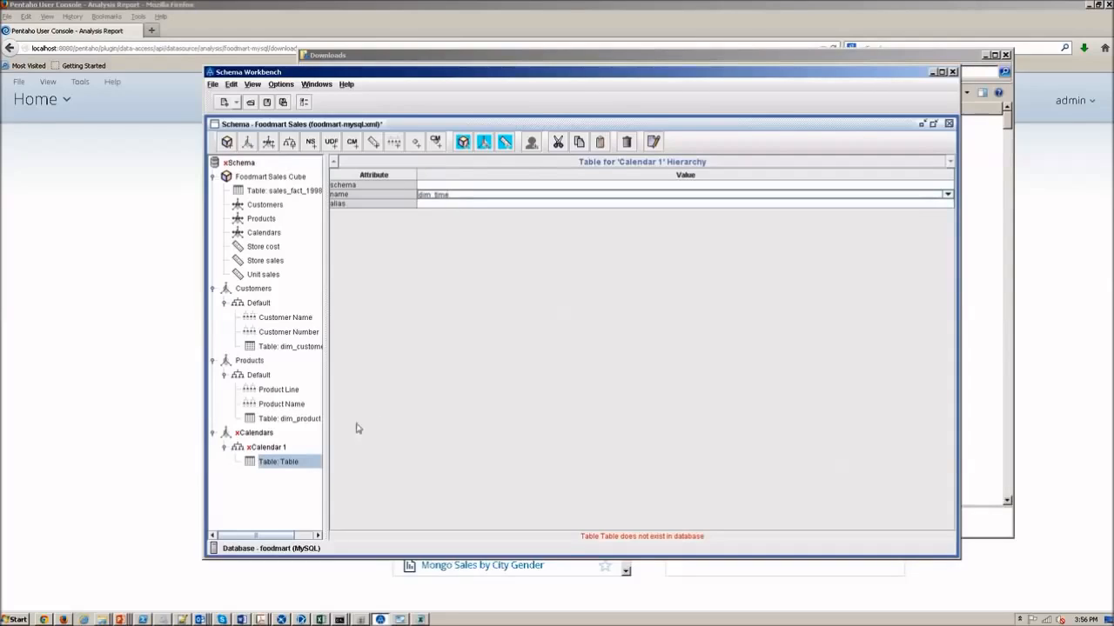
click(278, 448)
click(224, 447)
click(260, 463)
Add a level named Year to the Calendar 1 hierarchy and set its column to timeyear
right_click(262, 449)
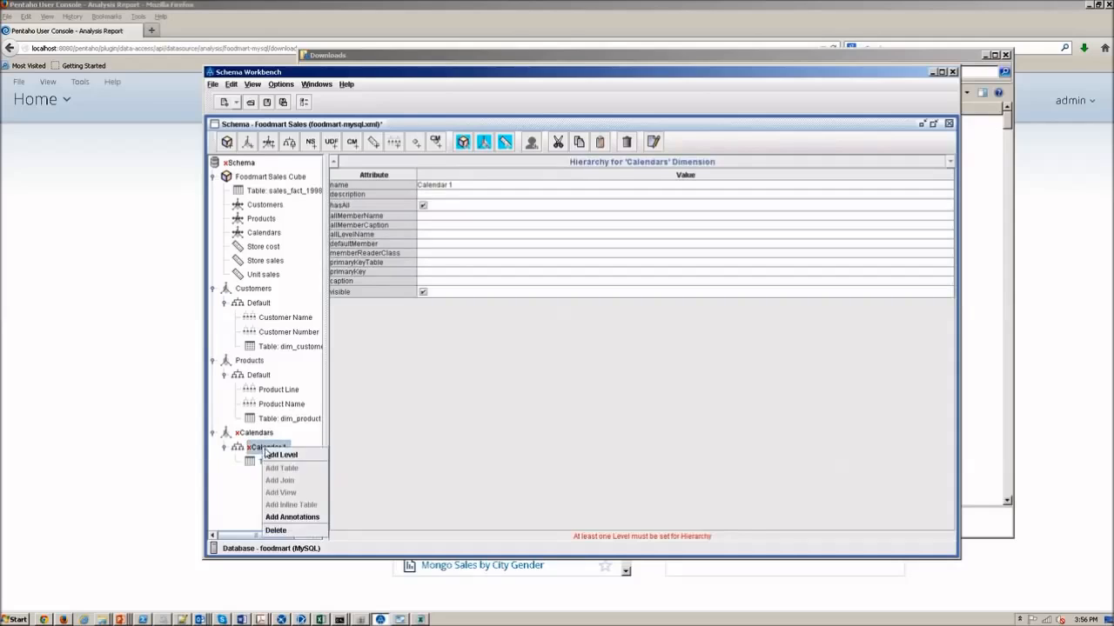
click(267, 454)
drag(467, 184, 277, 193)
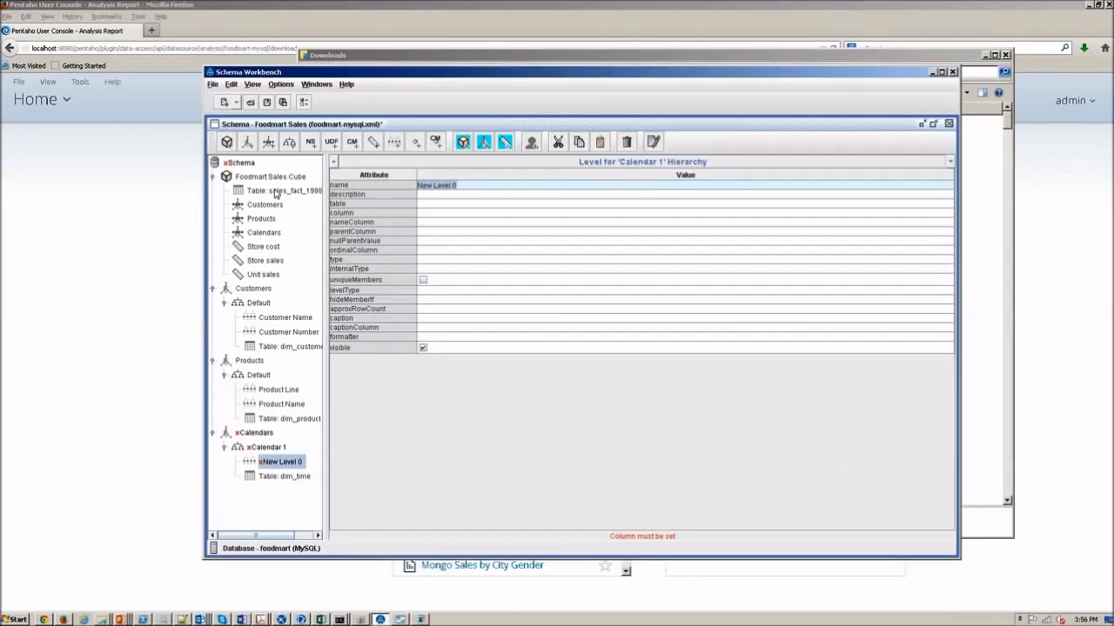
text(Year)
click(482, 213)
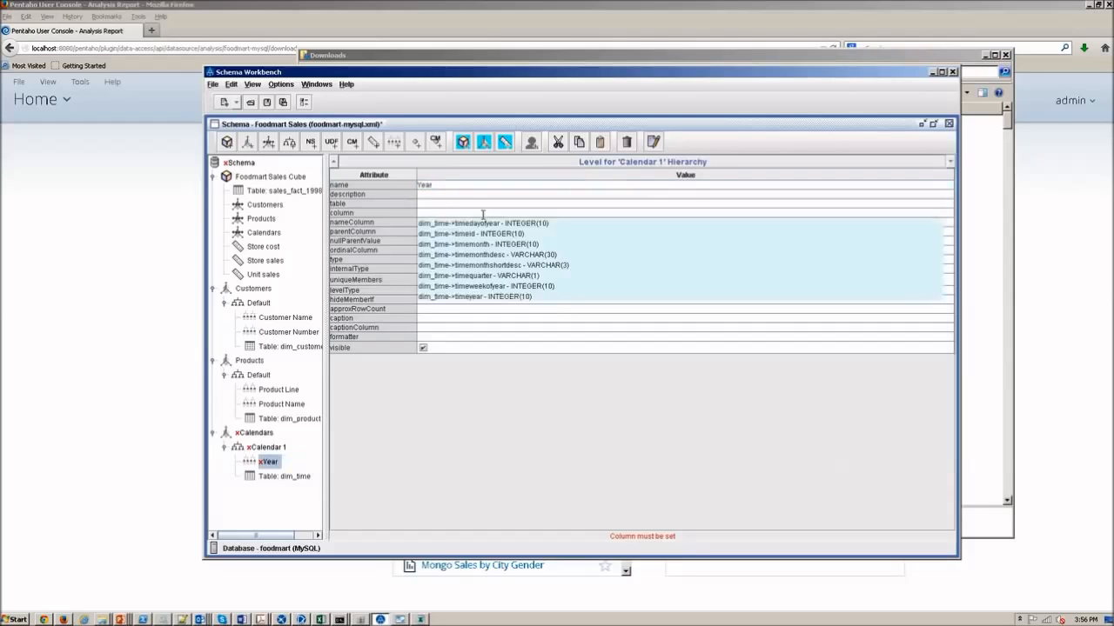
click(470, 297)
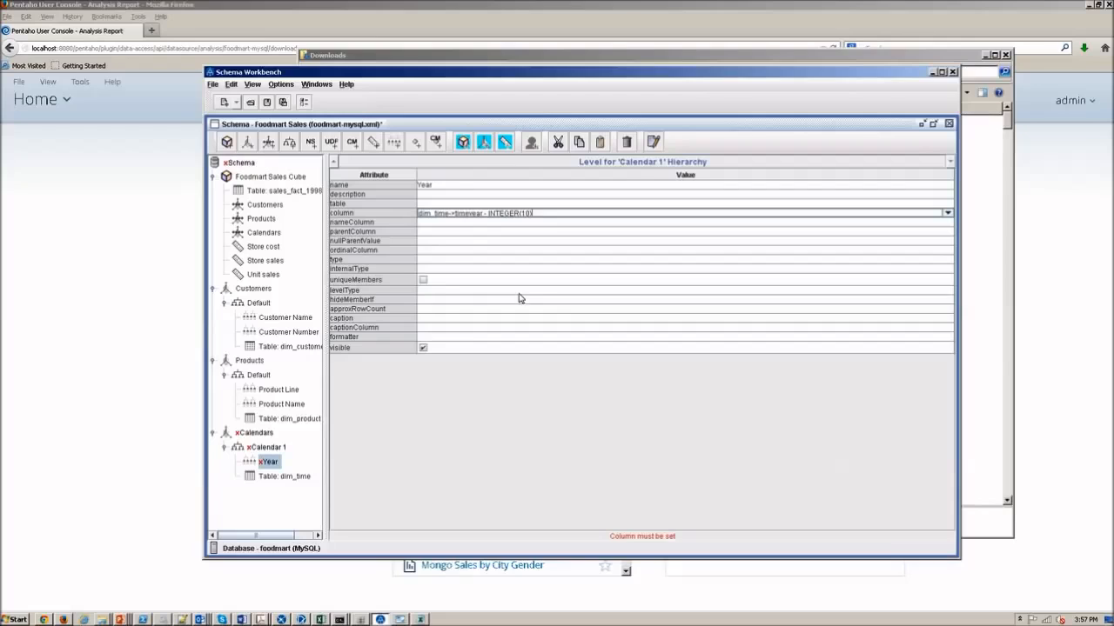
click(442, 224)
Add a level named Month to the Calendar 1 hierarchy and set its column to timemonth
right_click(275, 444)
click(280, 454)
text(Month)
click(424, 222)
click(431, 214)
click(432, 213)
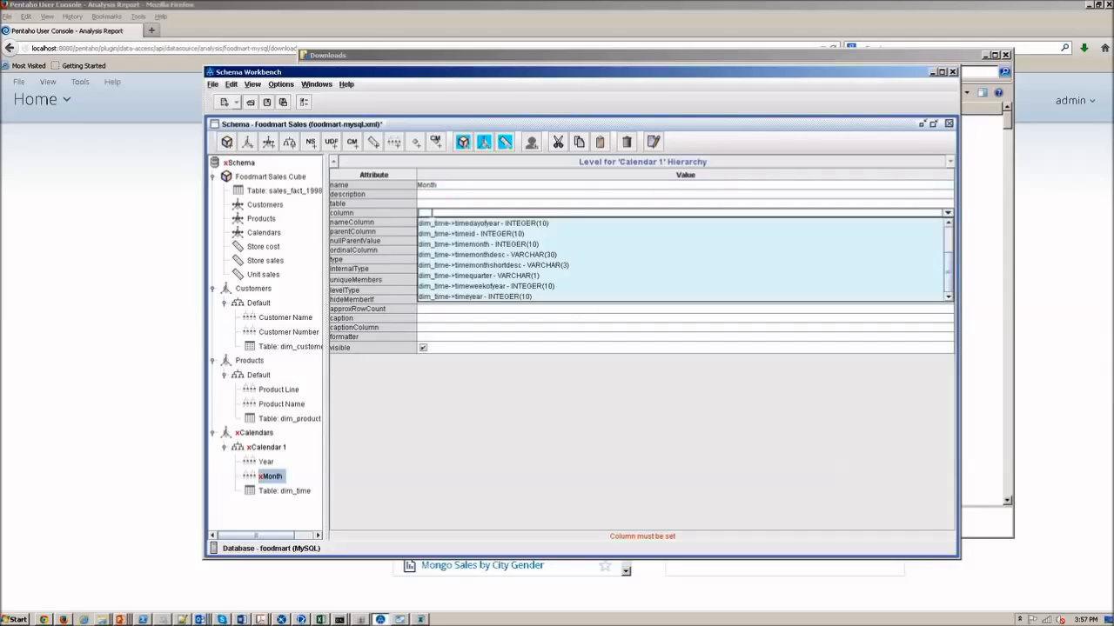
click(483, 245)
Add a level named Date to the Calendar 1 hierarchy and set its column to timedate
right_click(263, 448)
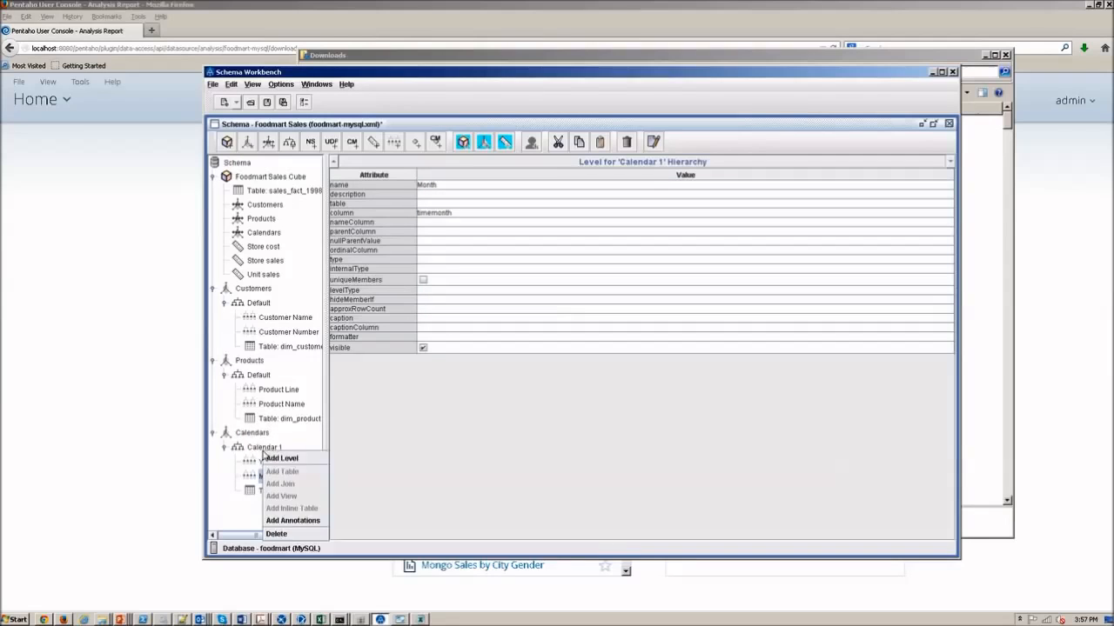
click(279, 457)
text(Da)
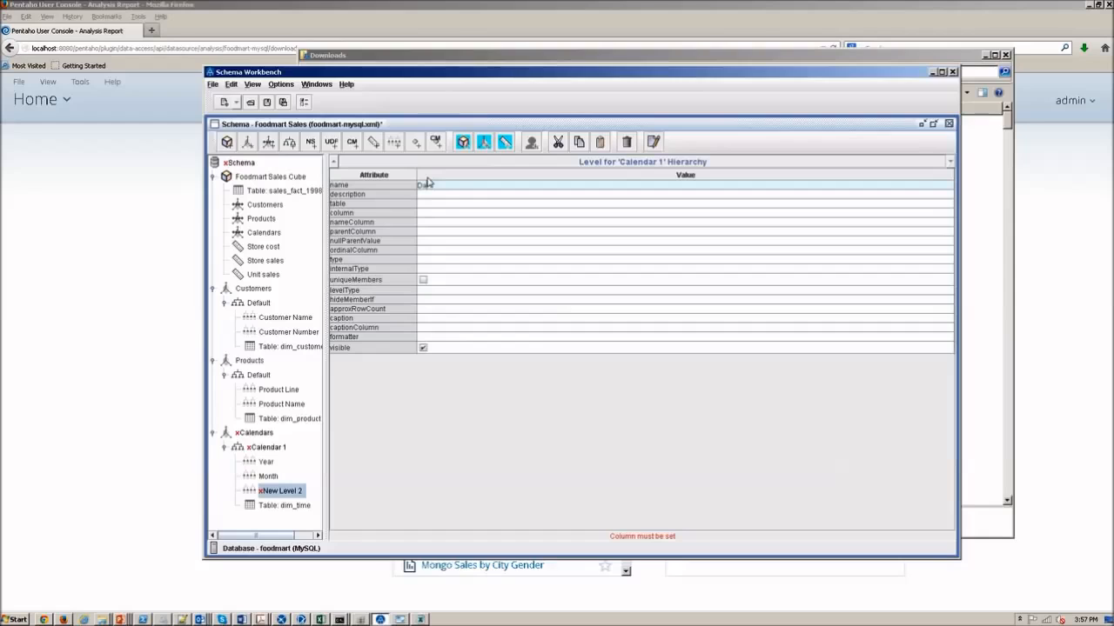
text(te)
click(449, 212)
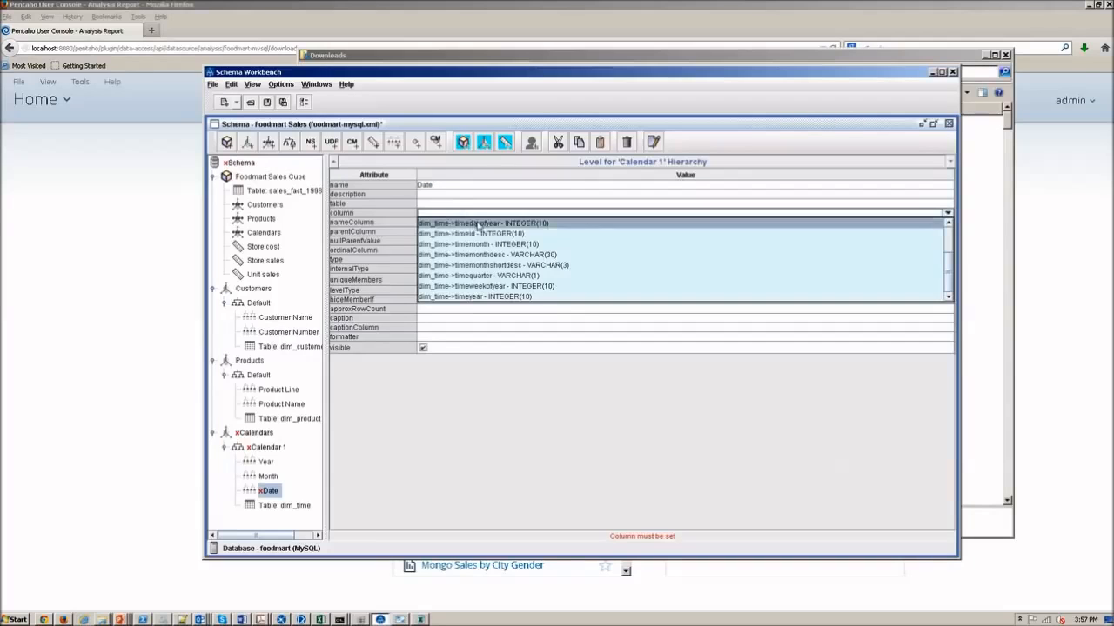
scroll(505, 235, up, 2)
click(642, 223)
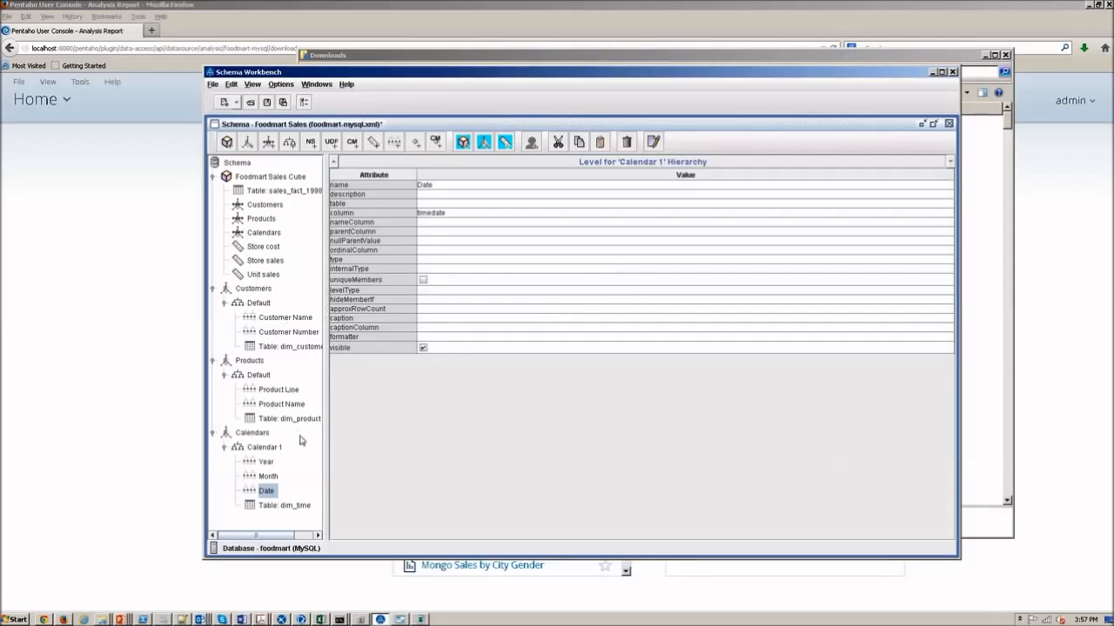
Set the type of the shared Calendars dimension to TimeDimension
click(252, 433)
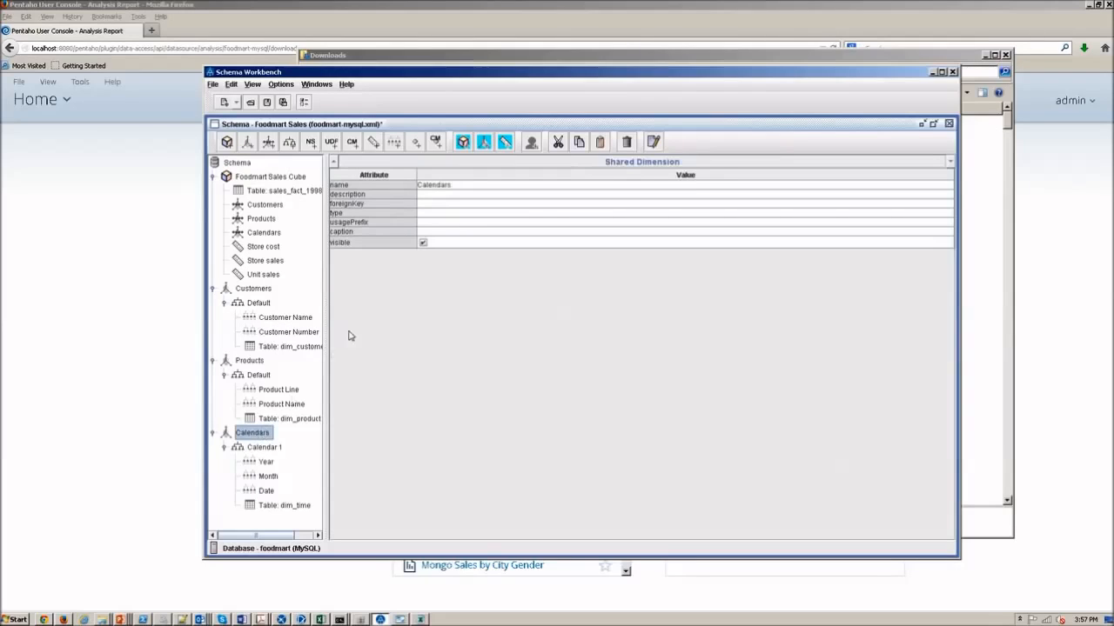
click(427, 213)
click(451, 233)
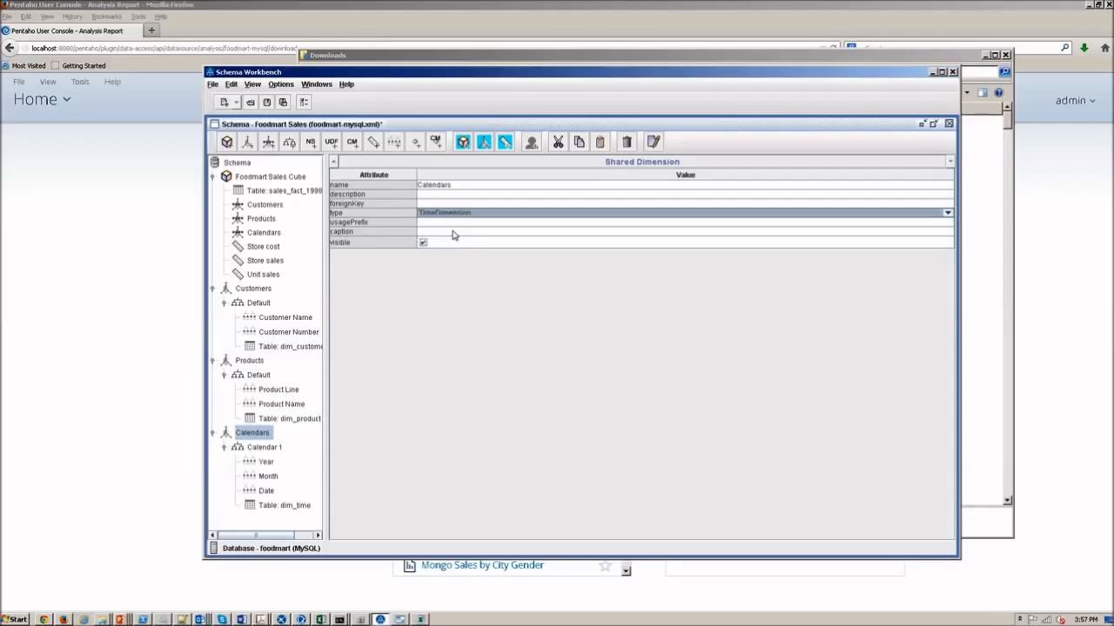
Set the level type of the Year level in the Calendar 1 hierarchy to TimeYears
click(265, 450)
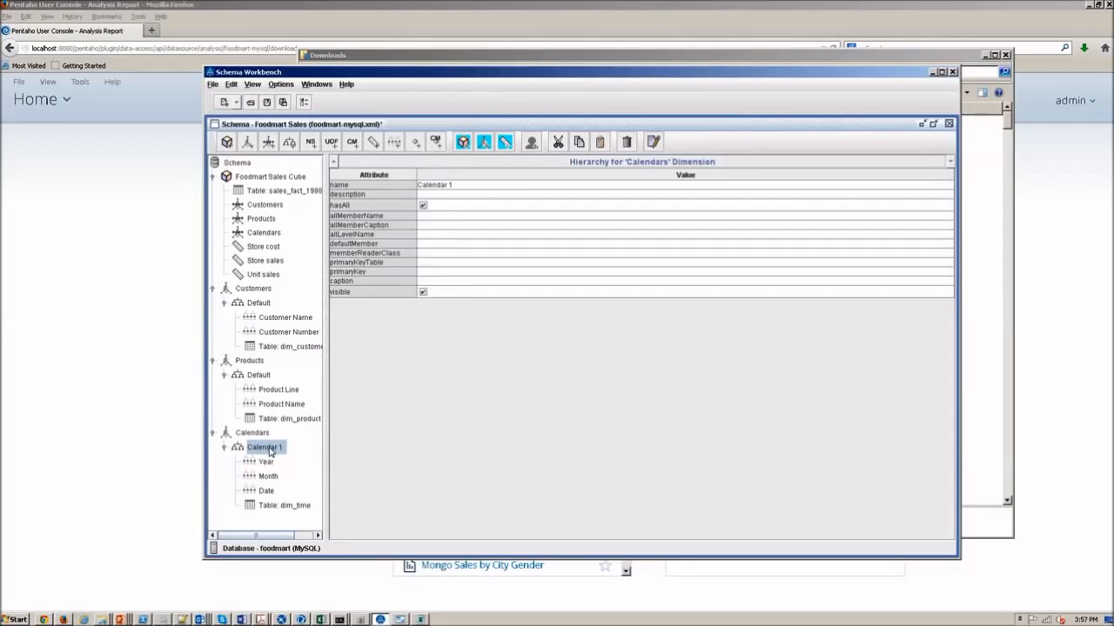
click(266, 462)
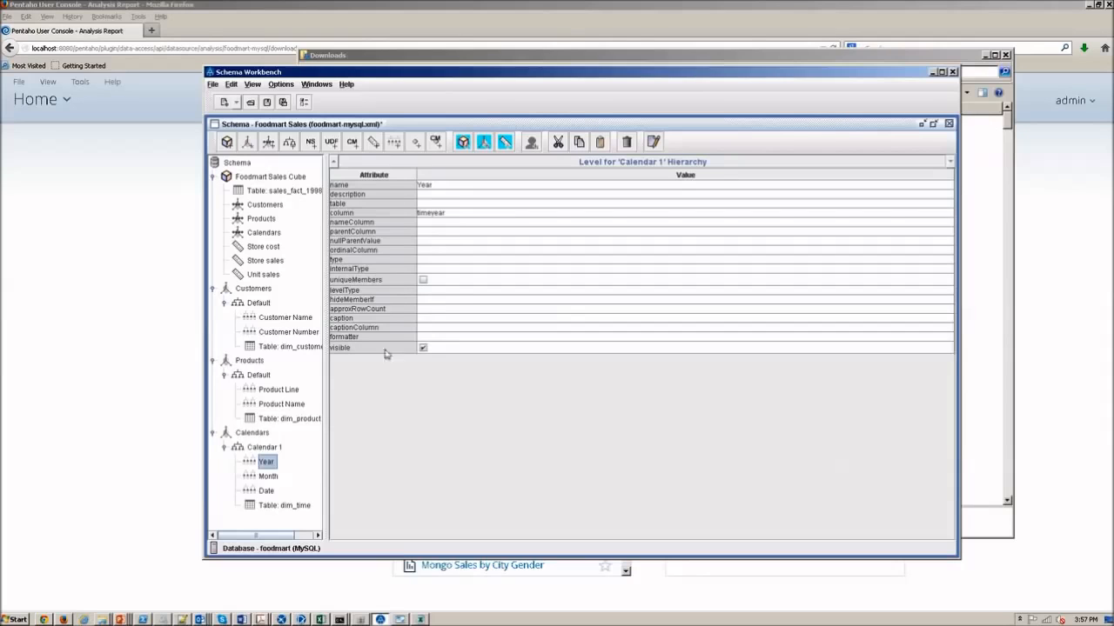
click(443, 290)
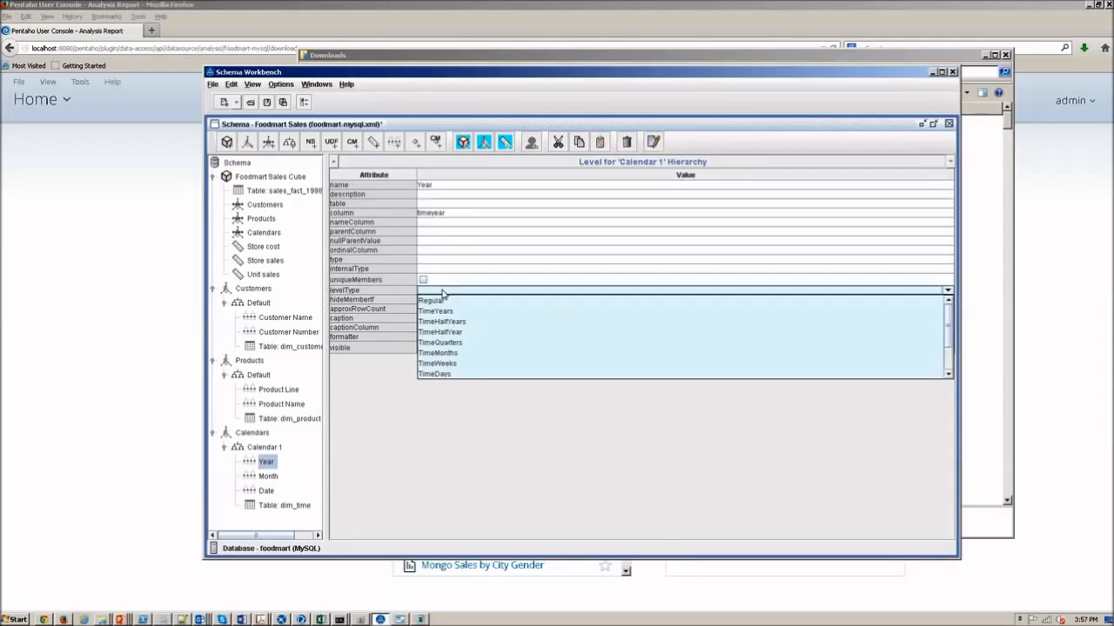
click(445, 311)
Set the level type of the Month level to TimeMonths and of the Date level to TimeDays
click(272, 476)
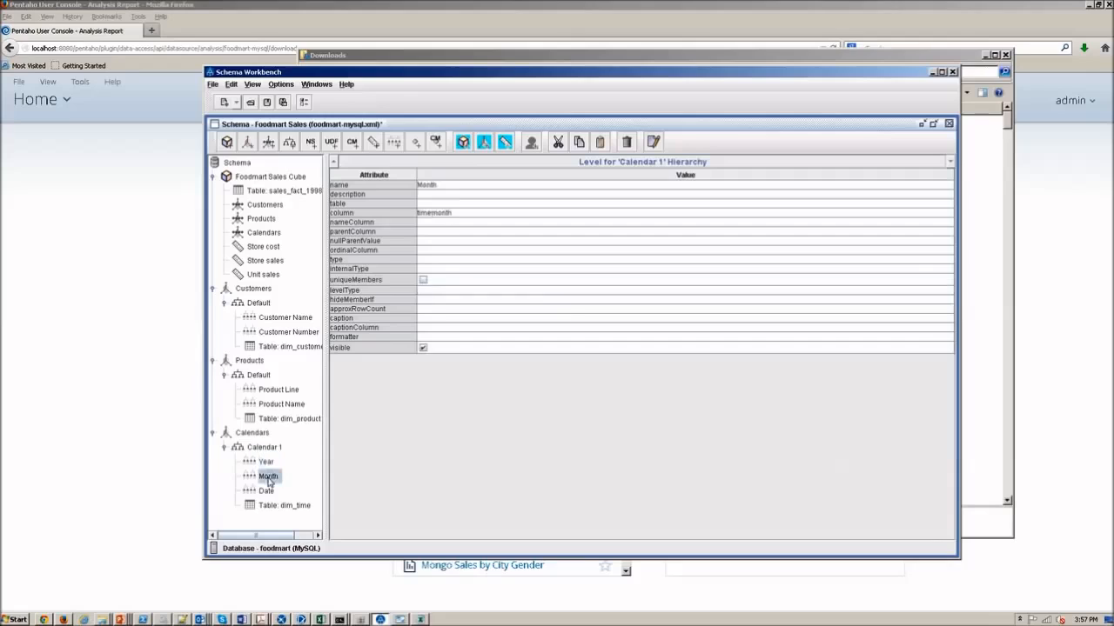
click(438, 292)
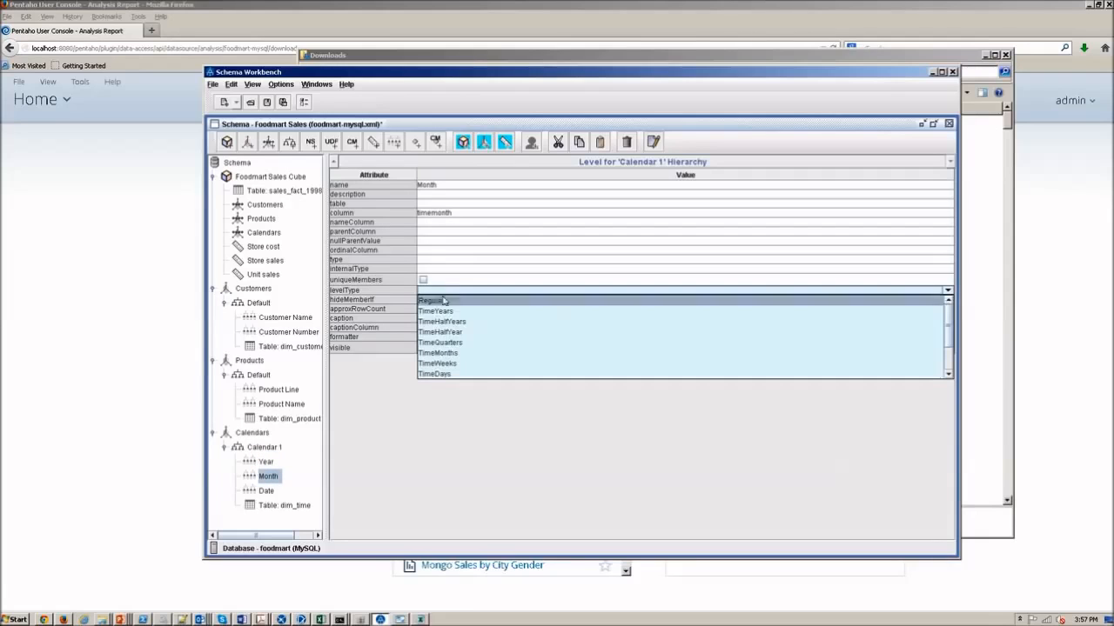
click(459, 353)
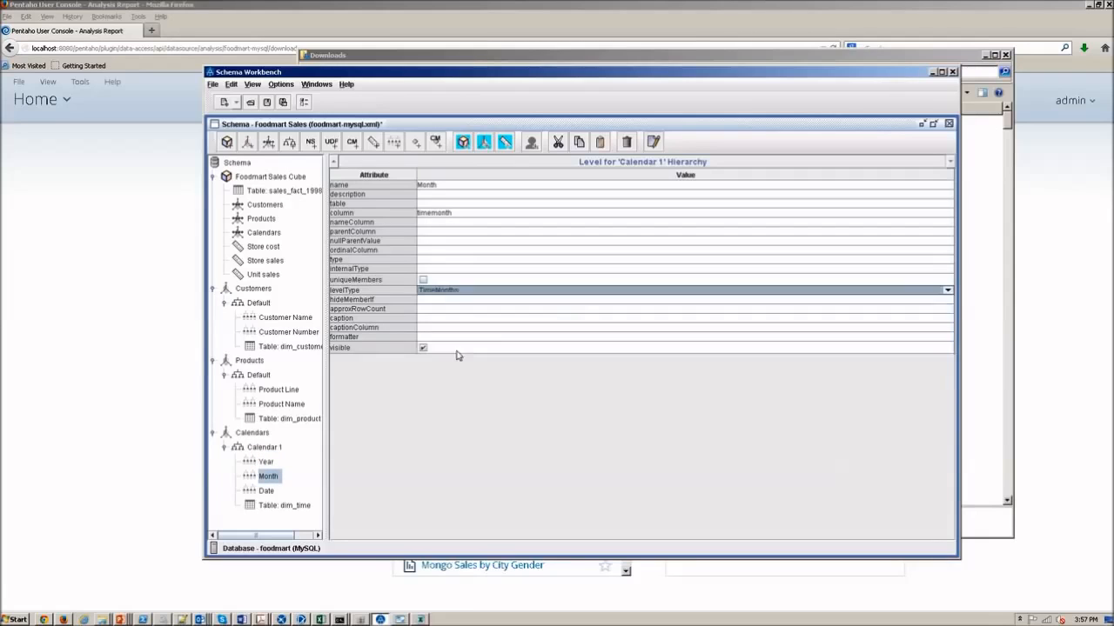
click(276, 491)
click(462, 293)
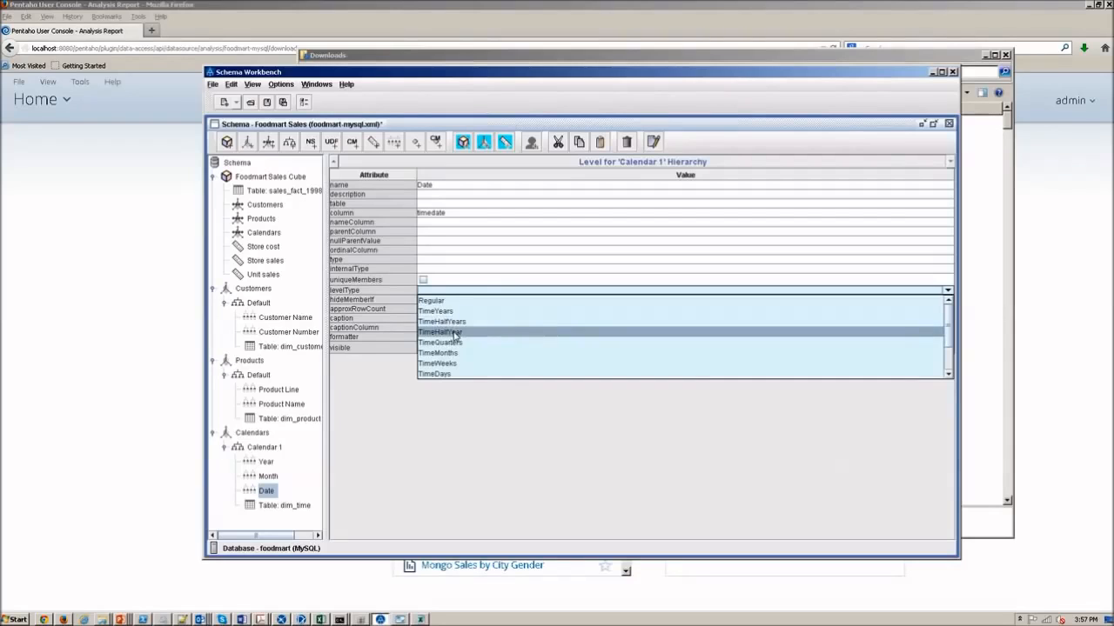
click(446, 374)
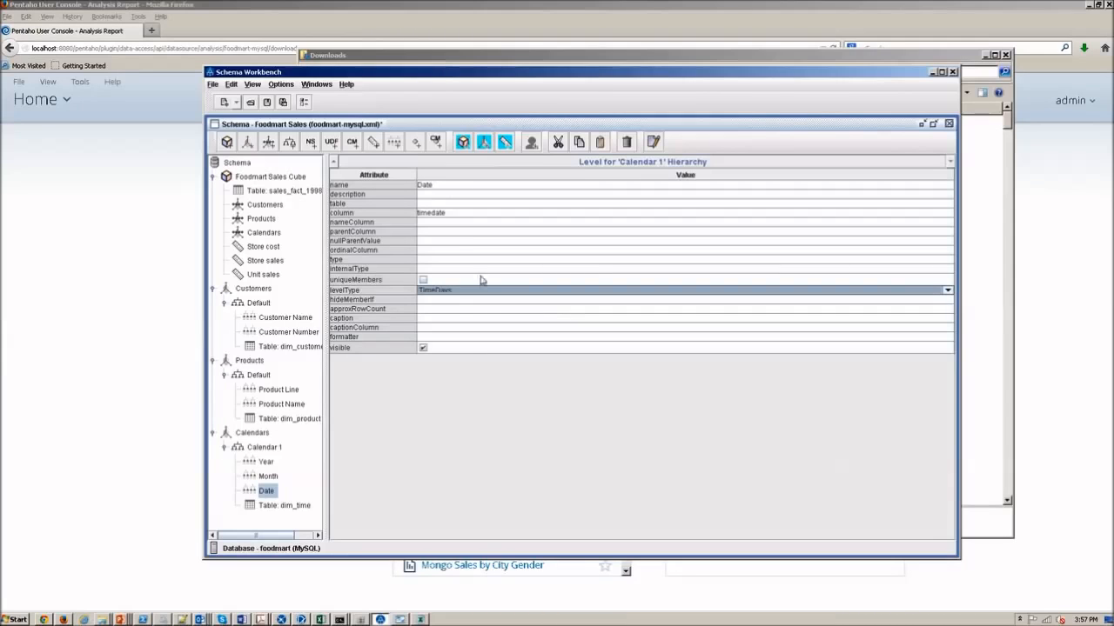
Save the foodmart-mysql.xml schema and select the Foodmart Sales Cube
click(214, 85)
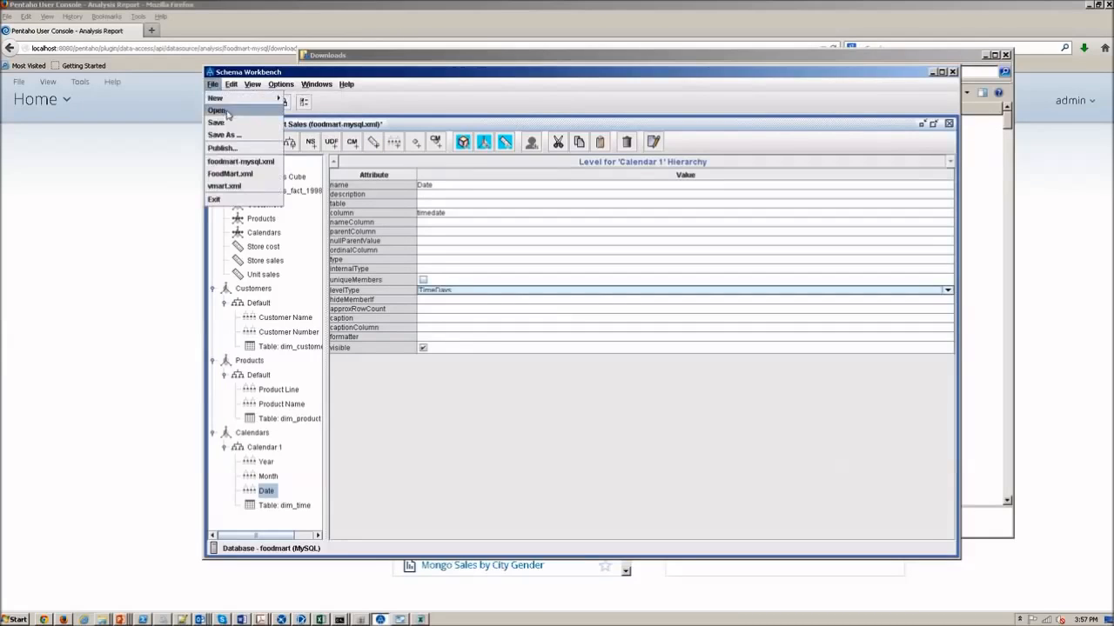
click(217, 122)
click(266, 183)
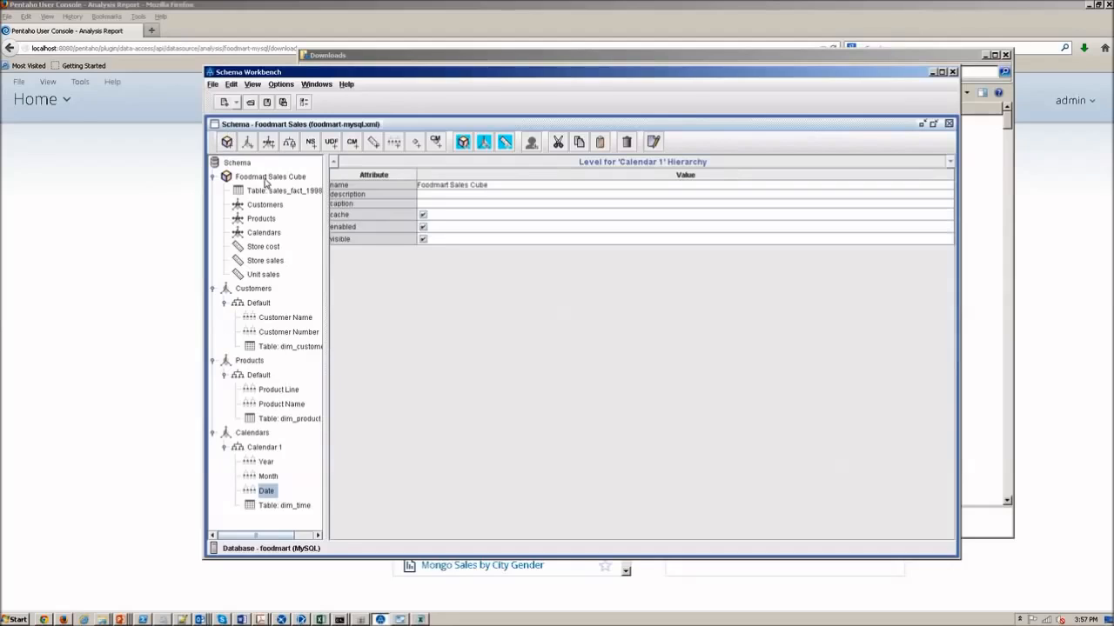
click(213, 84)
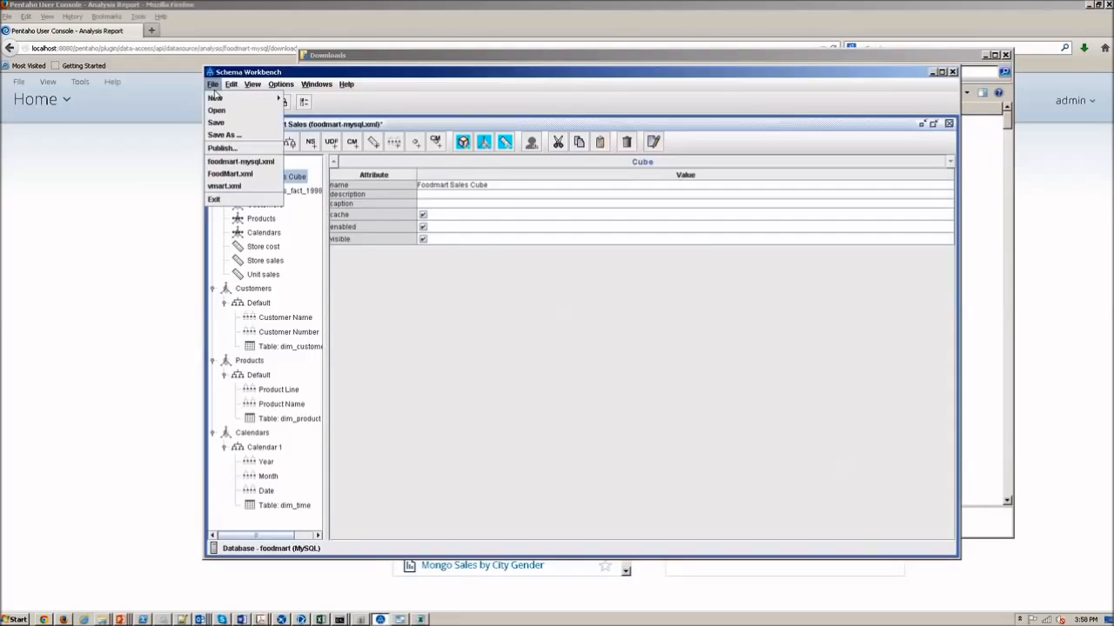
click(223, 147)
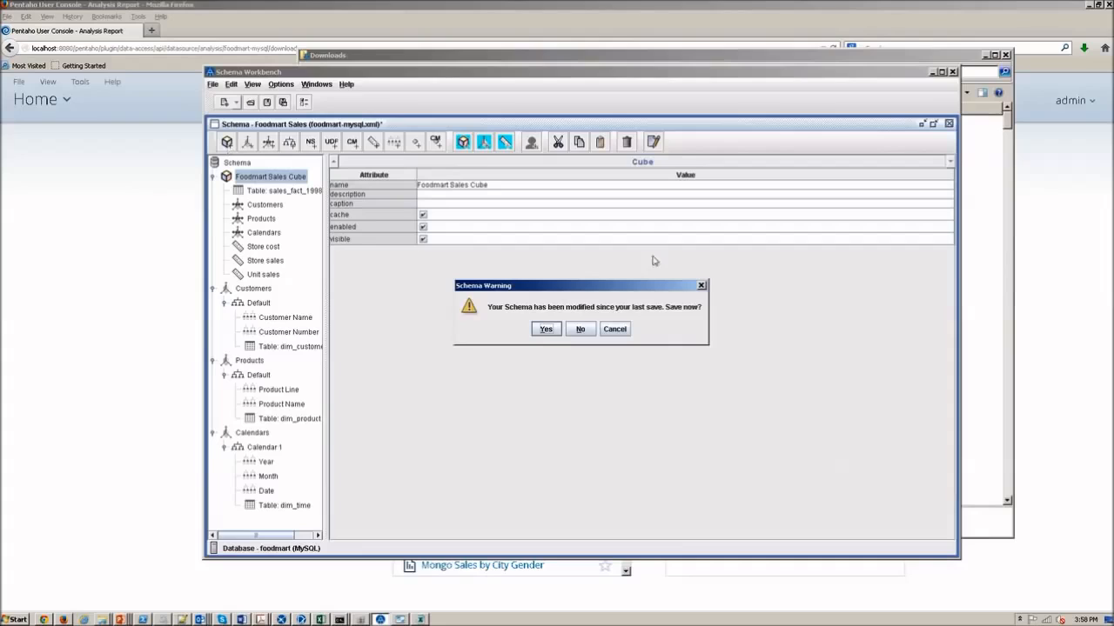
click(616, 332)
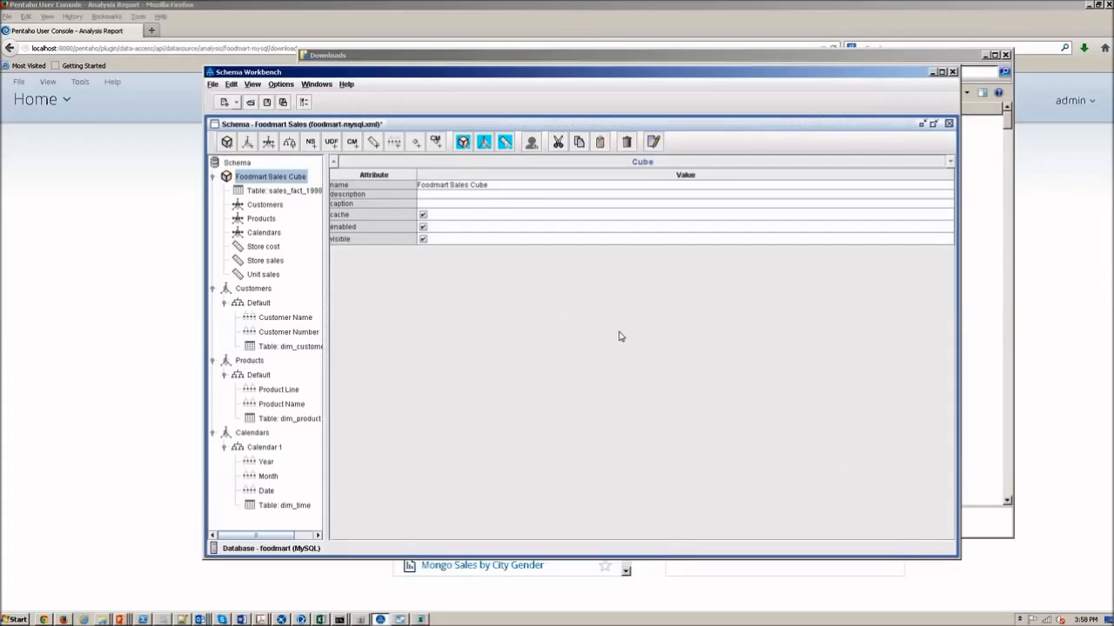
click(212, 84)
click(212, 84)
click(212, 84)
click(243, 147)
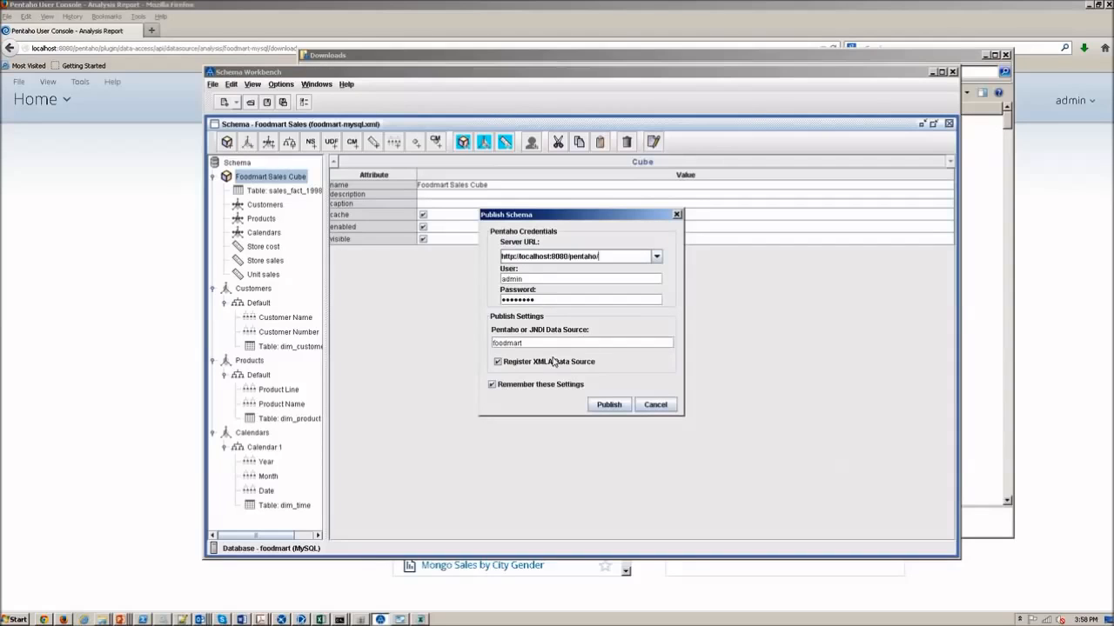
click(599, 406)
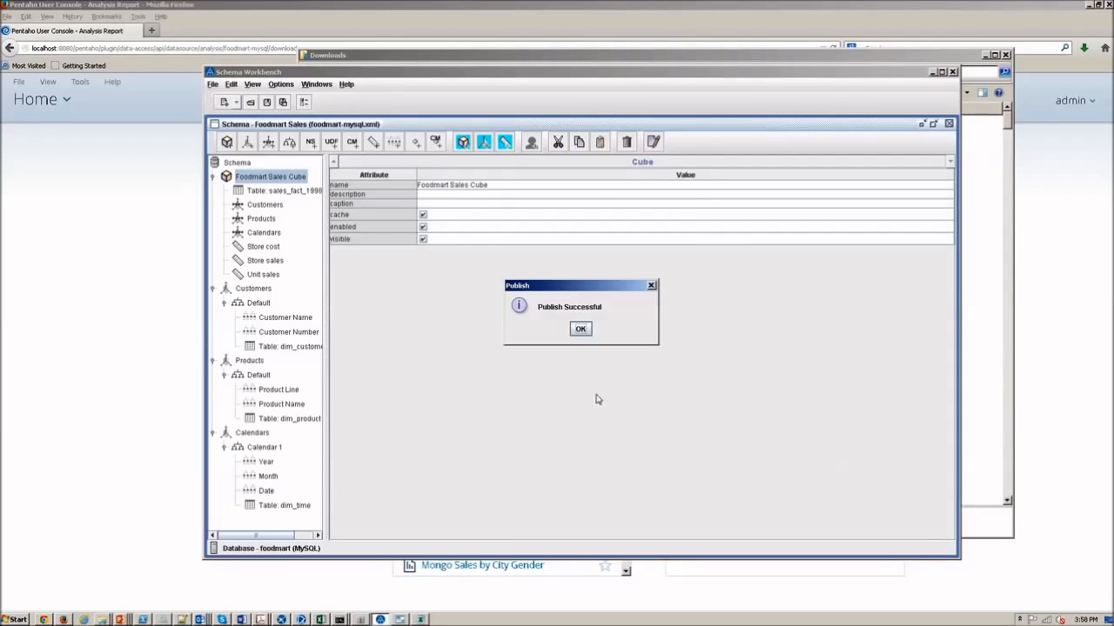
click(581, 329)
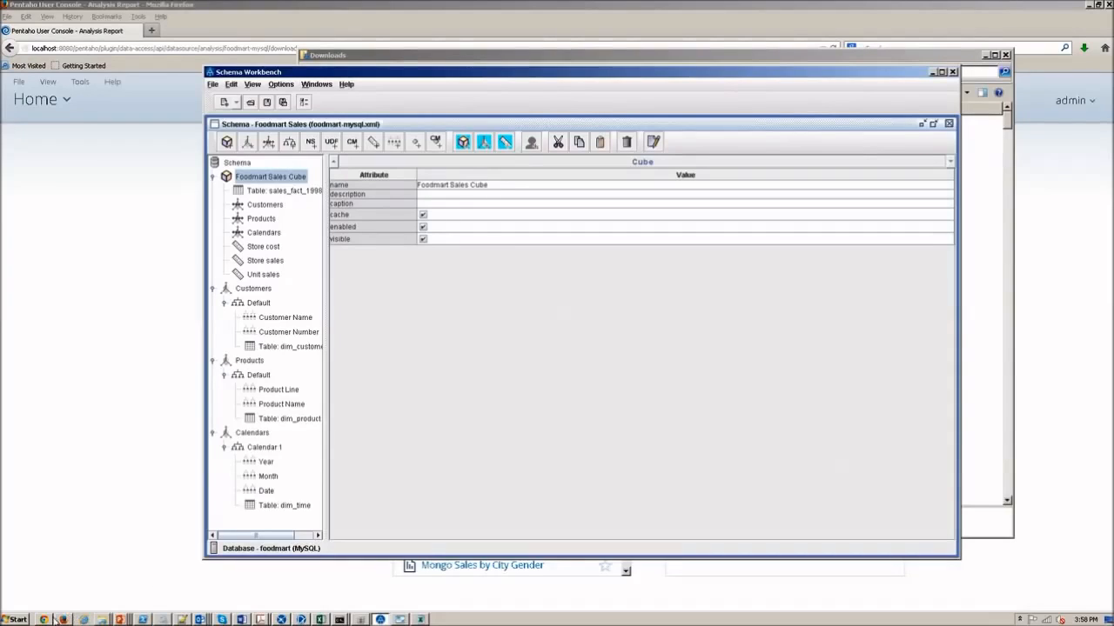
Publish the Foodmart Sales schema to the Pentaho server once more with the same settings
click(212, 84)
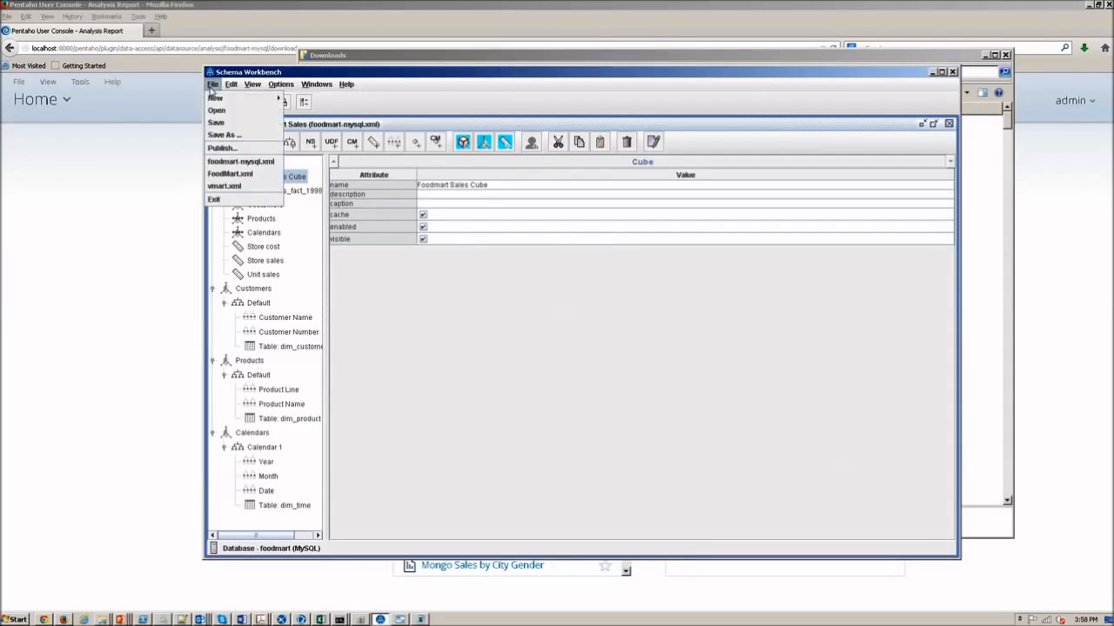
click(222, 148)
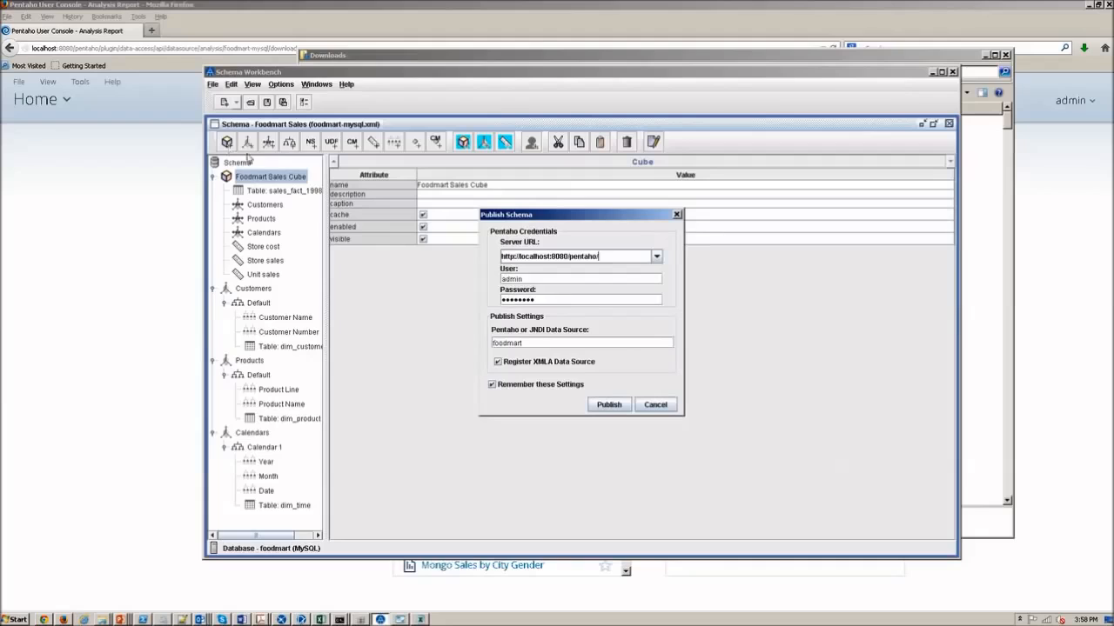
click(609, 406)
click(604, 332)
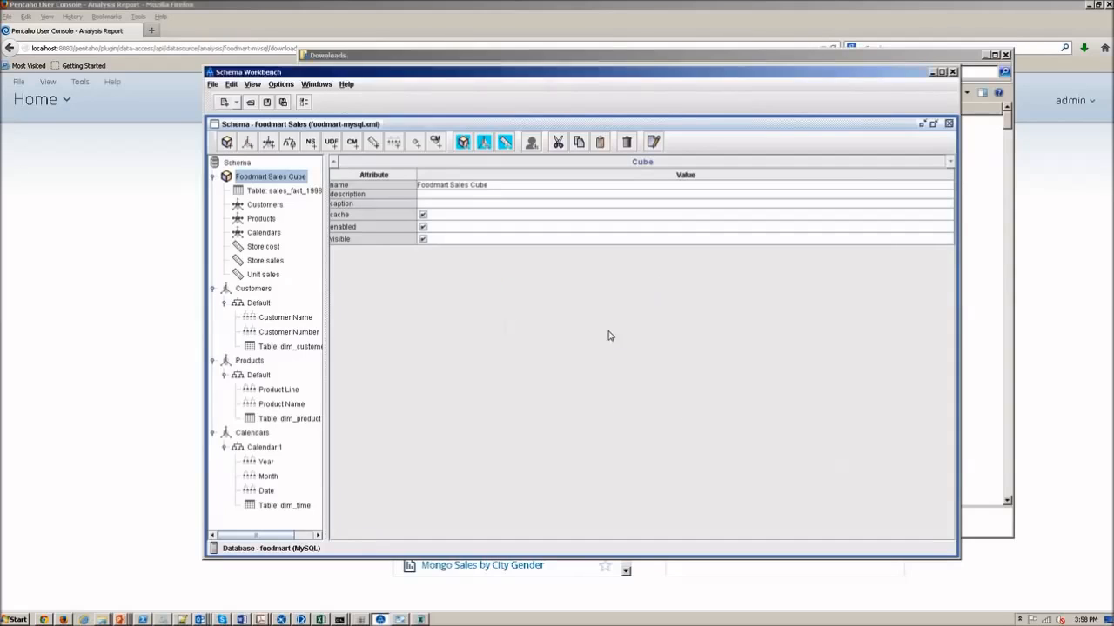
click(581, 331)
Switch to the Pentaho User Console in Firefox and create an Analysis Report on the Foodmart Sales: Foodmart Sales Cube data source
click(62, 619)
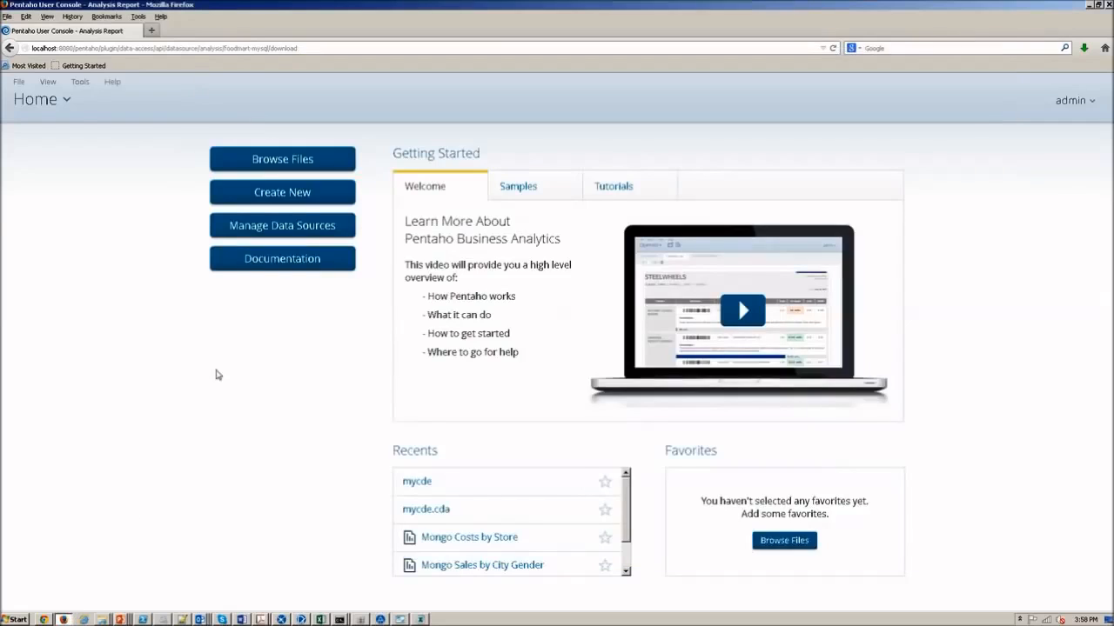
click(18, 82)
mouse_move(23, 105)
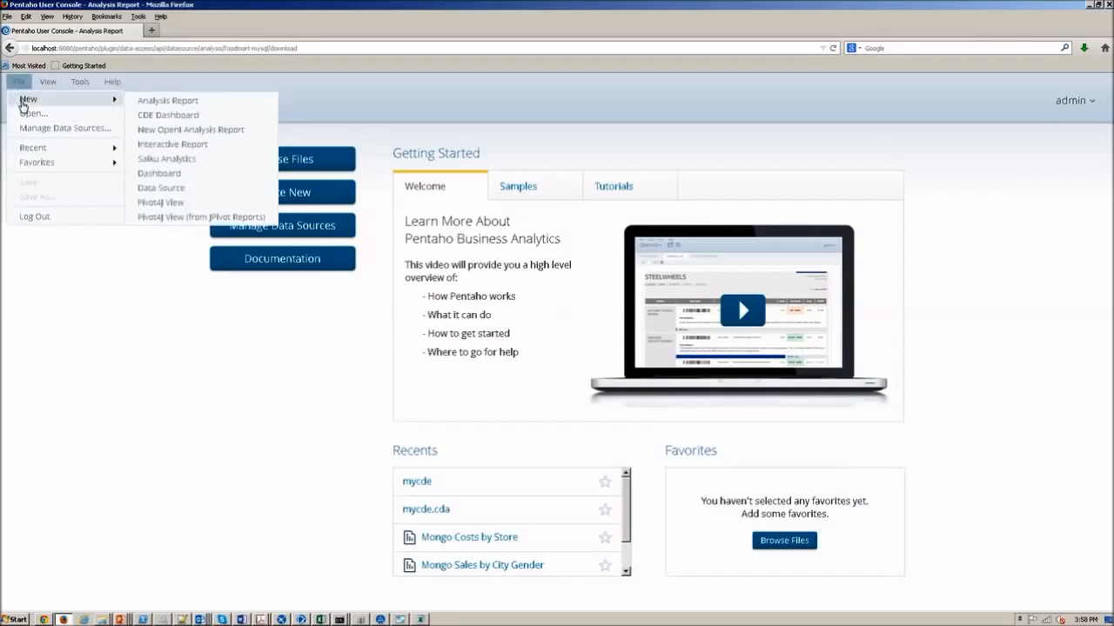
click(141, 104)
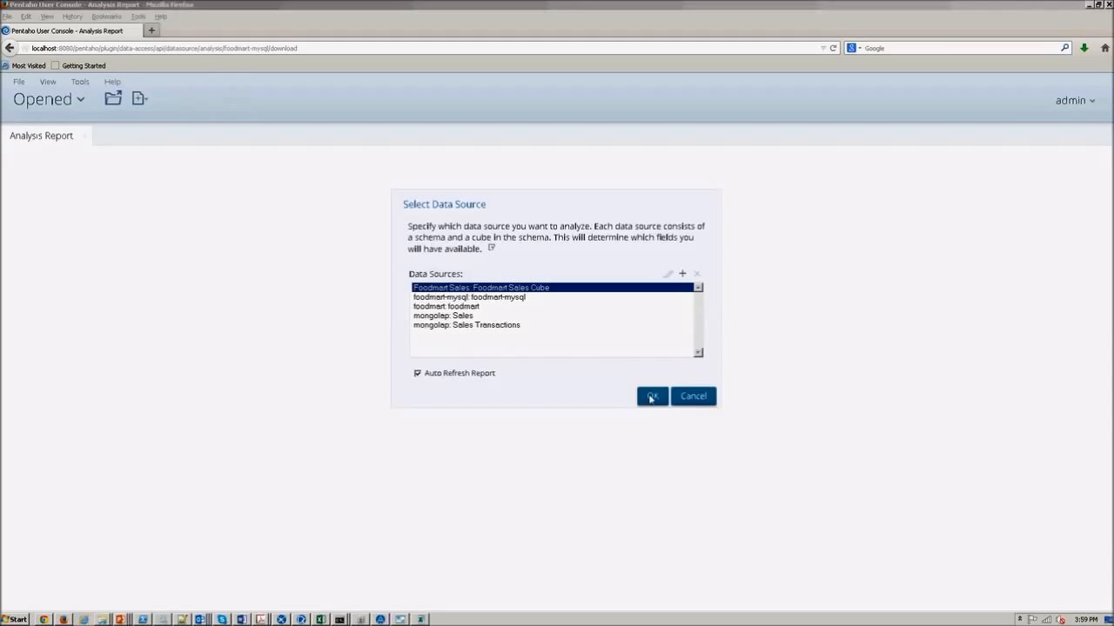
click(651, 397)
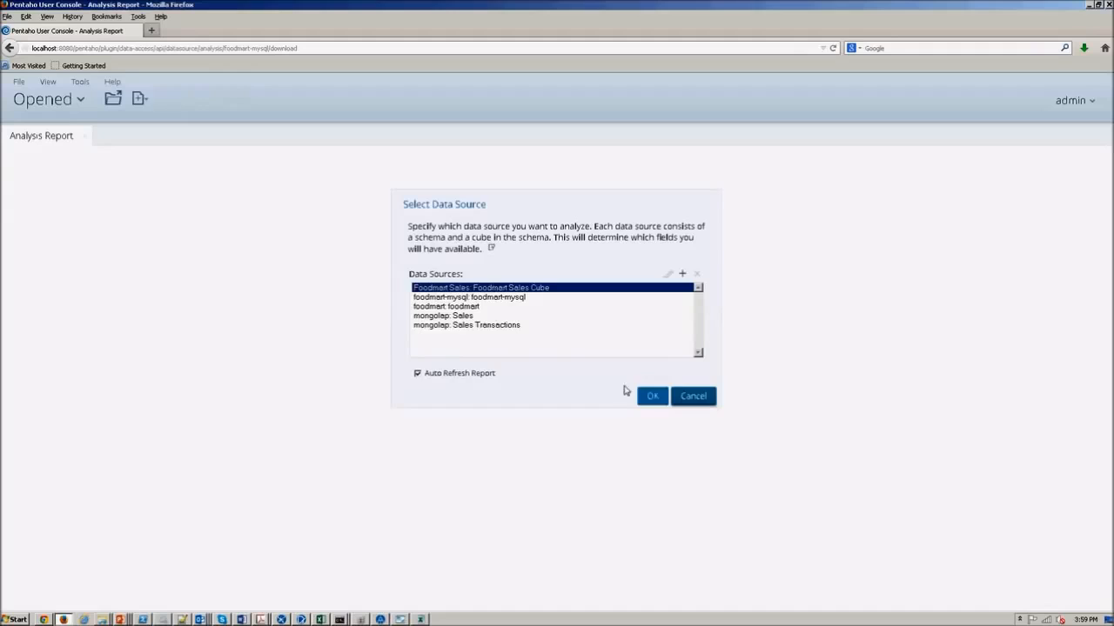
click(644, 396)
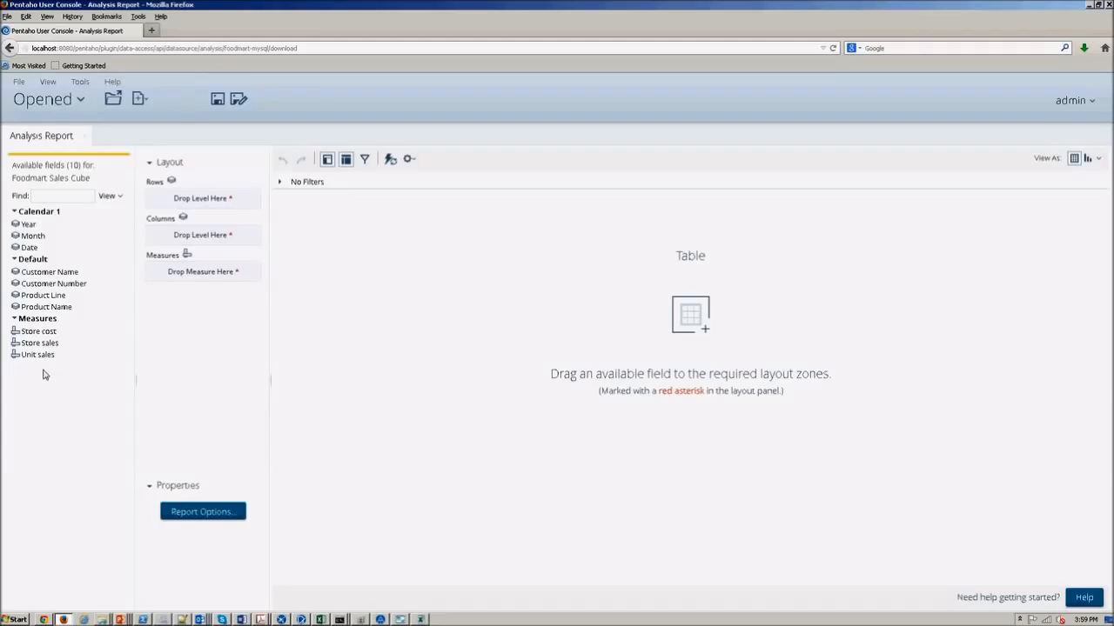
Add the Store sales measure to the report and remove it again
drag(39, 344, 216, 273)
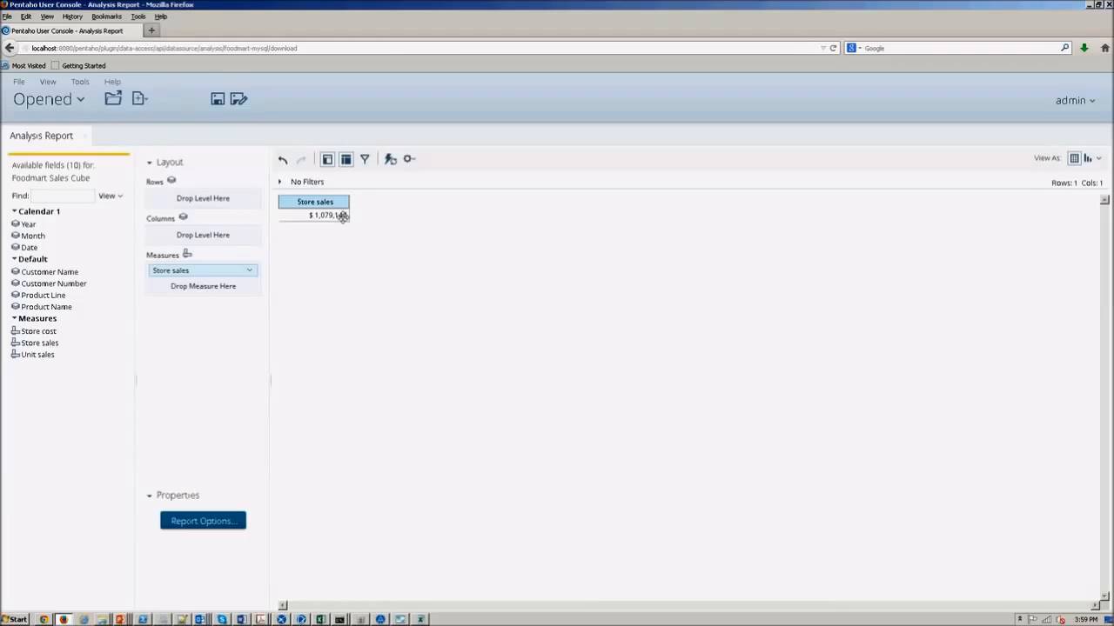
mouse_move(342, 215)
mouse_down()
mouse_move(447, 236)
mouse_move(1072, 576)
mouse_up()
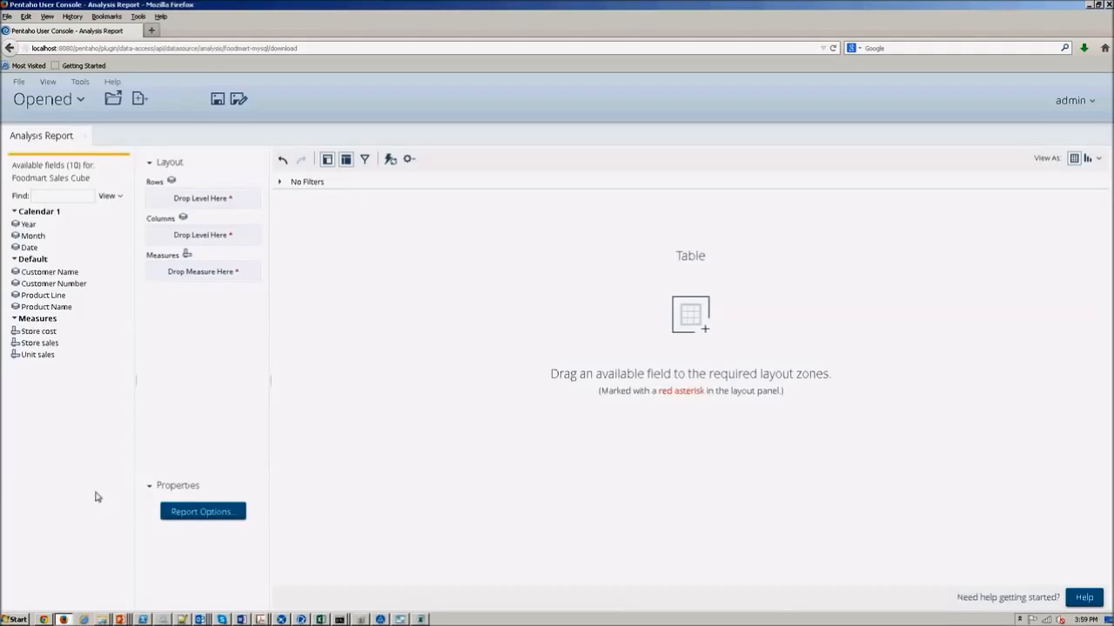
Build the report with Unit sales as the measure and Product Line and Customer Number as row levels
drag(37, 354, 193, 275)
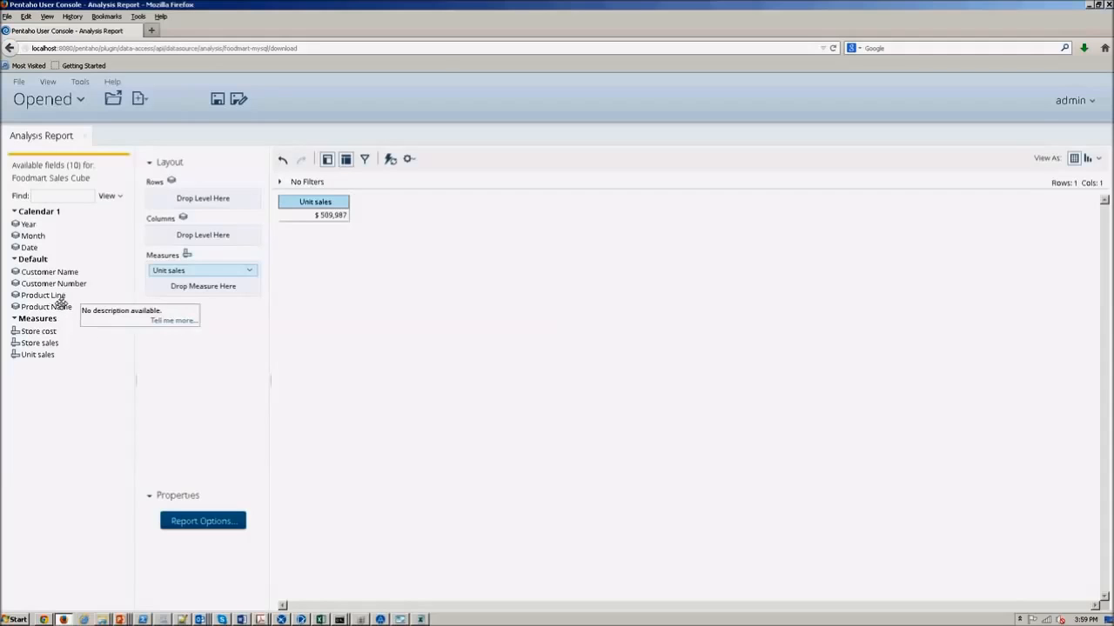
drag(57, 297, 188, 204)
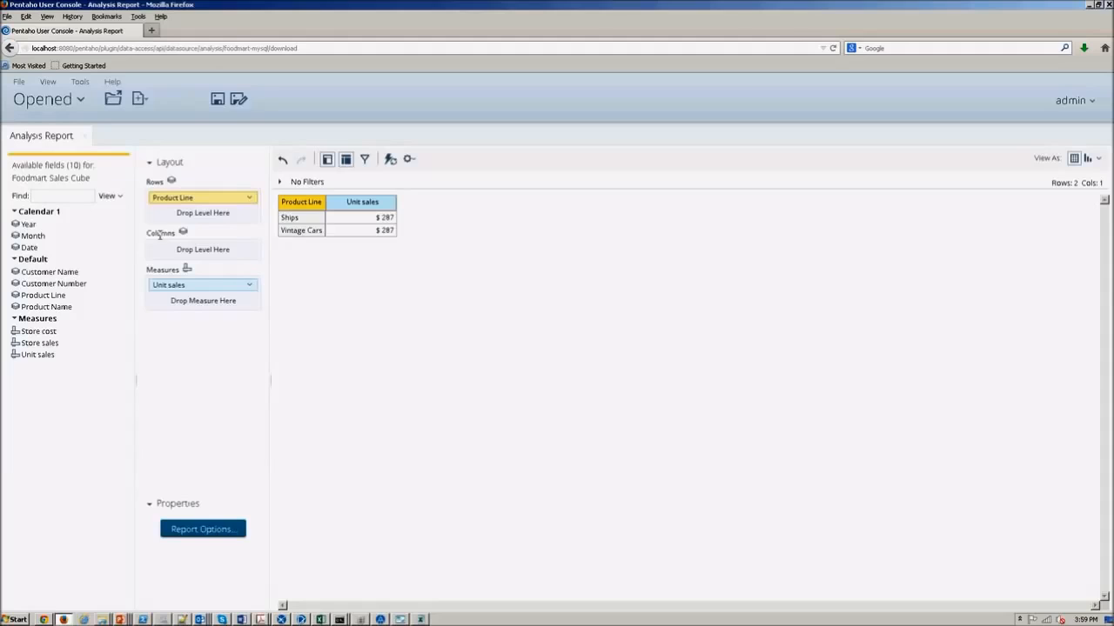
drag(61, 285, 179, 218)
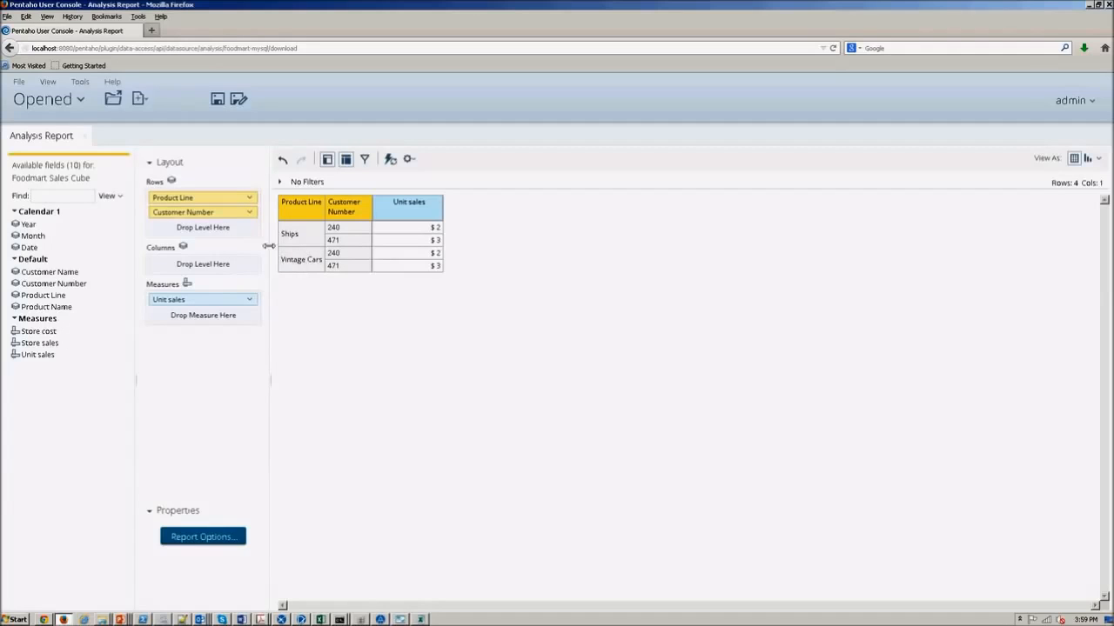
Replace the Customer Number row level with Product Name, placed below Product Line
click(250, 214)
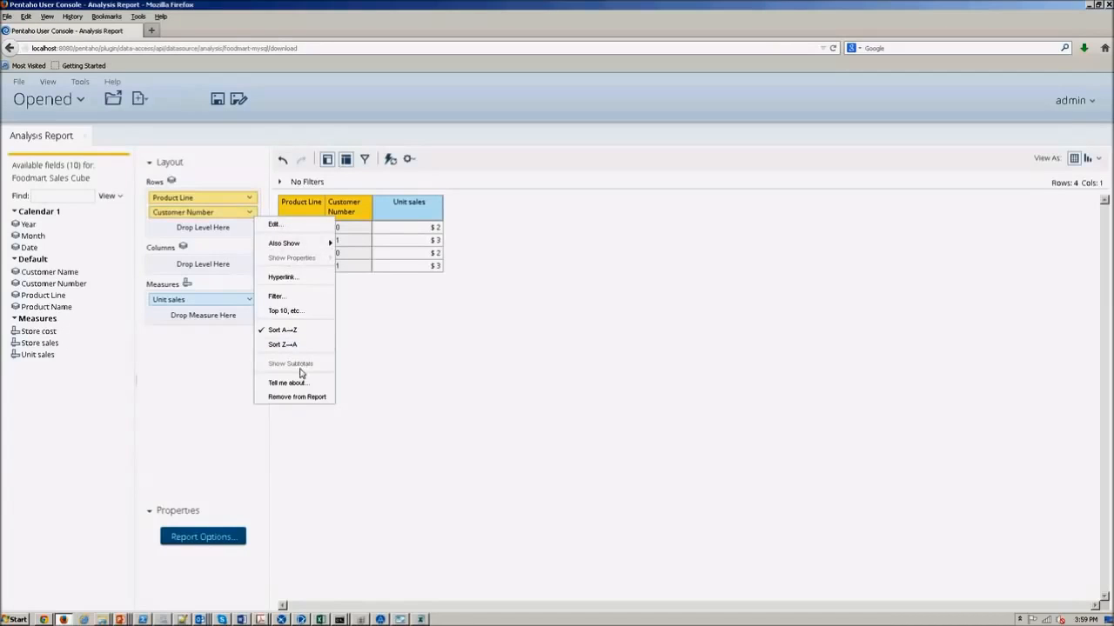
click(303, 396)
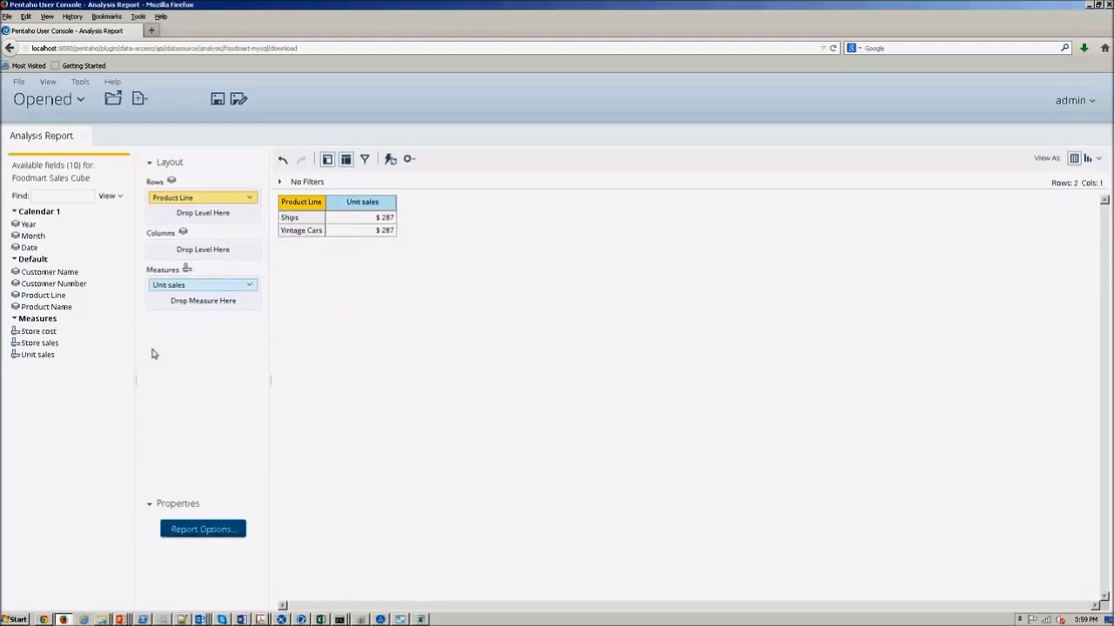
drag(60, 308, 201, 214)
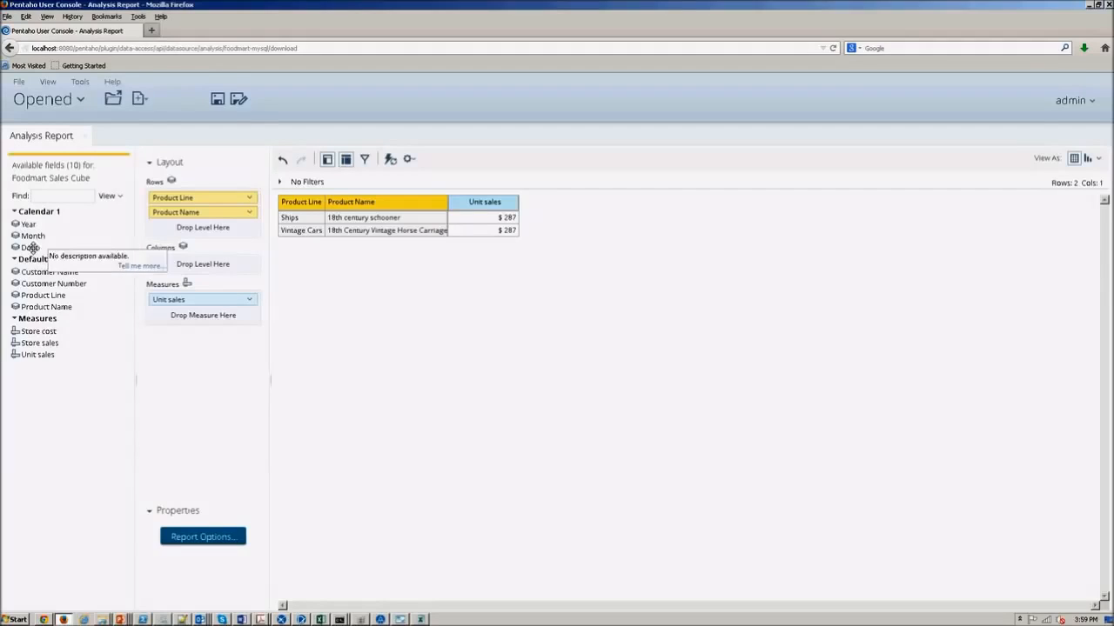
Add Month as a column level to the report and remove it again
drag(33, 236, 166, 264)
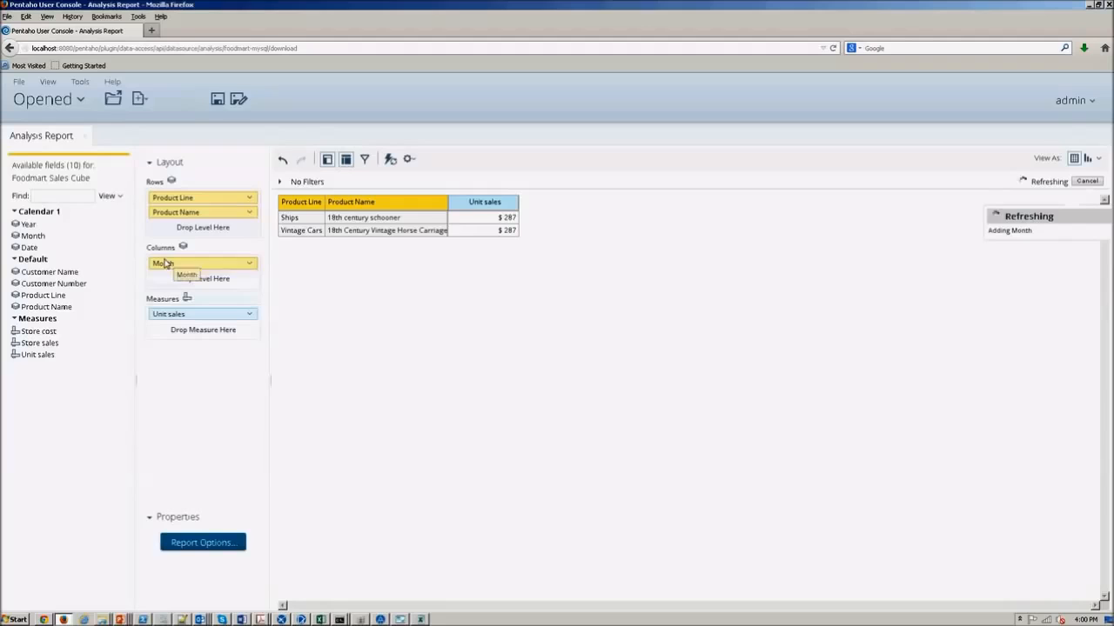
click(248, 265)
click(299, 448)
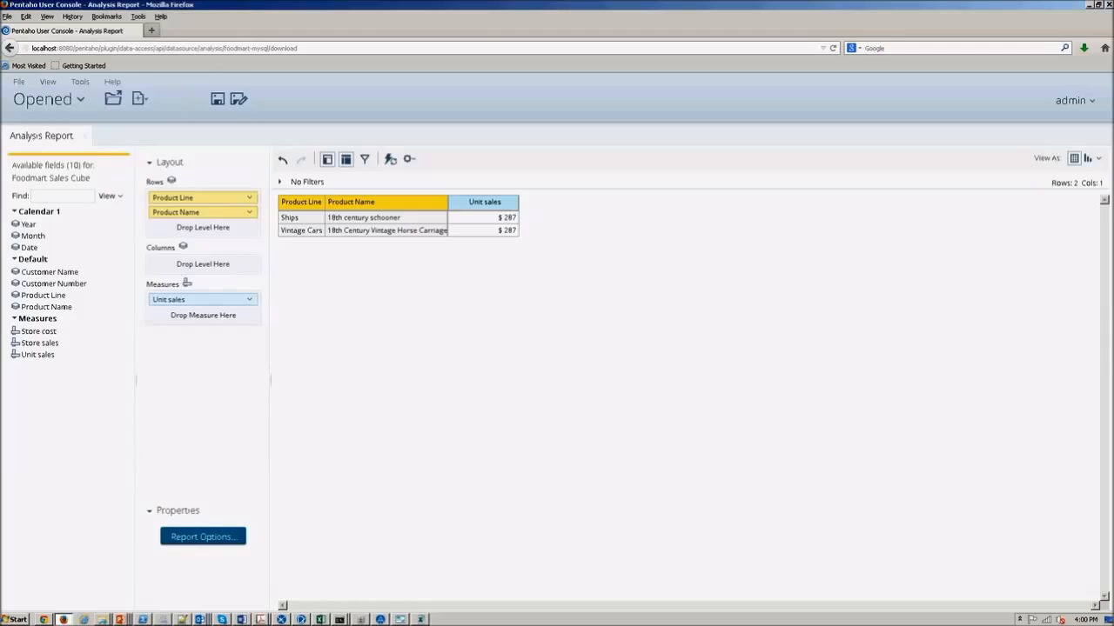
Try displaying the report as a Bar chart and as a Line chart
click(1098, 159)
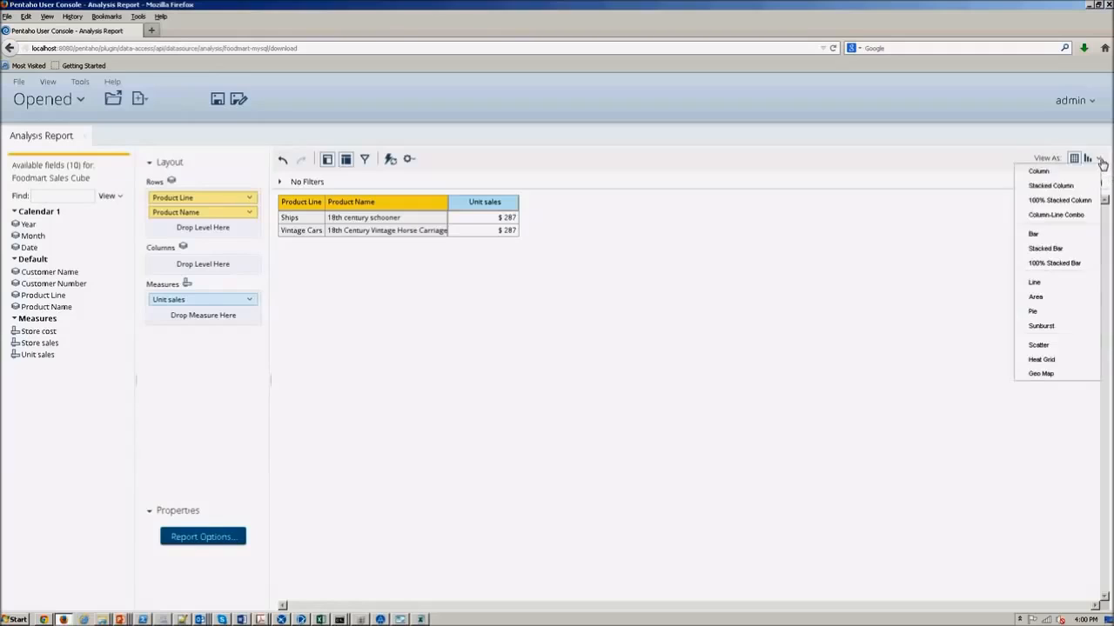
click(1042, 235)
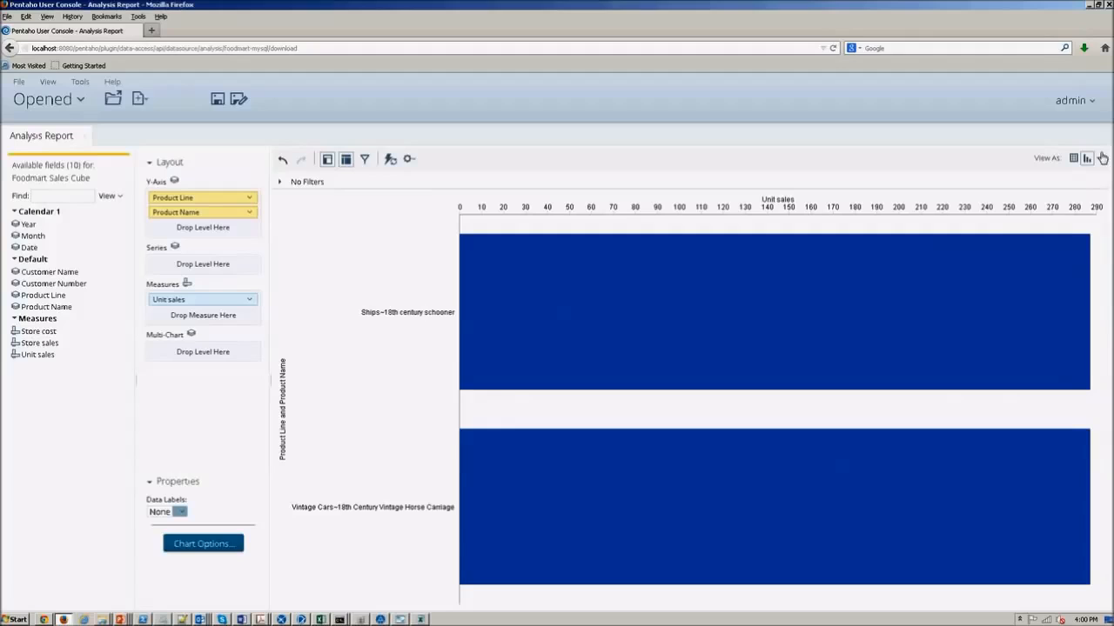
click(1099, 159)
click(1035, 283)
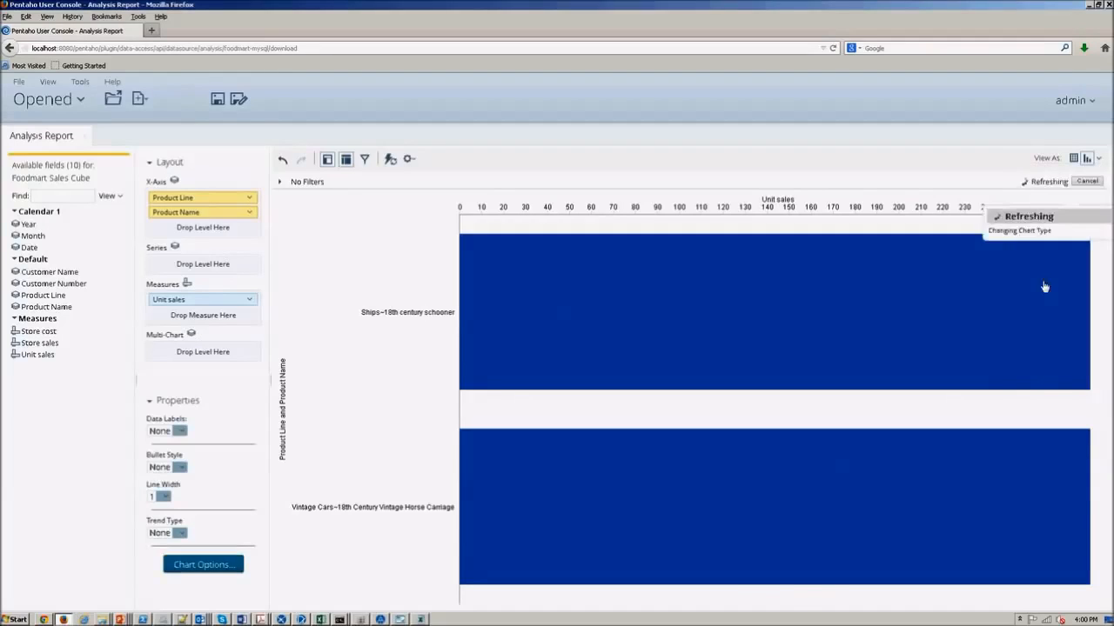
drag(1040, 234, 1090, 174)
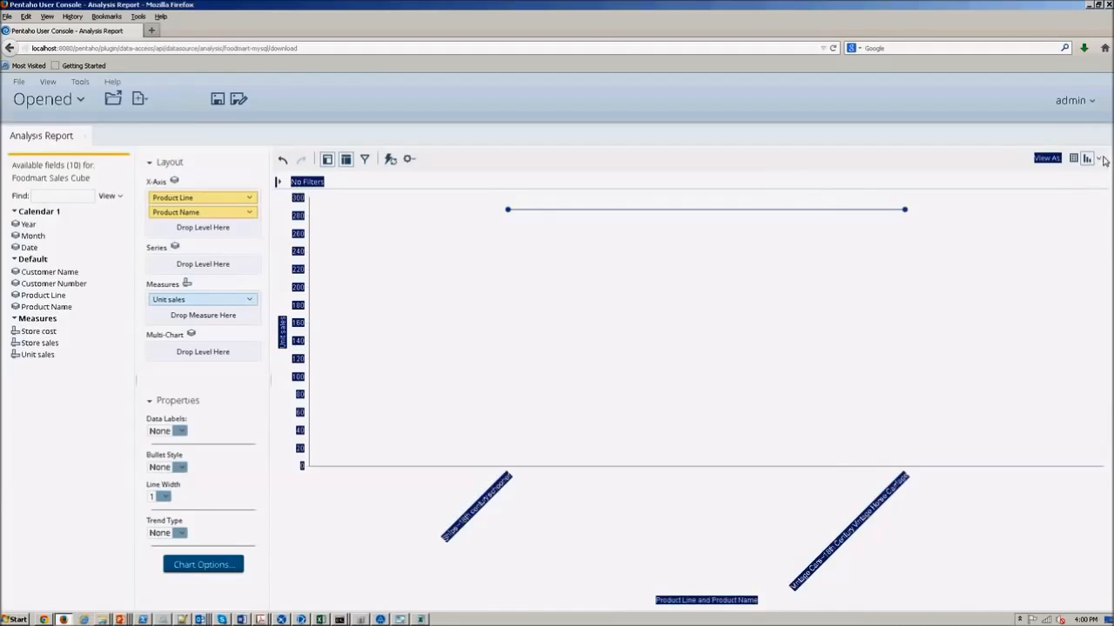
Change the chart type to Pie and remove the Product Name level from the slices
click(1098, 159)
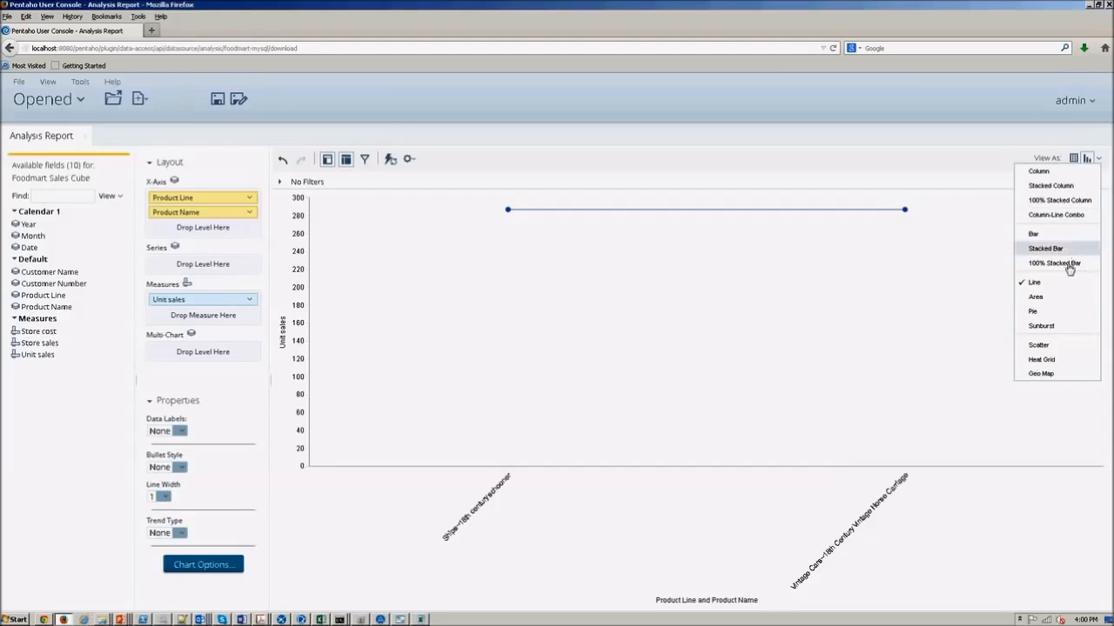
click(1059, 311)
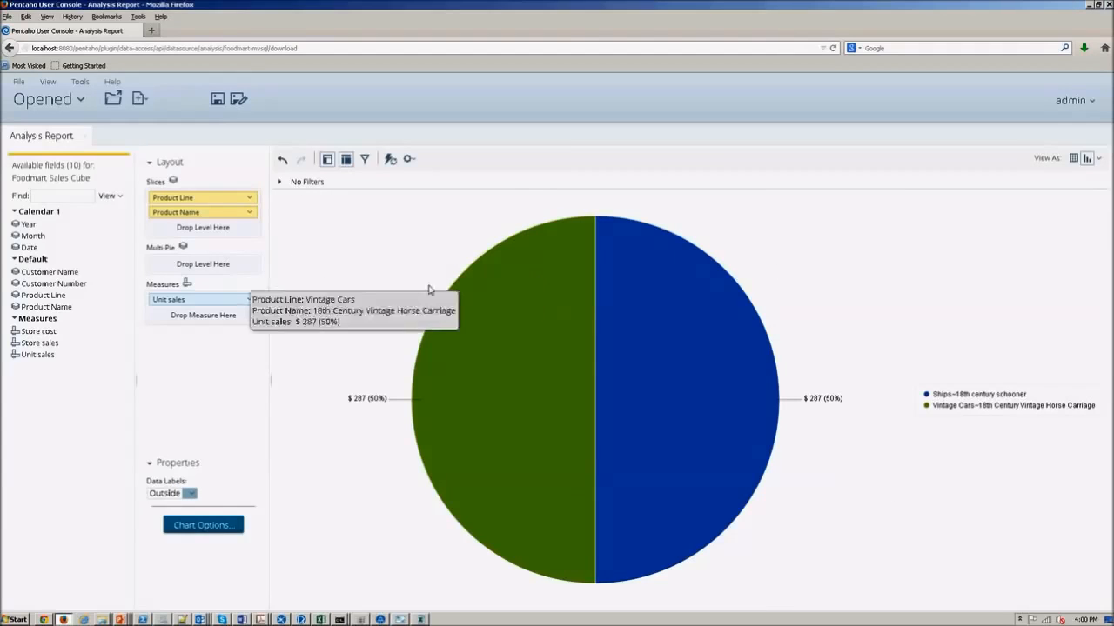
click(251, 213)
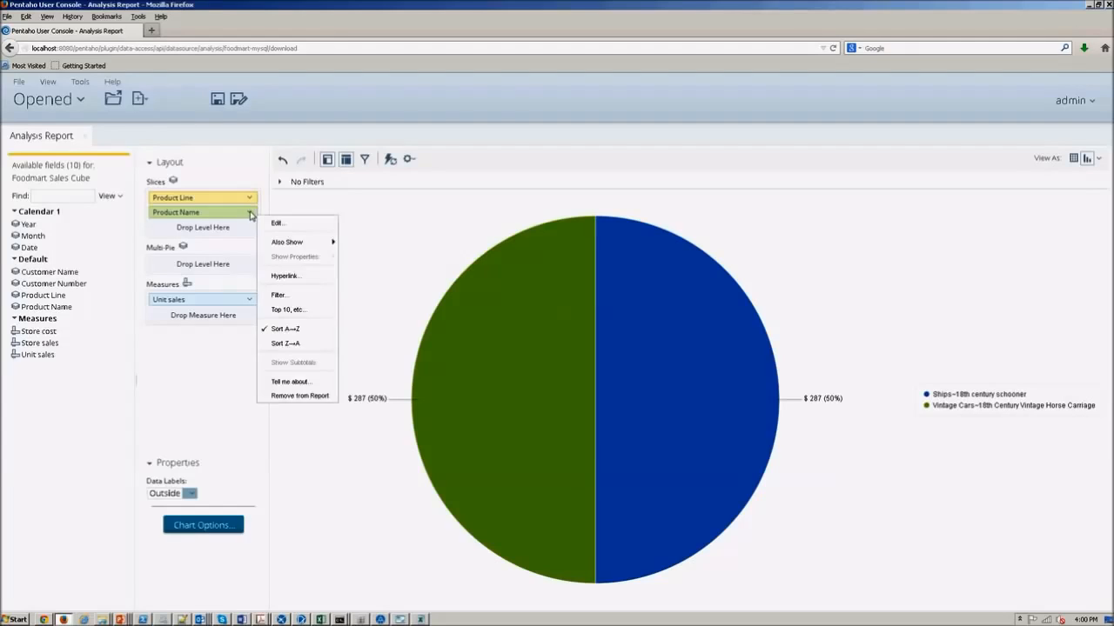
click(309, 395)
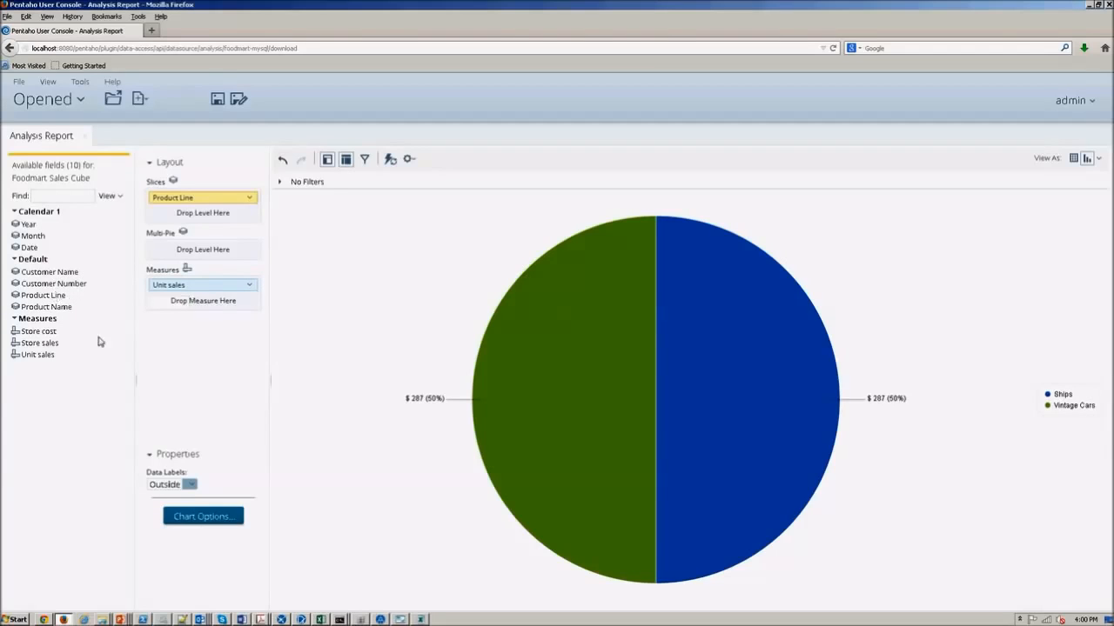
Add the Store sales measure to the pie chart and replace the Product Line slices with Product Name
drag(39, 342, 182, 305)
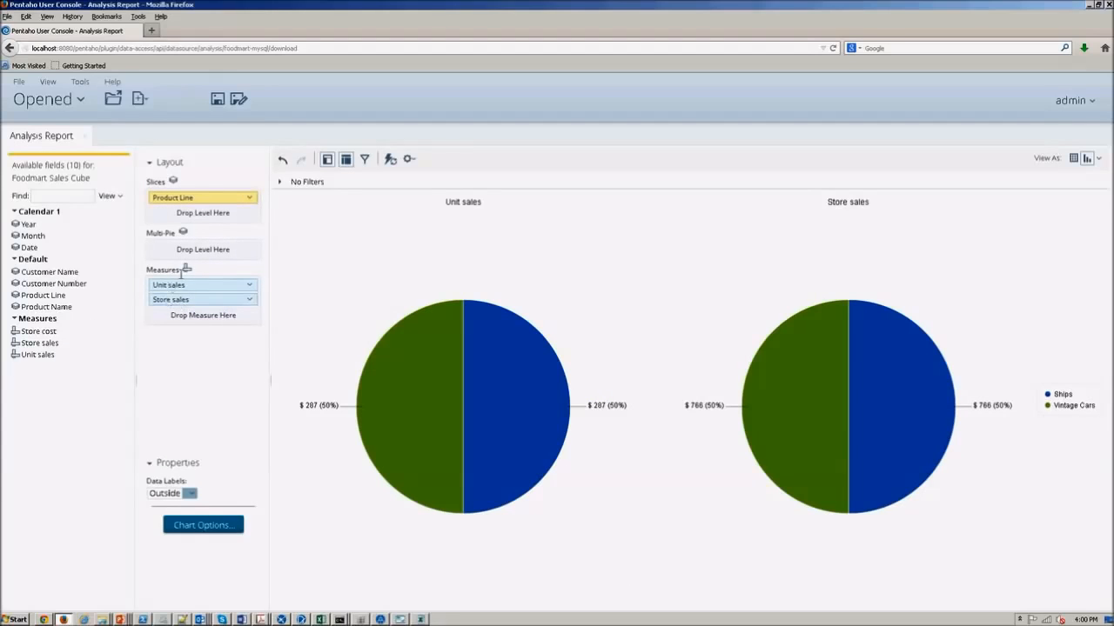
click(249, 198)
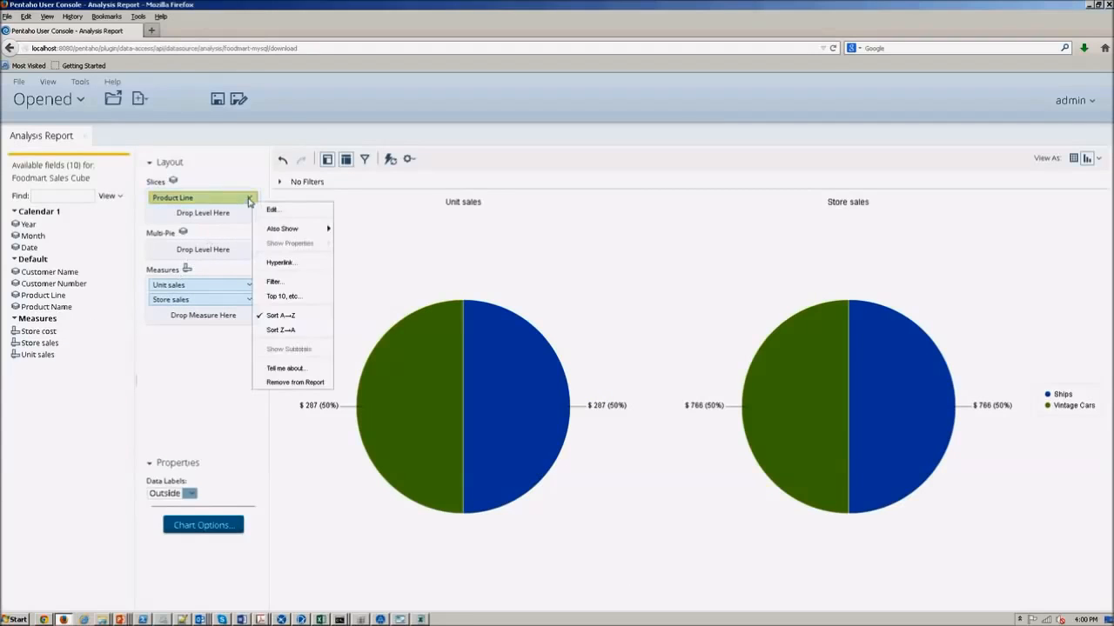
click(303, 383)
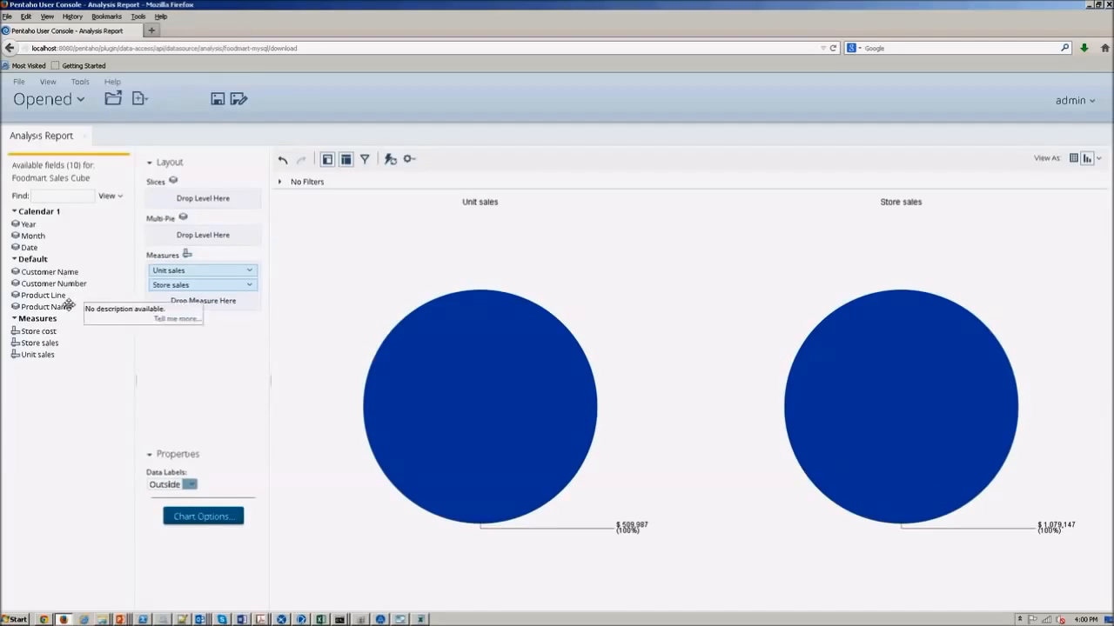
drag(50, 304, 191, 205)
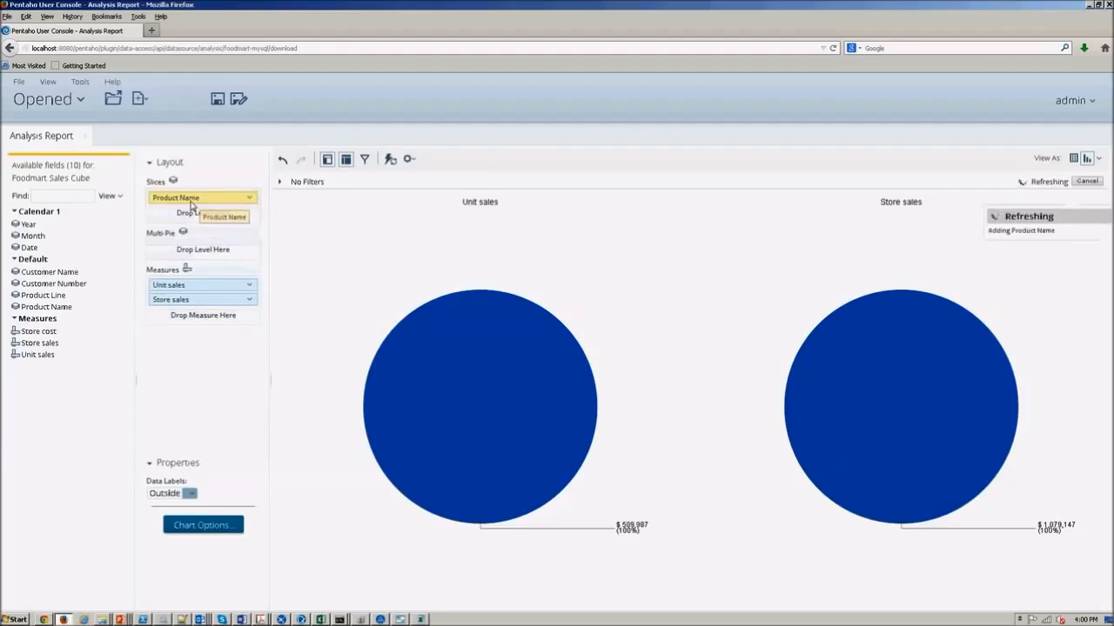